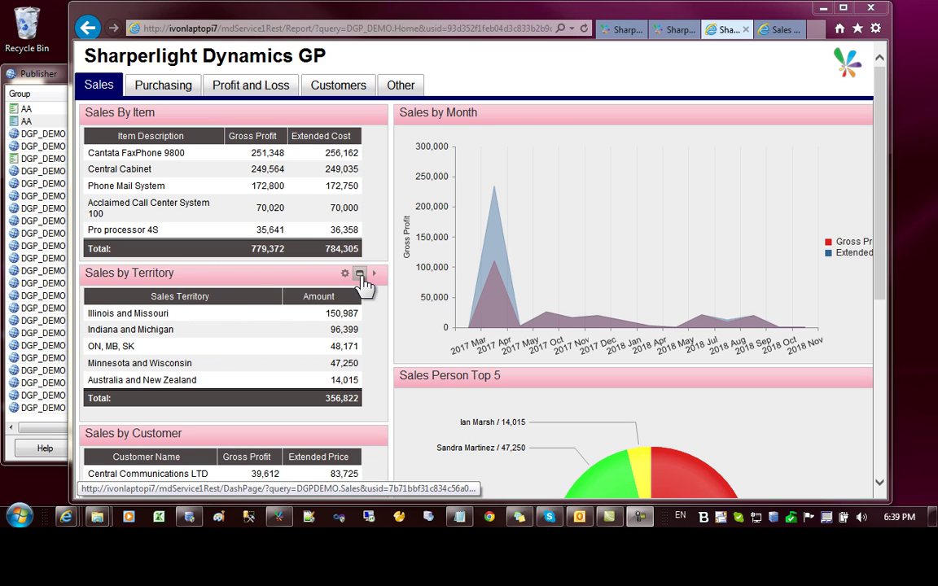
Maximize Sales by Territory and view Australia and New Zealand's top customers, totalling 14,015
left_click(359, 274)
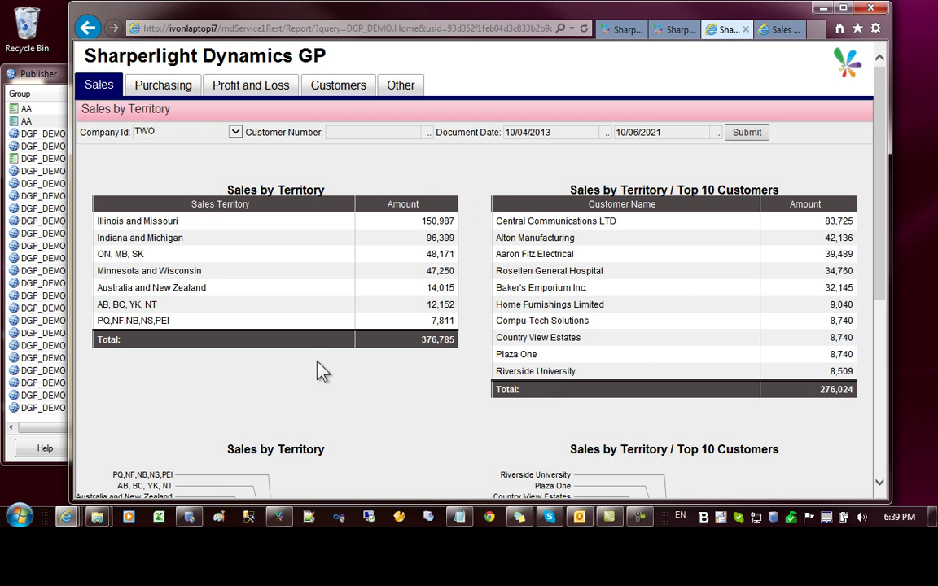
left_click(147, 238)
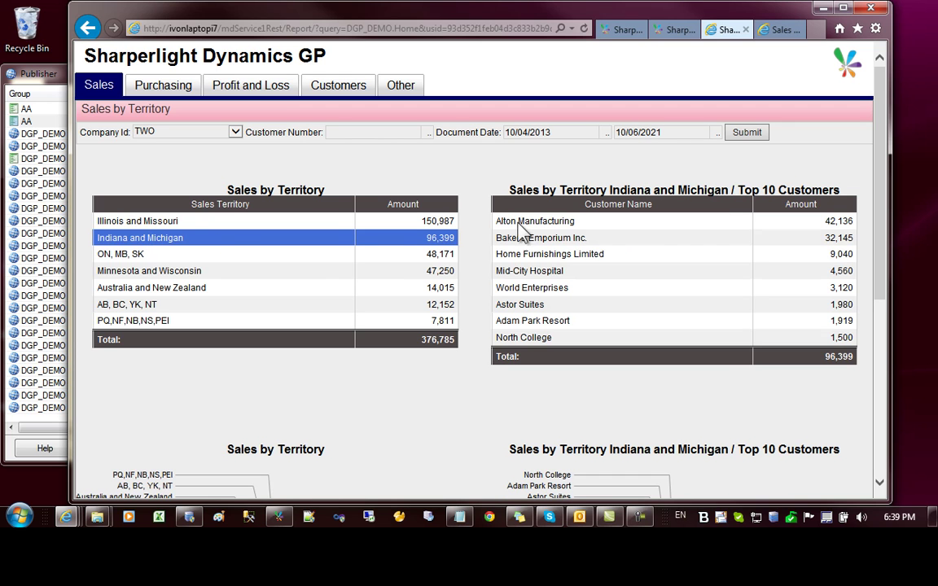
scroll(588, 377, "down", 3)
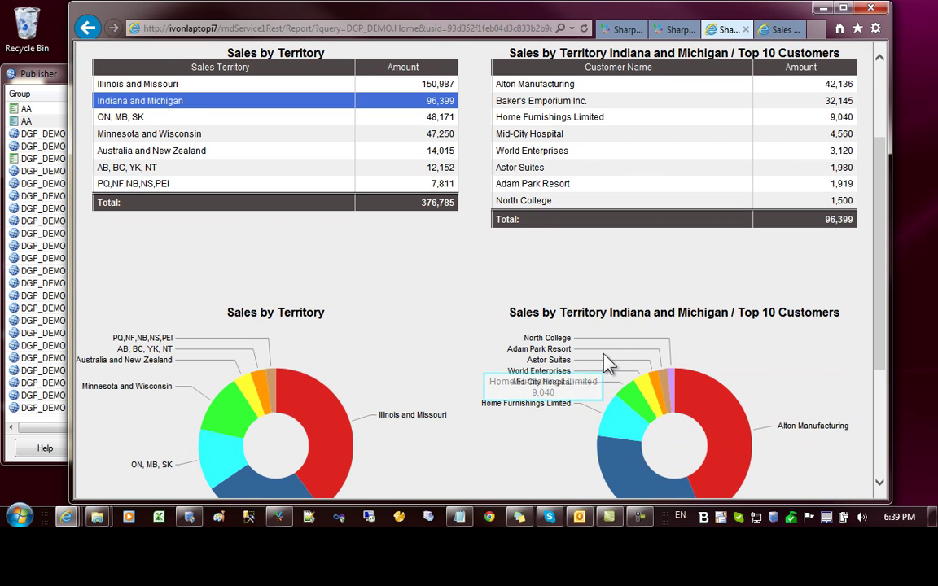
left_click(192, 150)
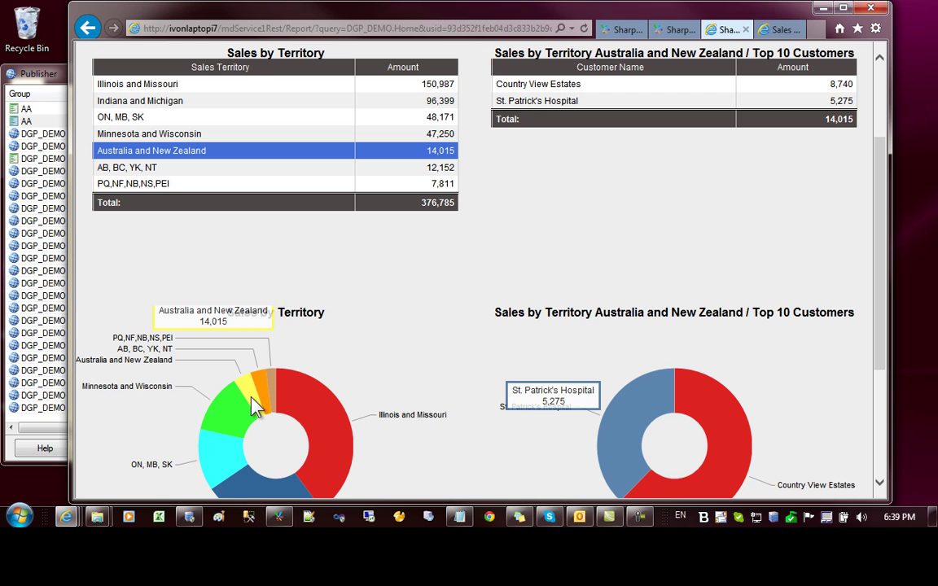
mouse_move(301, 404)
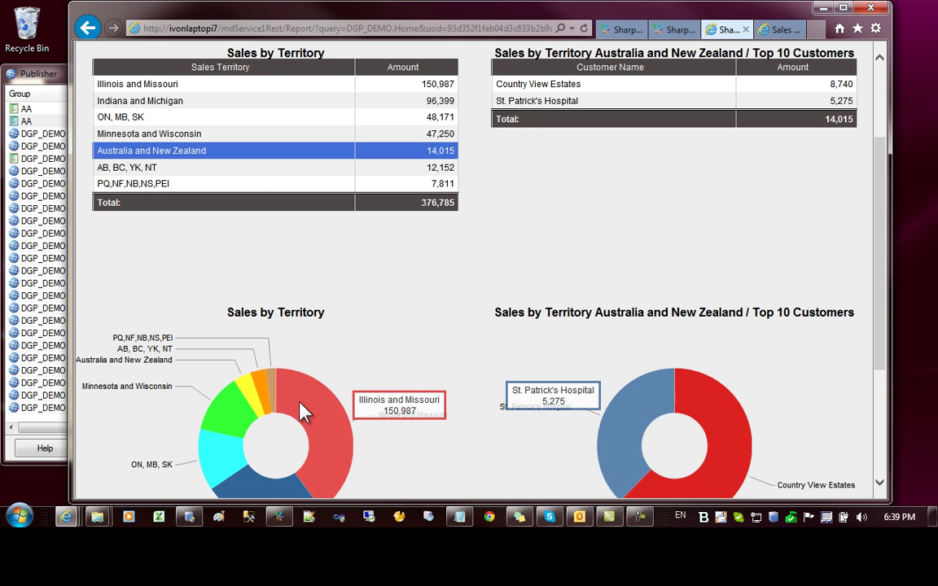
scroll(303, 408, "up", 3)
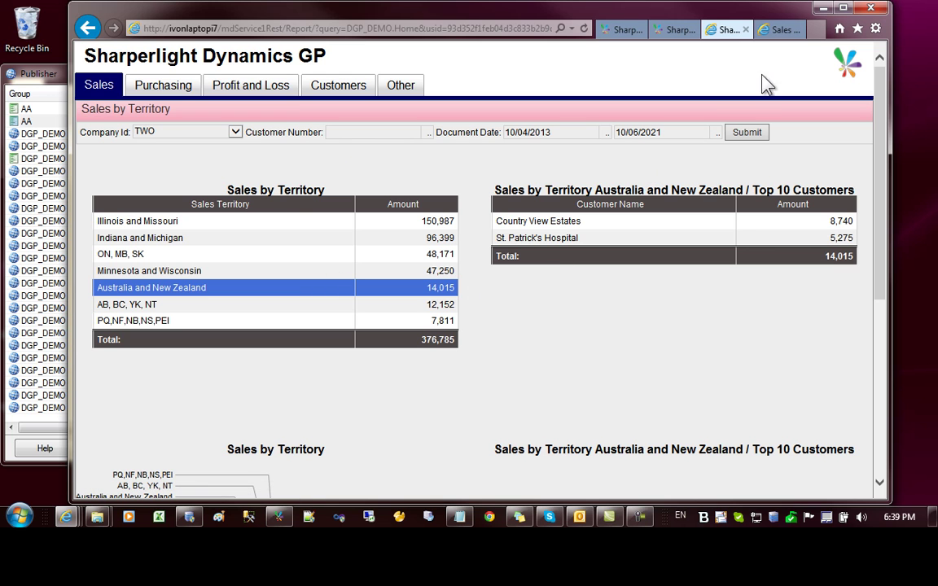
Chart Minnesota and Wisconsin customer sales in the Sales Territory report, then bring Publisher forward
left_click(778, 30)
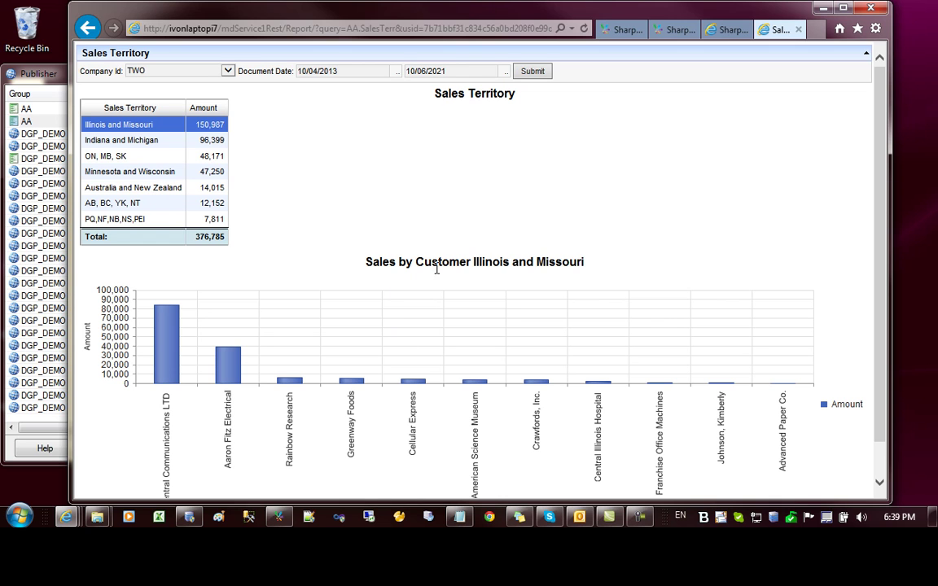
left_click(114, 143)
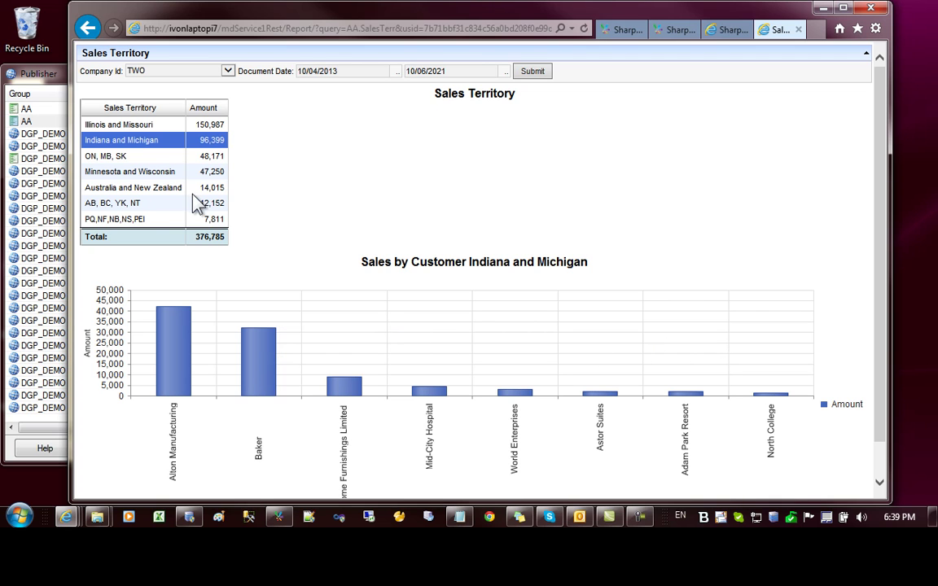
left_click(154, 174)
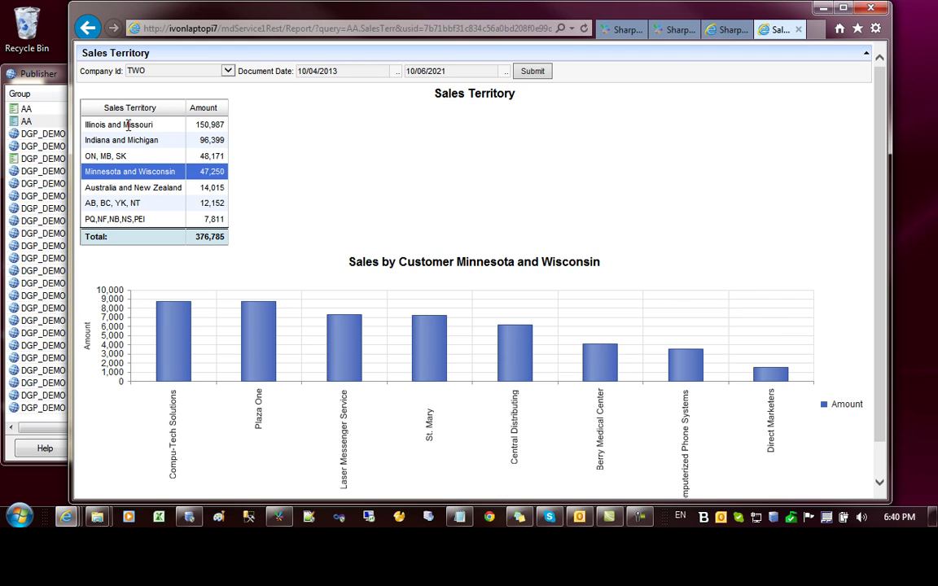
mouse_move(365, 343)
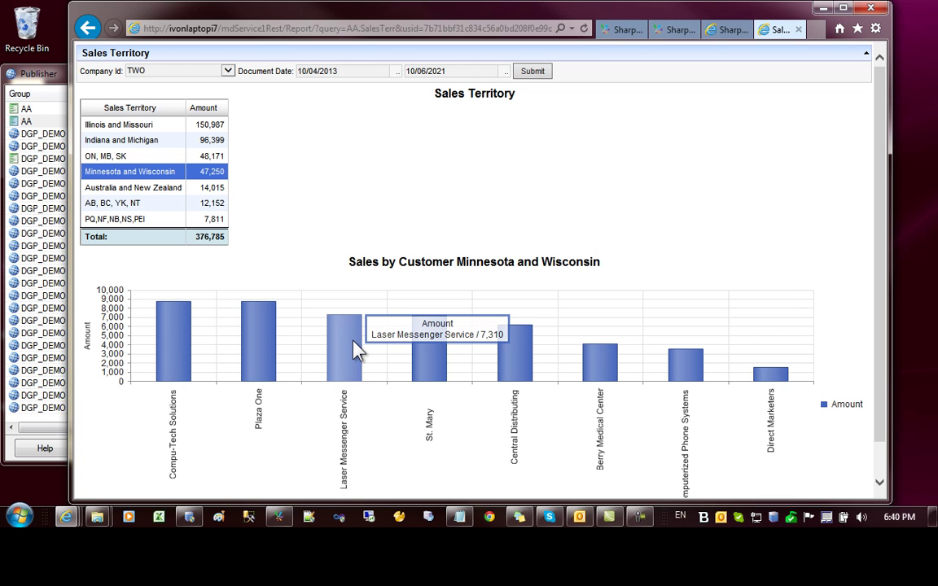
left_click(45, 110)
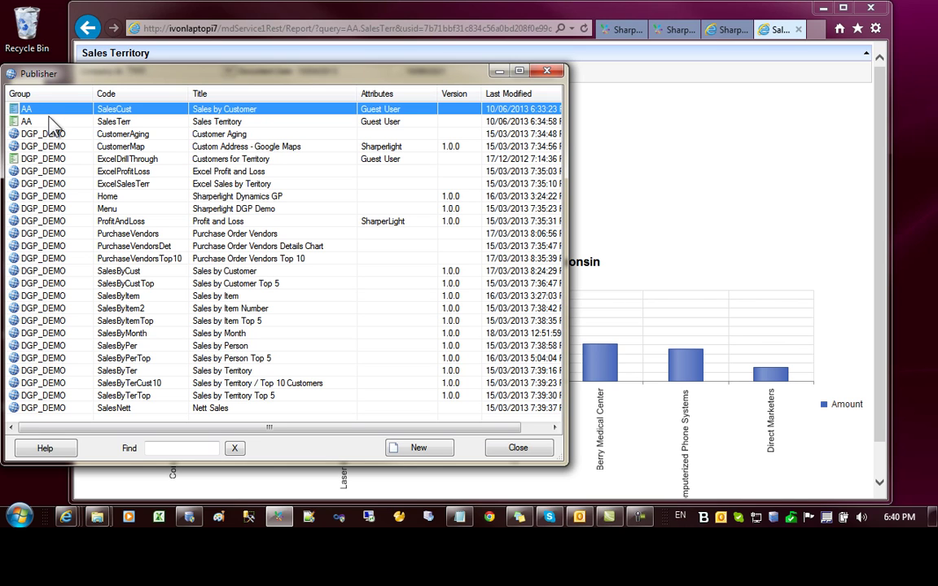
Open the AA SalesTerr query's Publish Query settings, then its definition in Query Builder
left_click(49, 122)
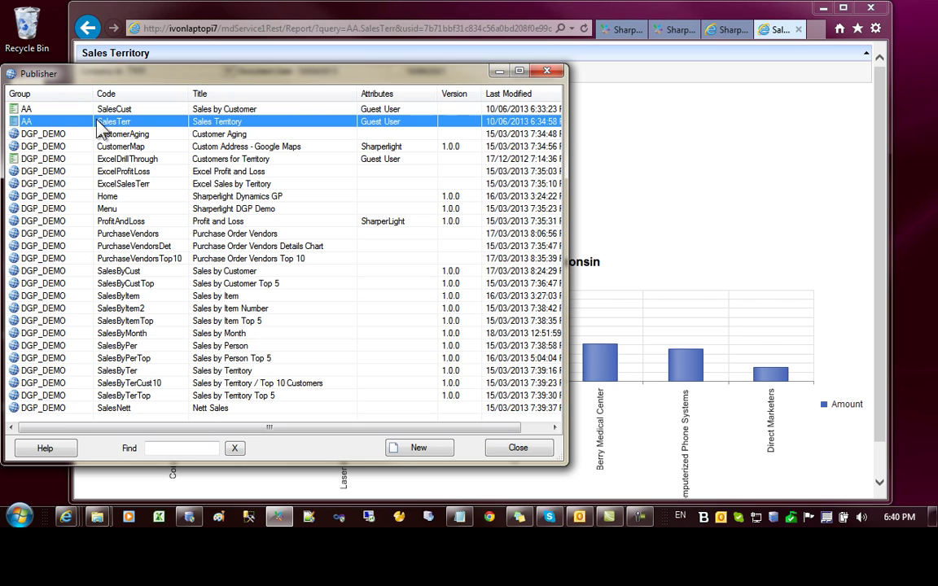
double_click(192, 125)
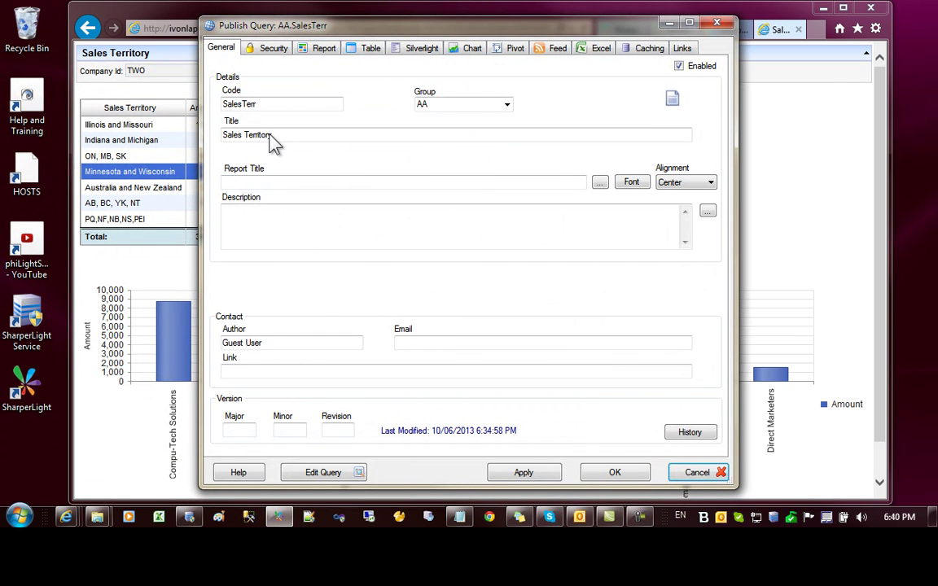
double_click(268, 101)
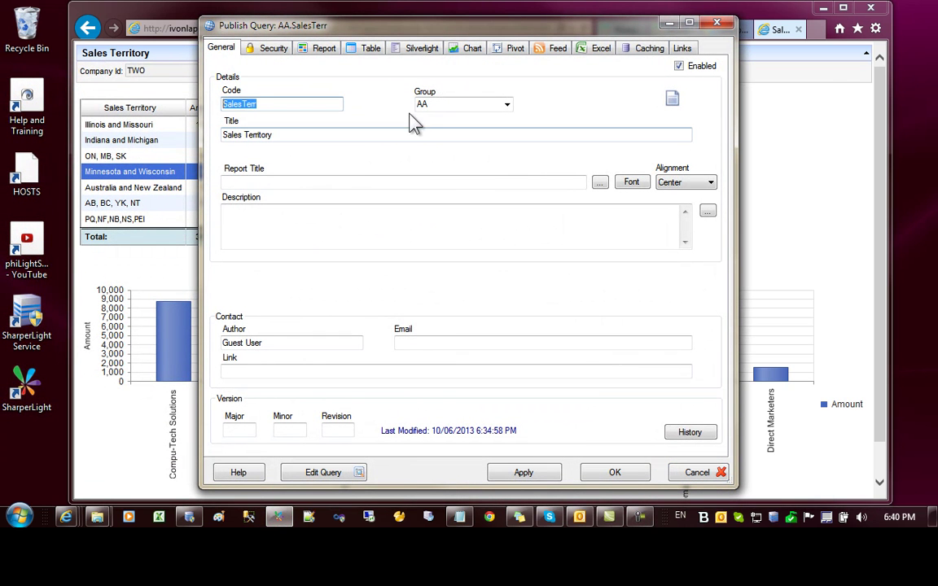
left_click(304, 137)
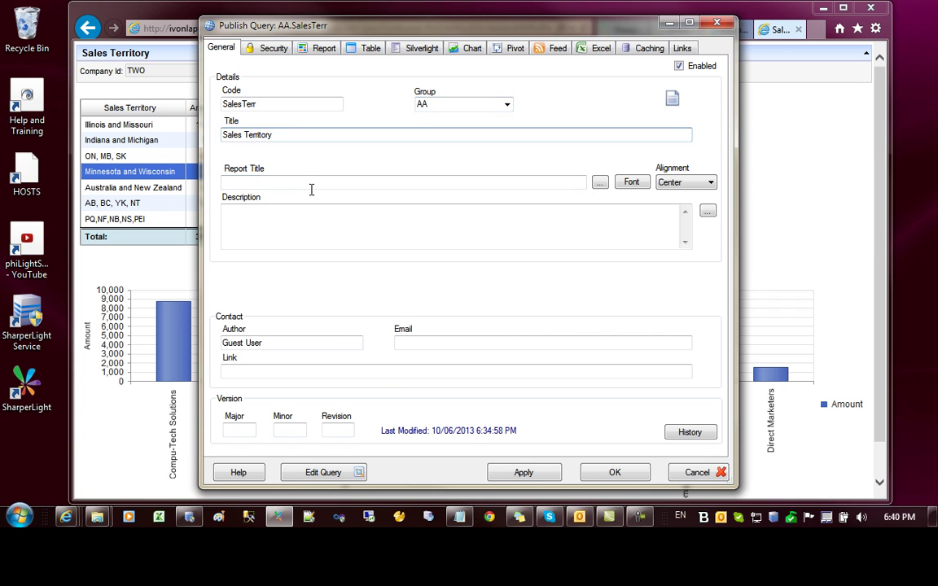
left_click(323, 472)
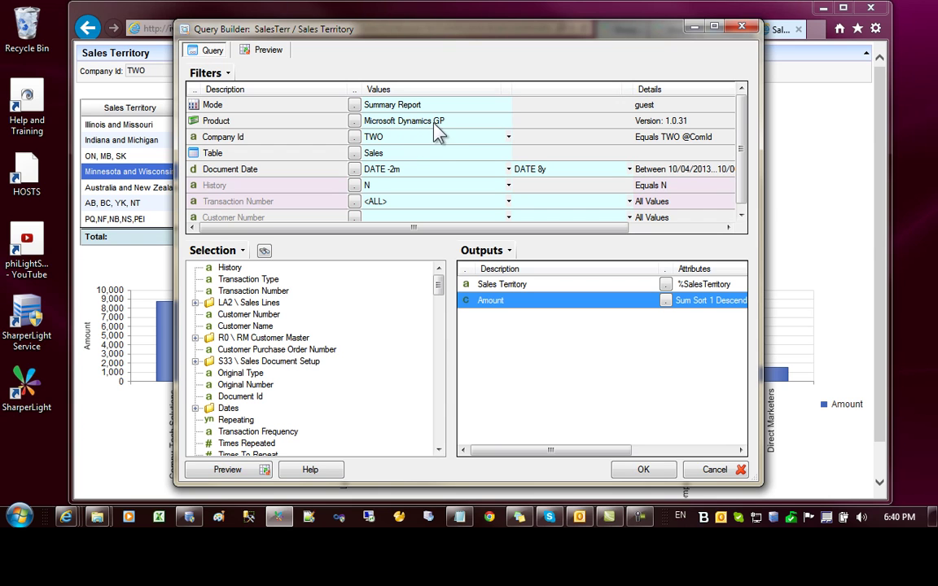
Review the SalesTerr filters, opening and cancelling the Tables dialog
left_click(418, 138)
left_click(406, 155)
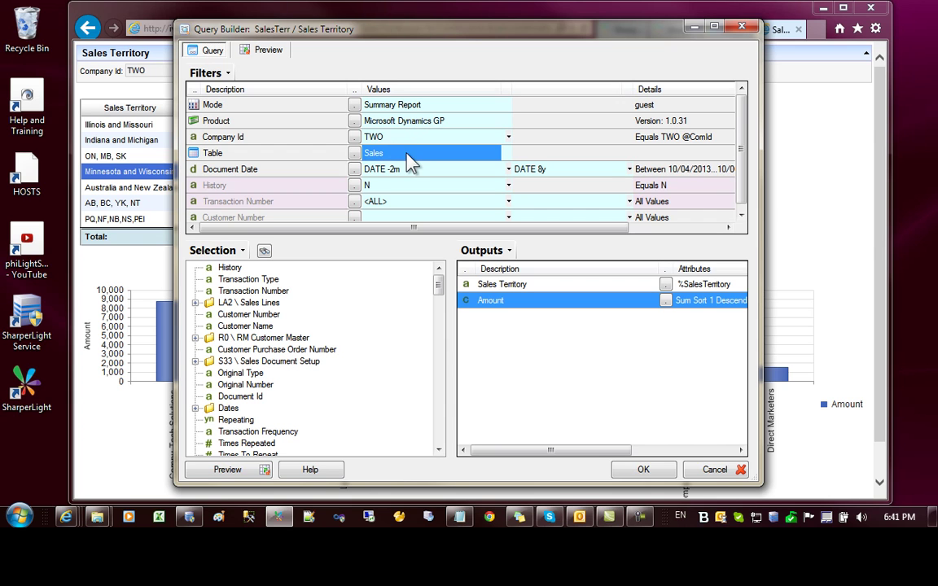
left_click(354, 154)
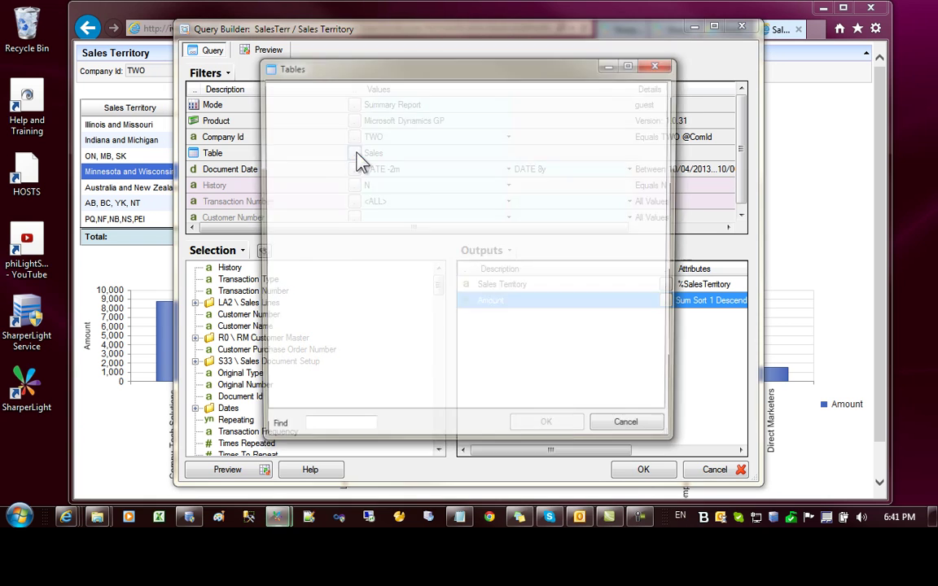
left_click(625, 430)
left_click(391, 187)
scroll(391, 195, "down", 1)
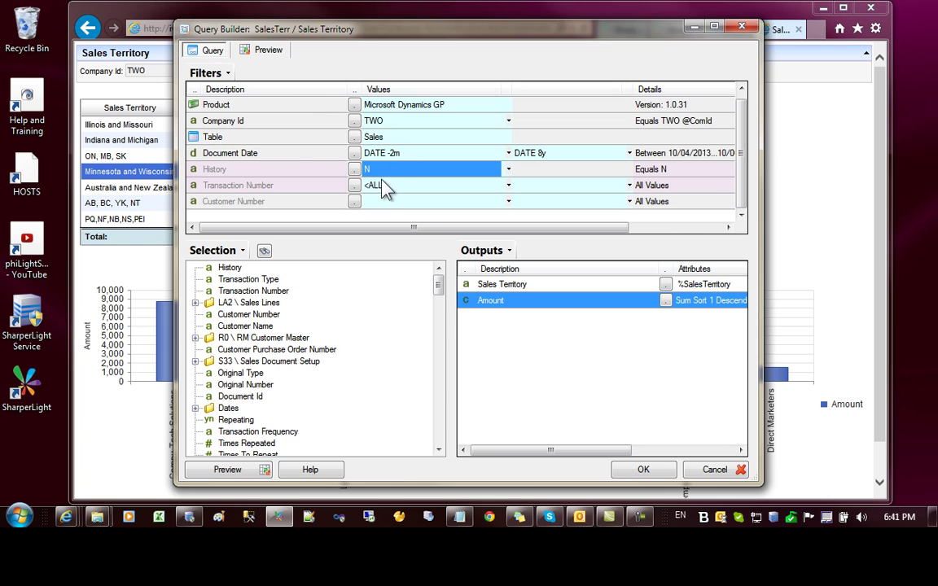
left_click(286, 155)
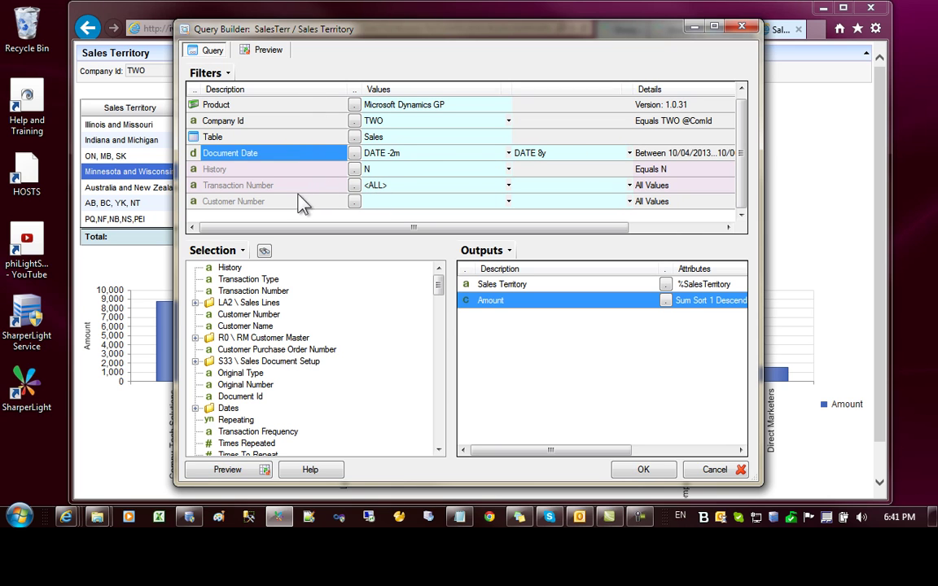
Check the Sales Territory and Amount outputs and preview eight territories totalling 376,785
right_click(497, 287)
left_click(557, 286)
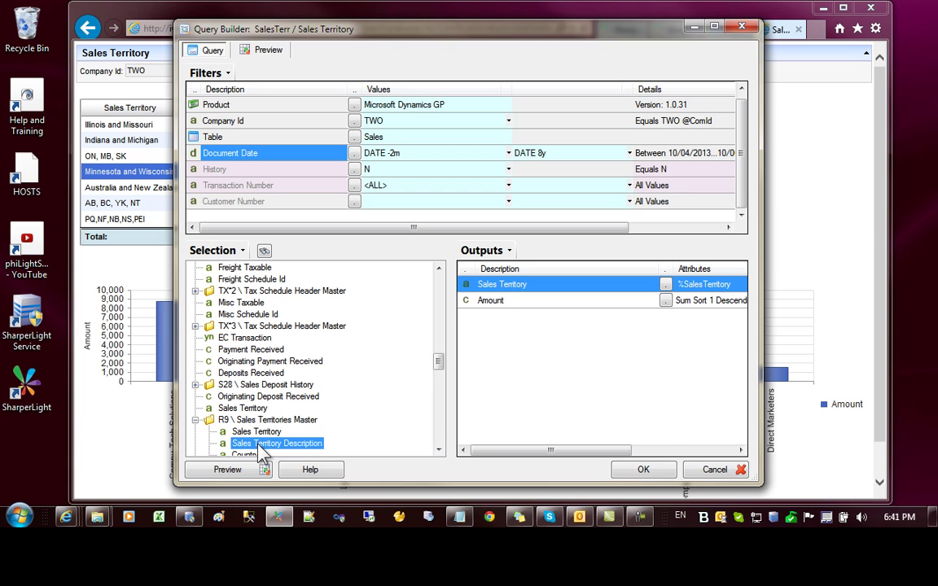
left_click(493, 303)
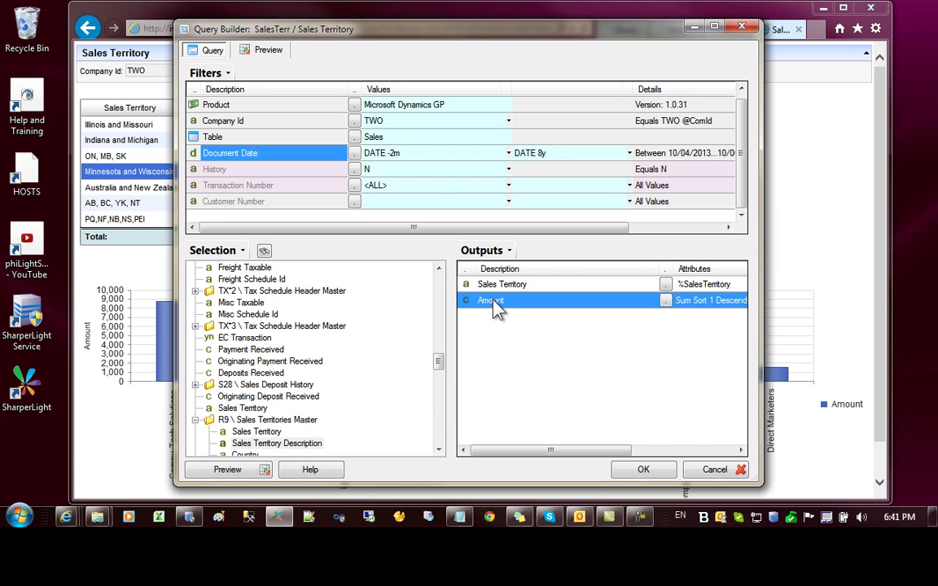
left_click(220, 470)
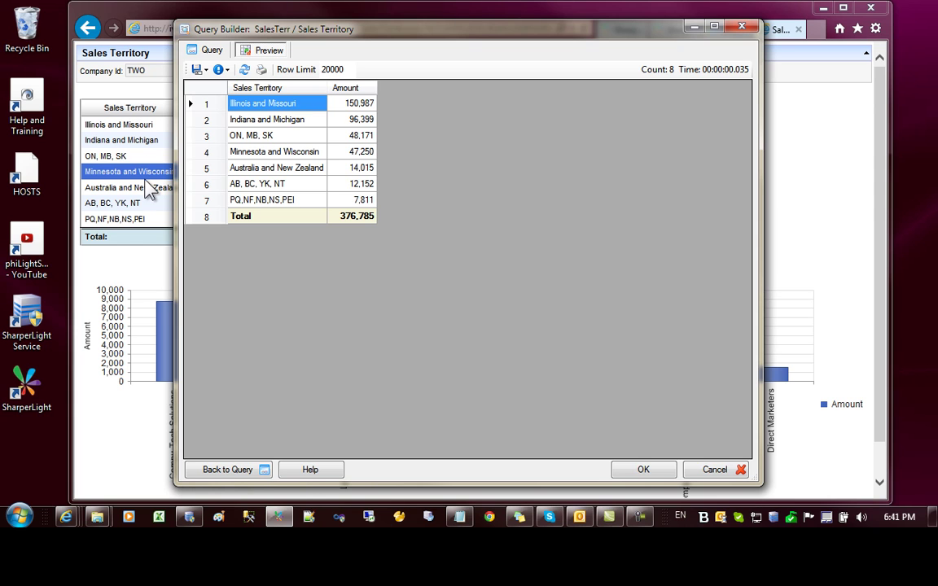
Leave the results preview and reselect the Sales Territory output on the Query tab
left_click(269, 152)
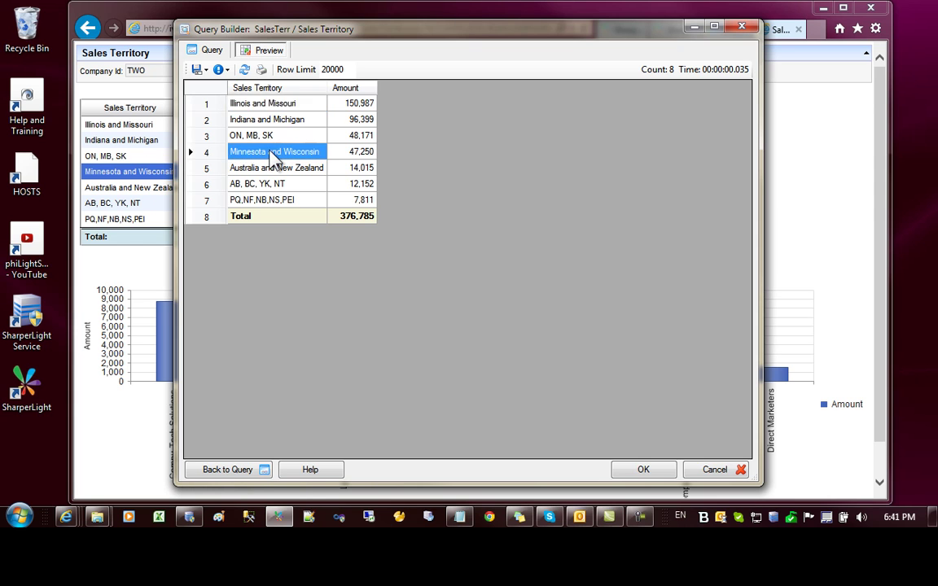
left_click(212, 50)
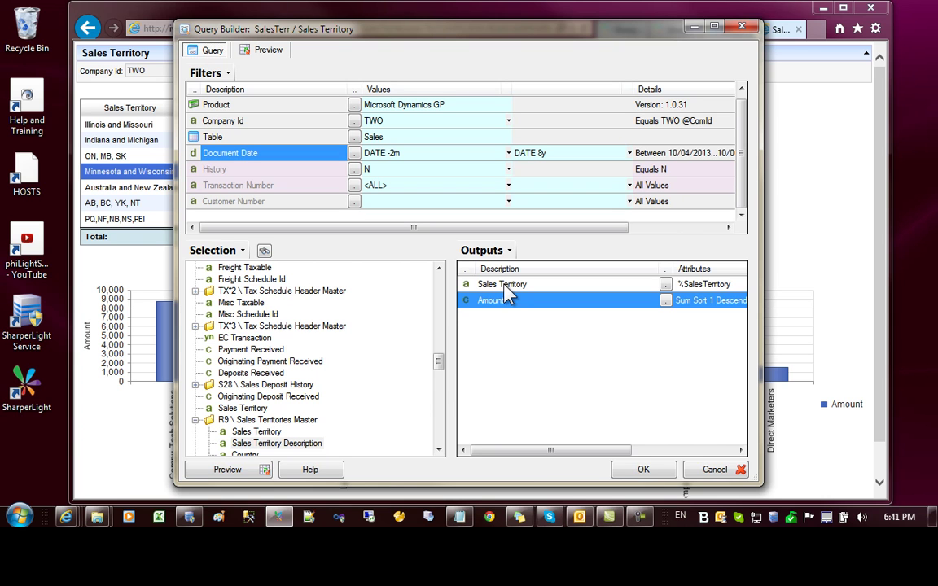
left_click(504, 284)
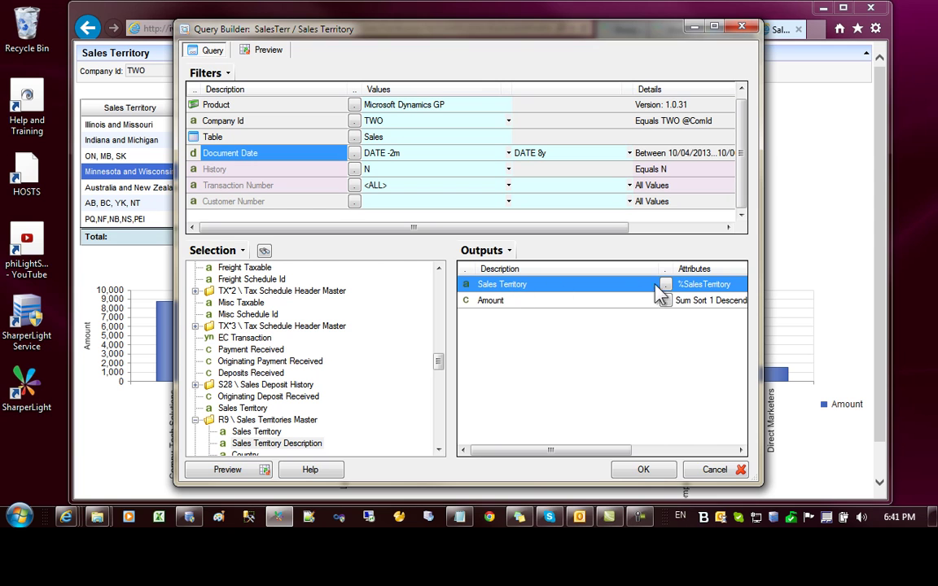
Keep the Sales Territory output named SalesTerritory, then save the query and publish settings
right_click(498, 295)
left_click(540, 252)
left_click(357, 249)
left_click_drag(357, 249, 287, 250)
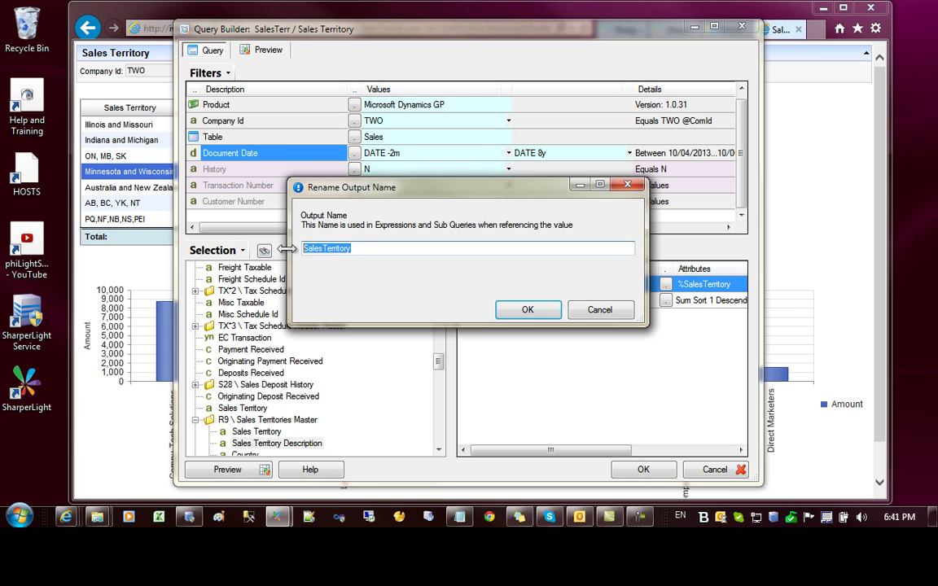
left_click(354, 248)
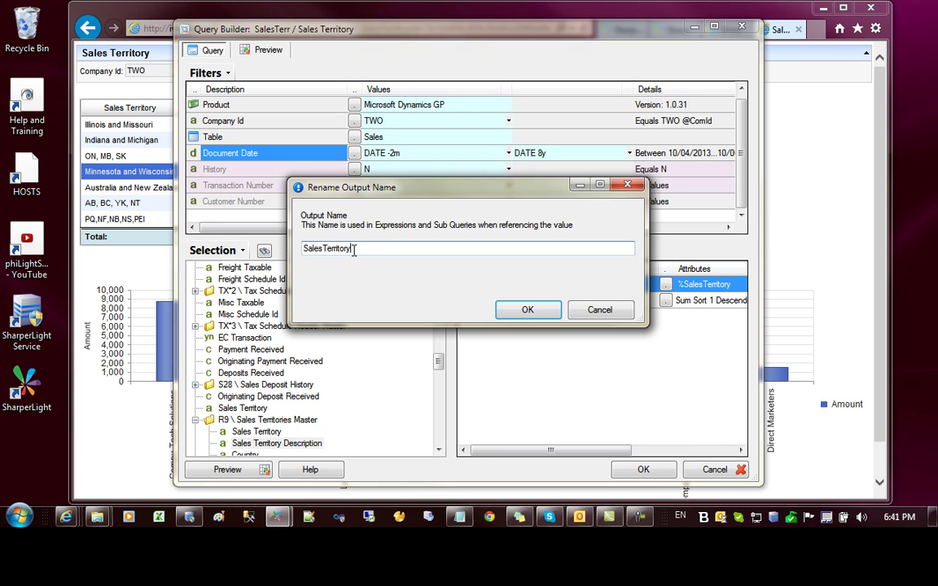
left_click(528, 310)
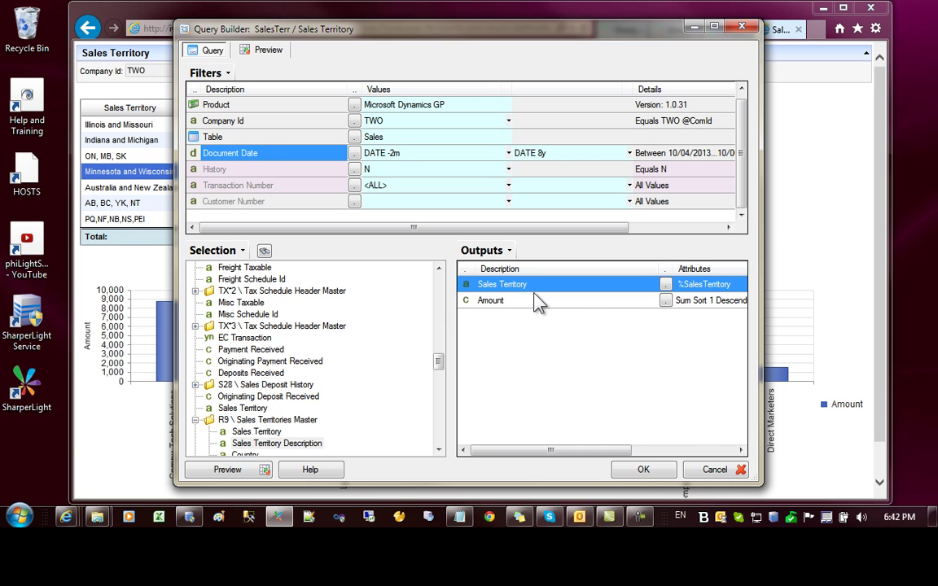
left_click(655, 473)
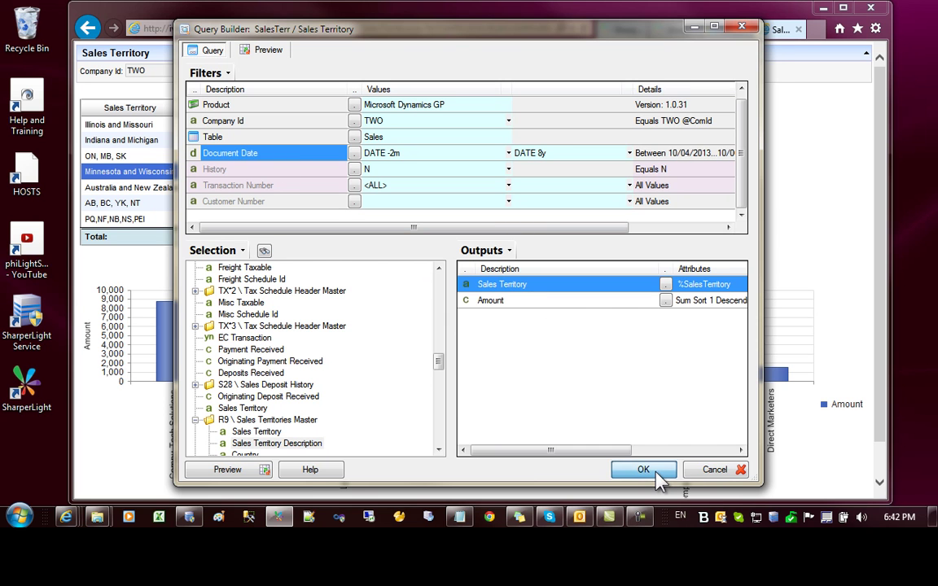
left_click(615, 472)
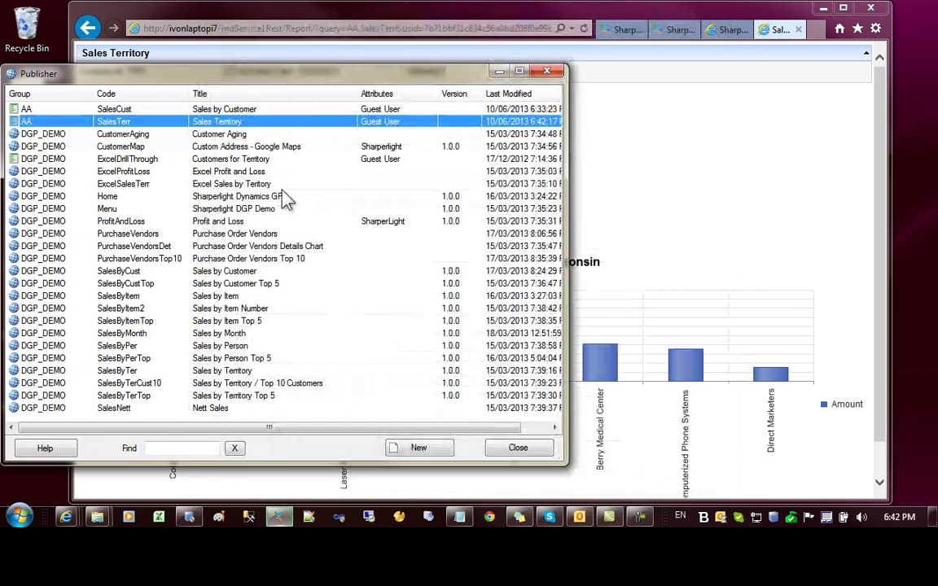
Open SalesCust's publish settings, check its code and group AA, then edit its query
left_click(195, 110)
double_click(200, 115)
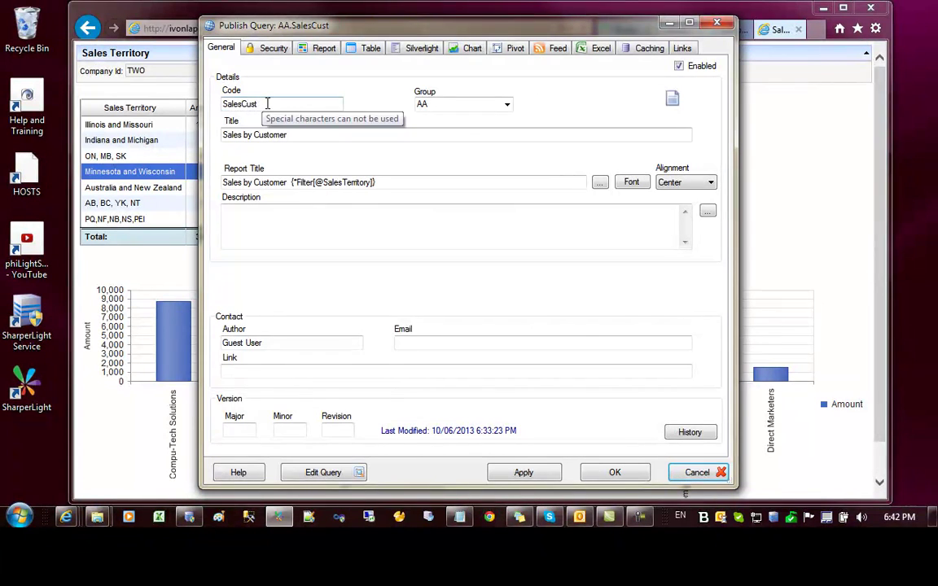
left_click_drag(264, 104, 208, 102)
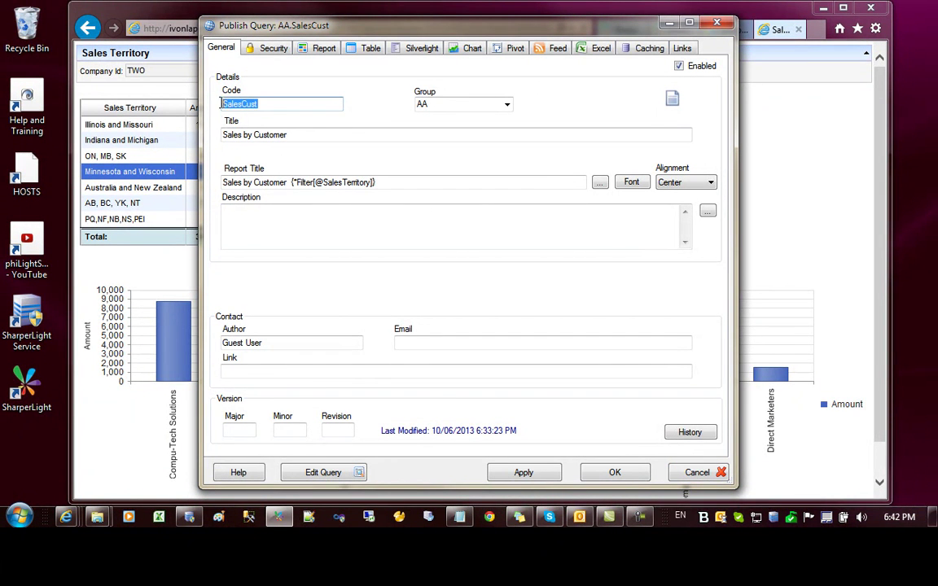
left_click(268, 101)
left_click(456, 105)
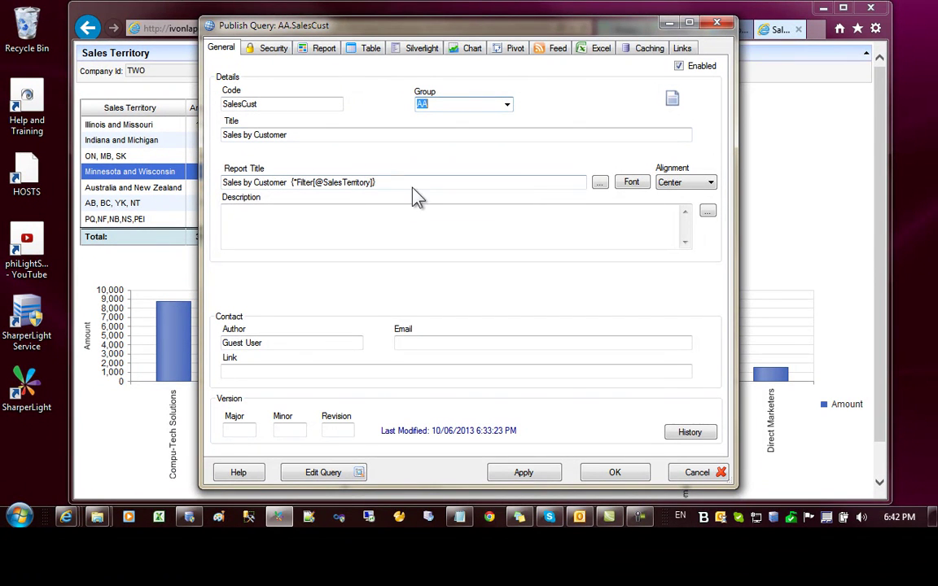
left_click(349, 474)
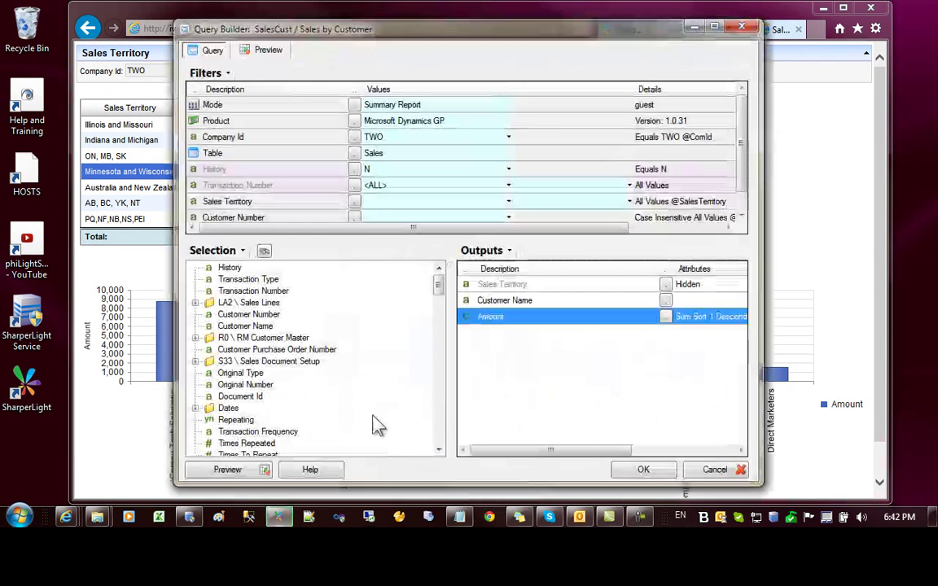
Unhide the Sales Territory output in the SalesCust query, then select the Sales Territory filter
left_click(387, 156)
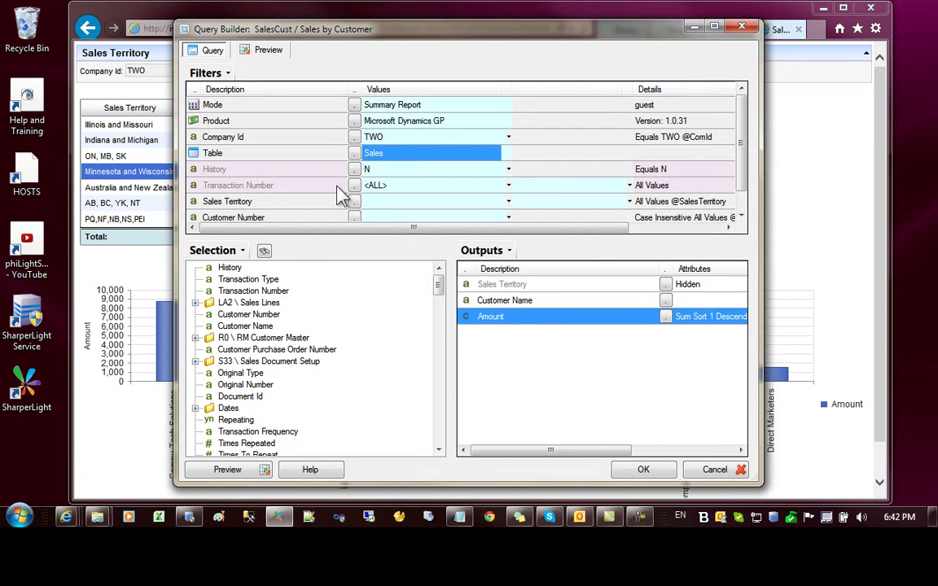
left_click(503, 302)
left_click(505, 318)
left_click(504, 302)
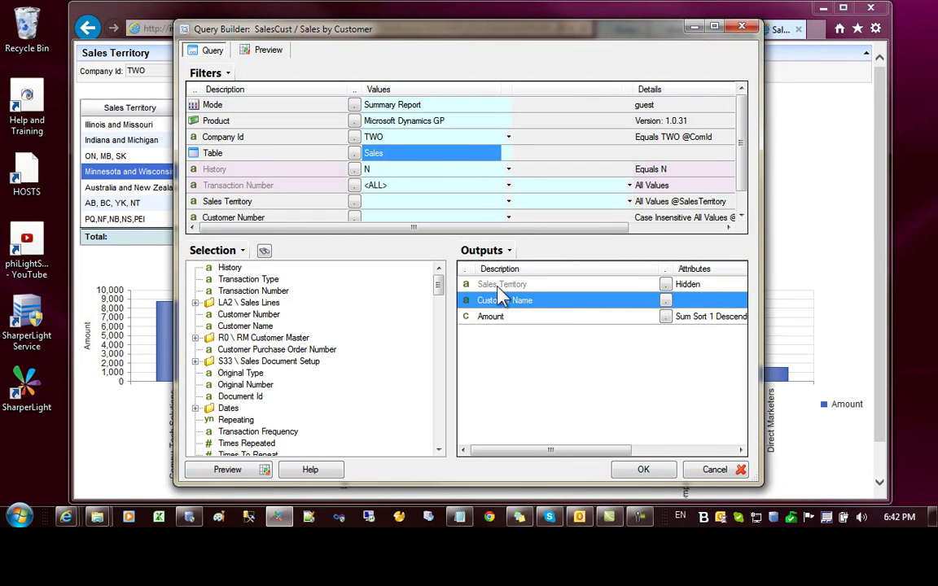
left_click(499, 288)
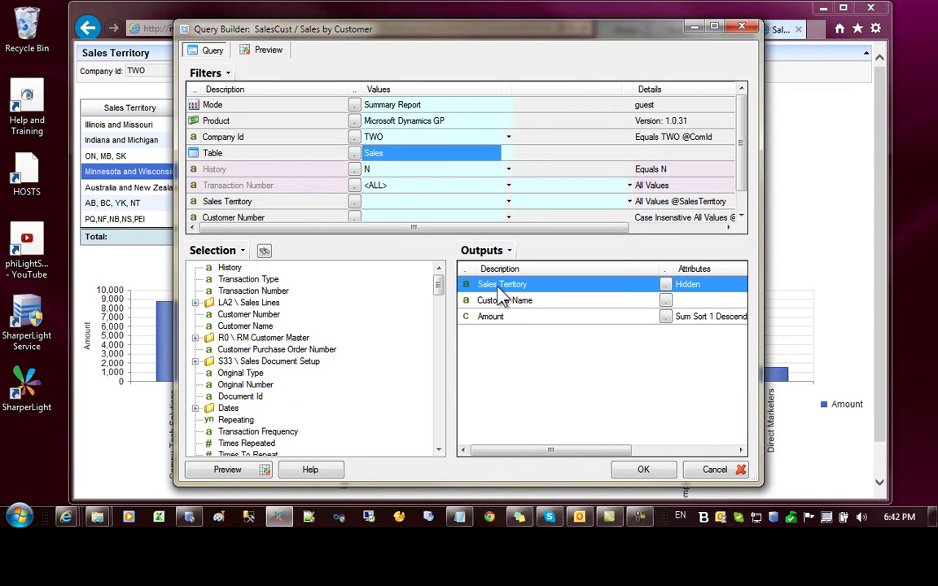
right_click(502, 295)
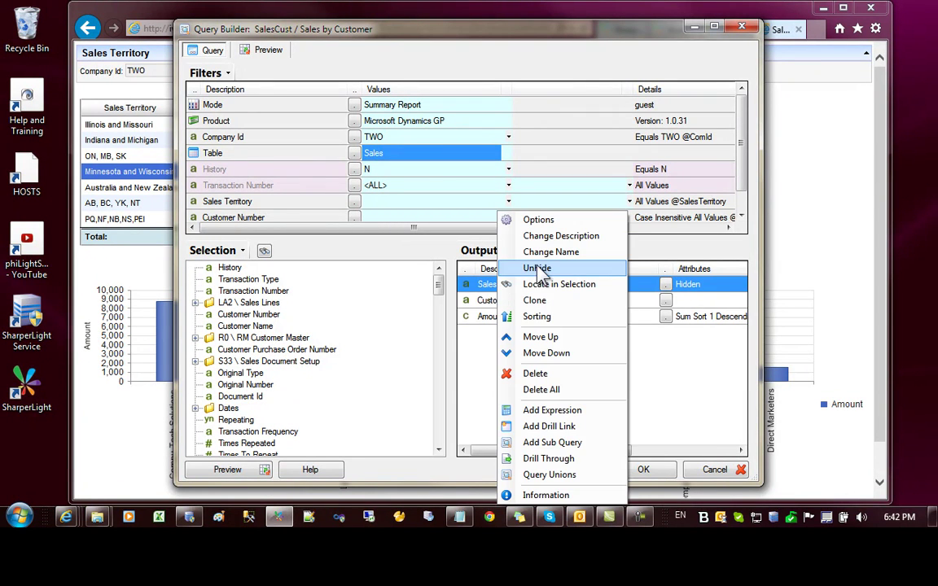
left_click(539, 269)
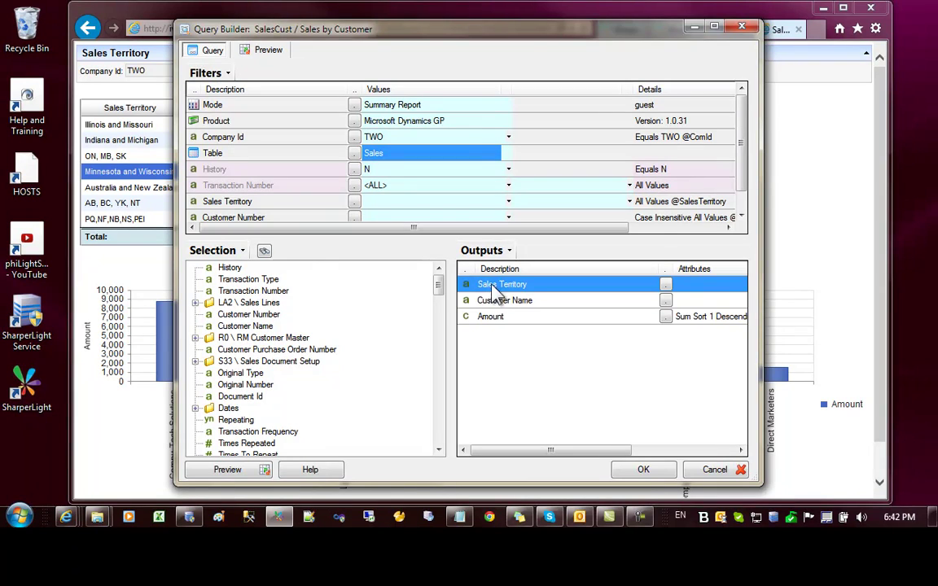
left_click(500, 301)
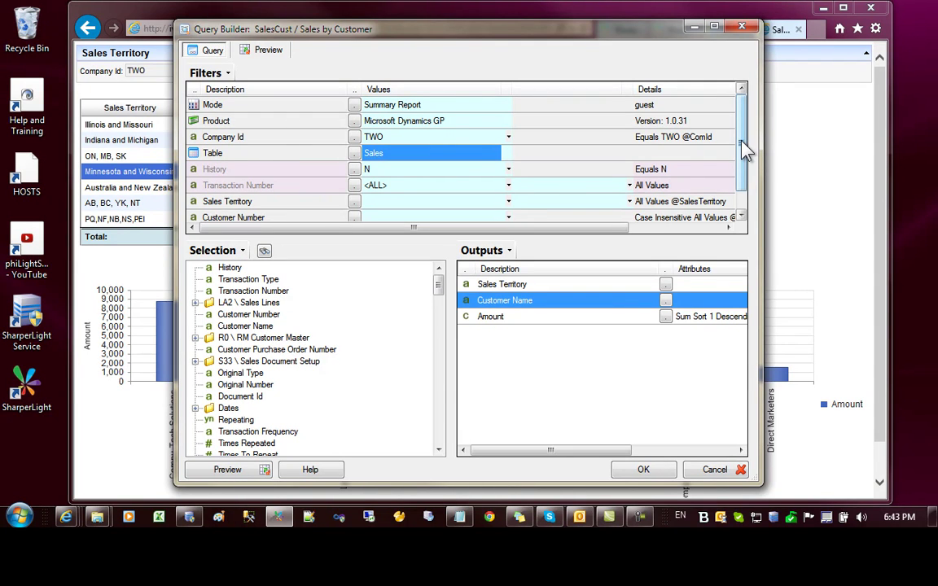
left_click(232, 204)
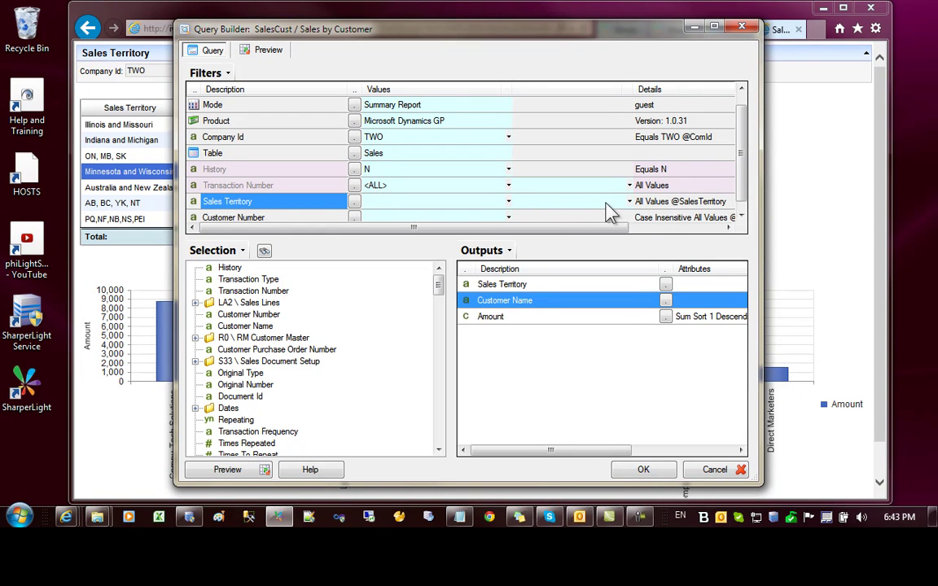
right_click(217, 204)
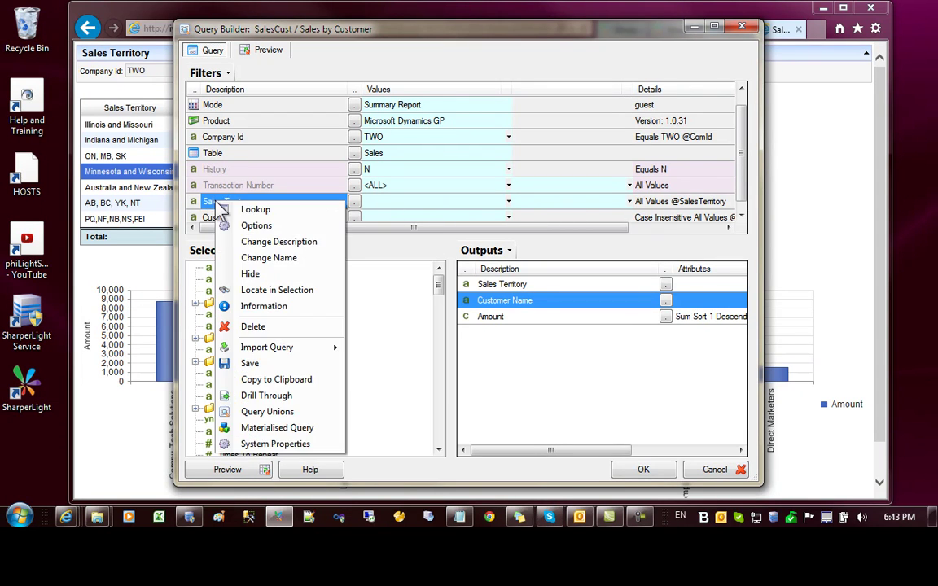
left_click(262, 259)
left_click(361, 249)
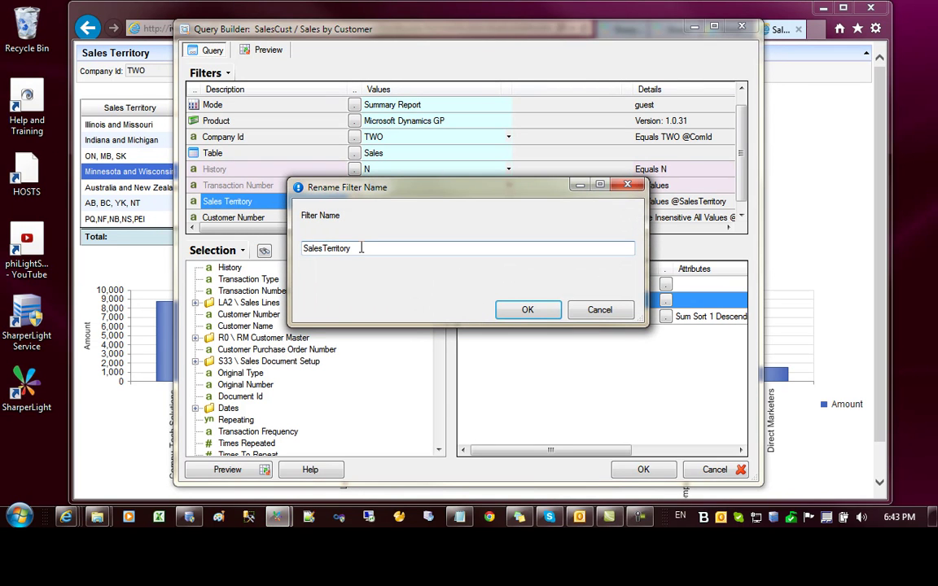
double_click(319, 250)
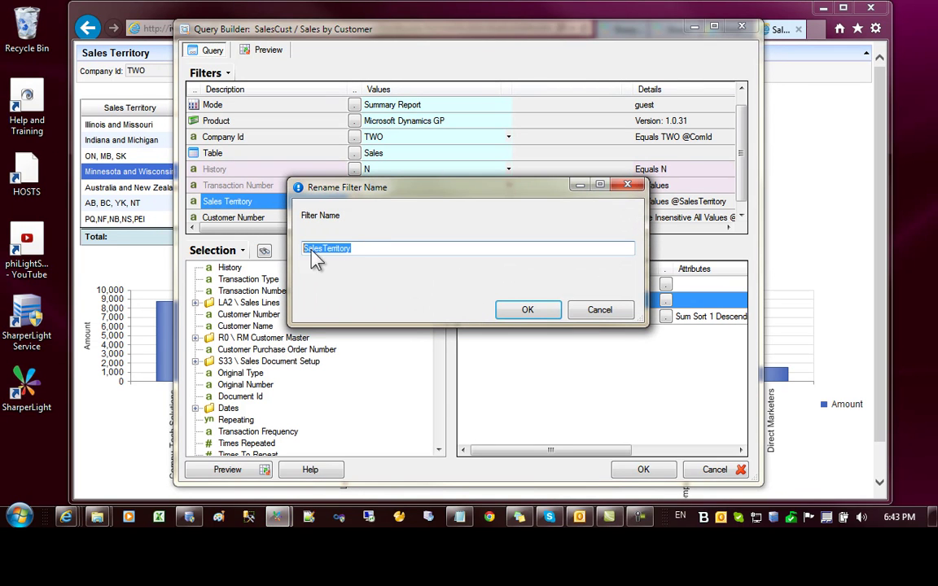
left_click(365, 251)
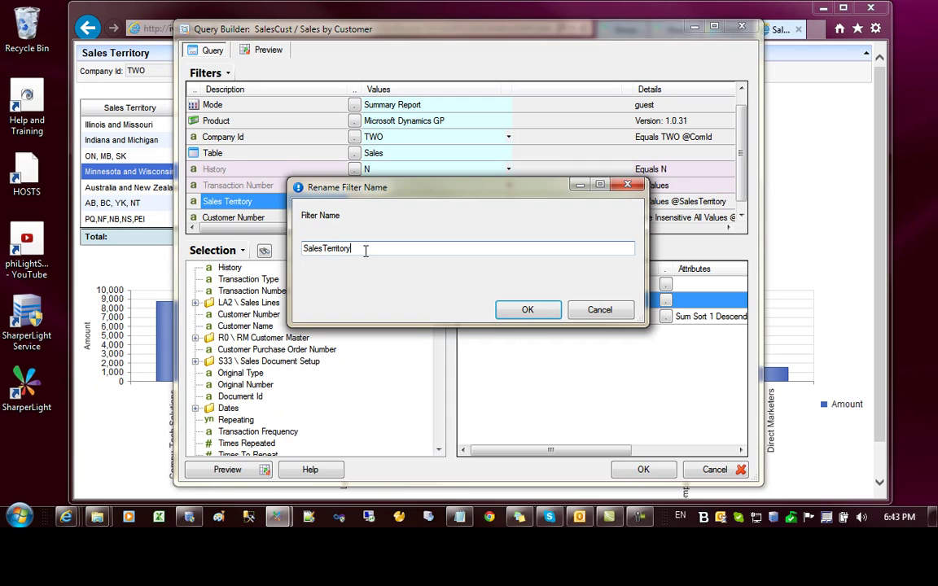
key("Return")
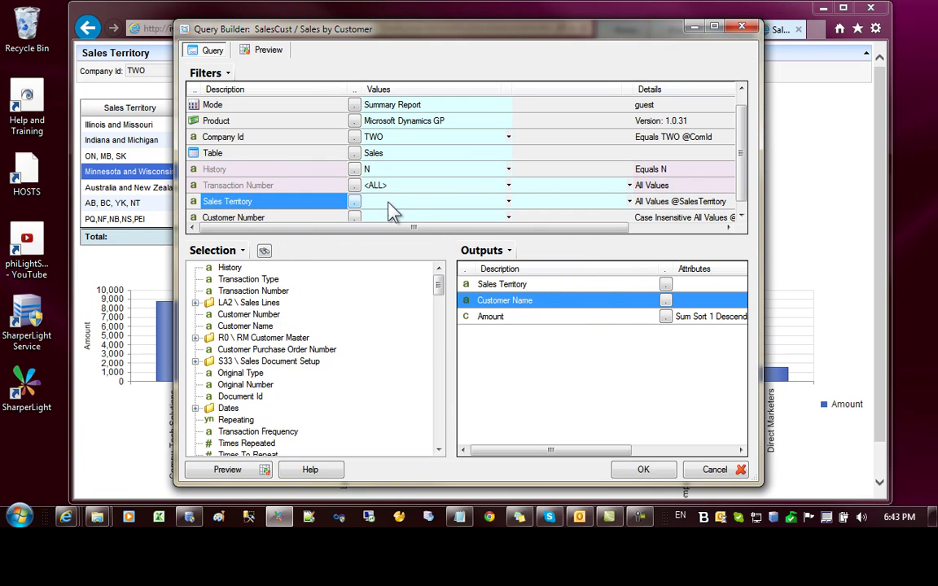
left_click(423, 203)
left_click(540, 203)
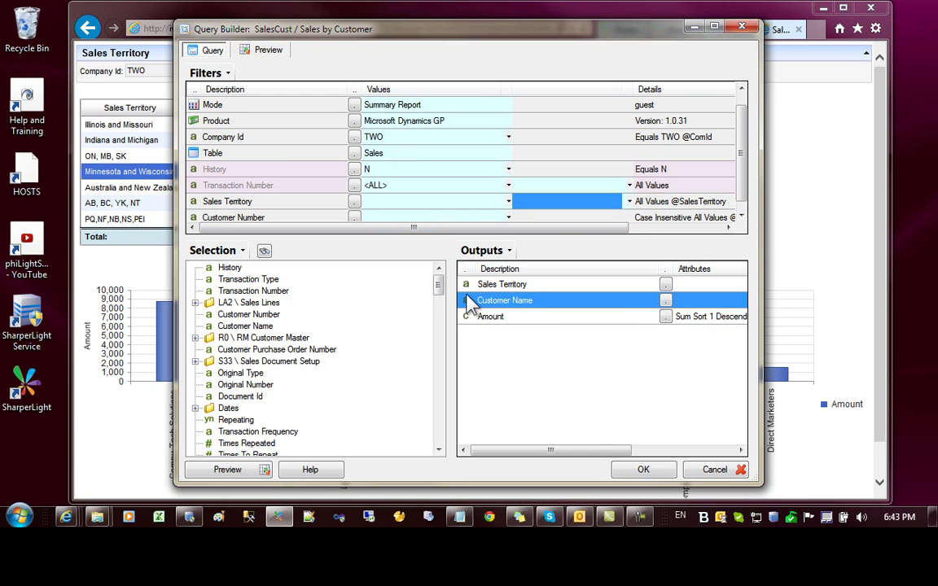
Save the SalesCust query, delete its Report Title text, and close the publish settings
left_click(643, 470)
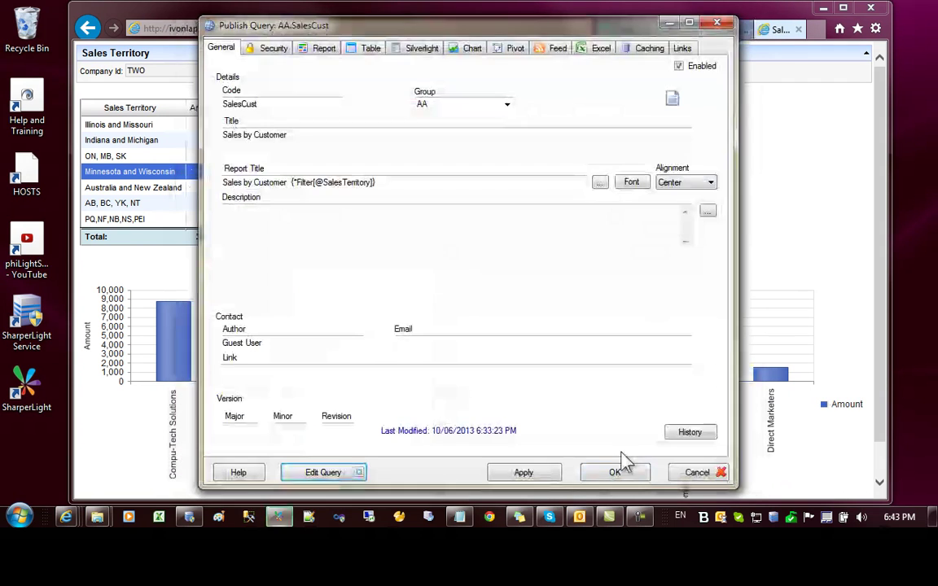
left_click_drag(373, 183, 198, 176)
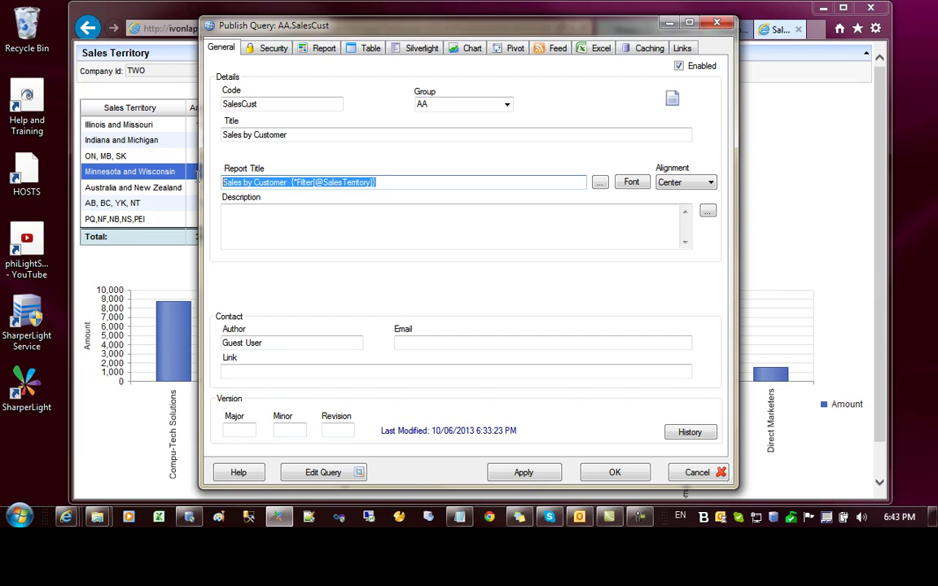
key("Delete")
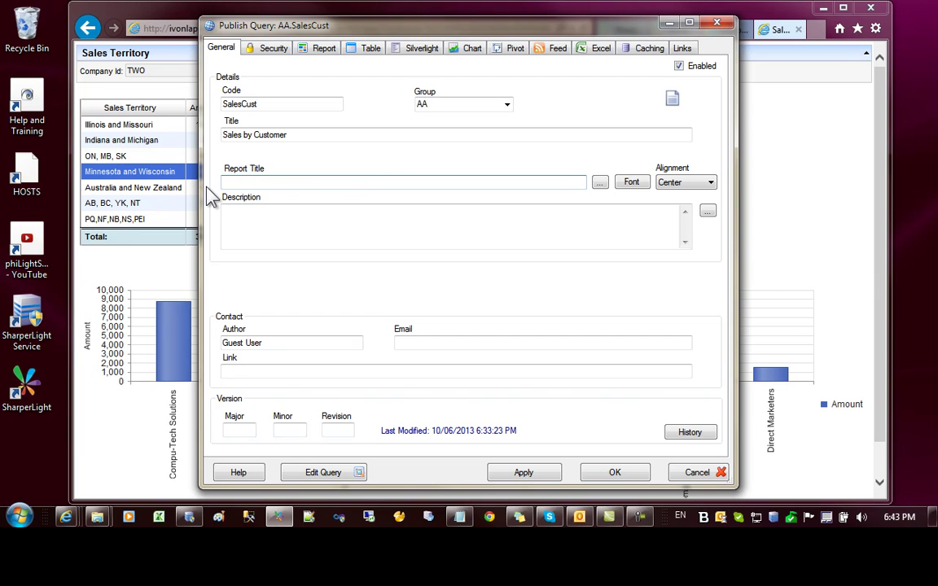
left_click(615, 474)
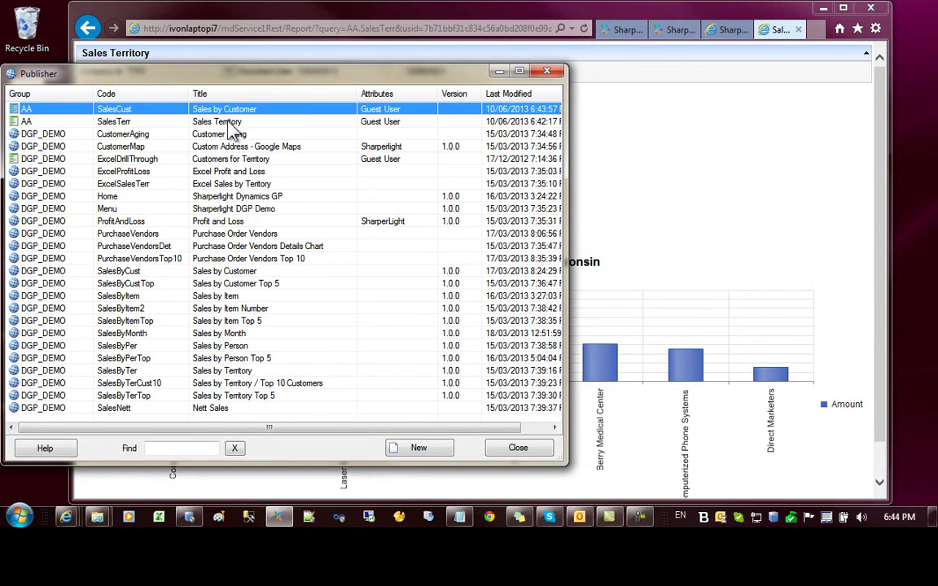
On SalesTerr's Report tab, enable Layout and open the dashboard layout editor
double_click(229, 122)
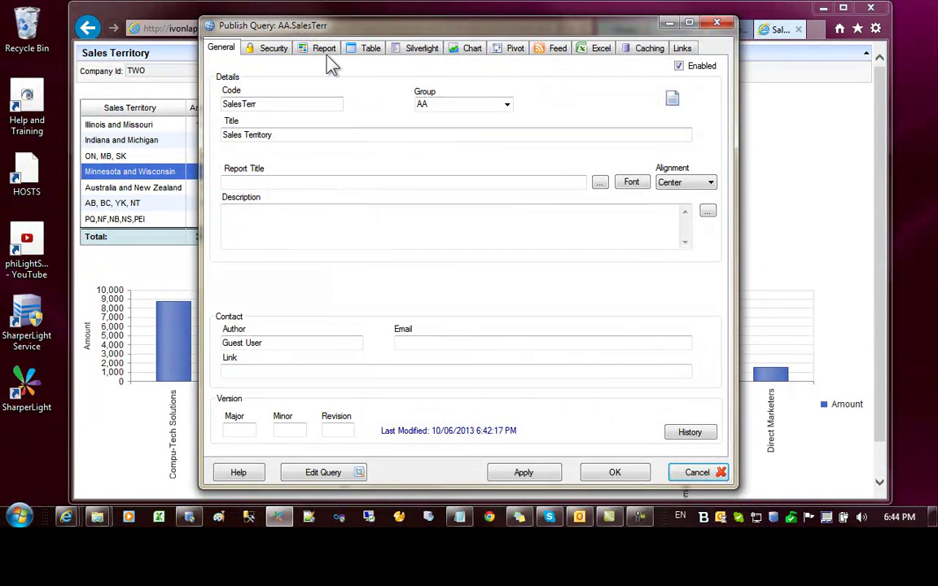
left_click(325, 54)
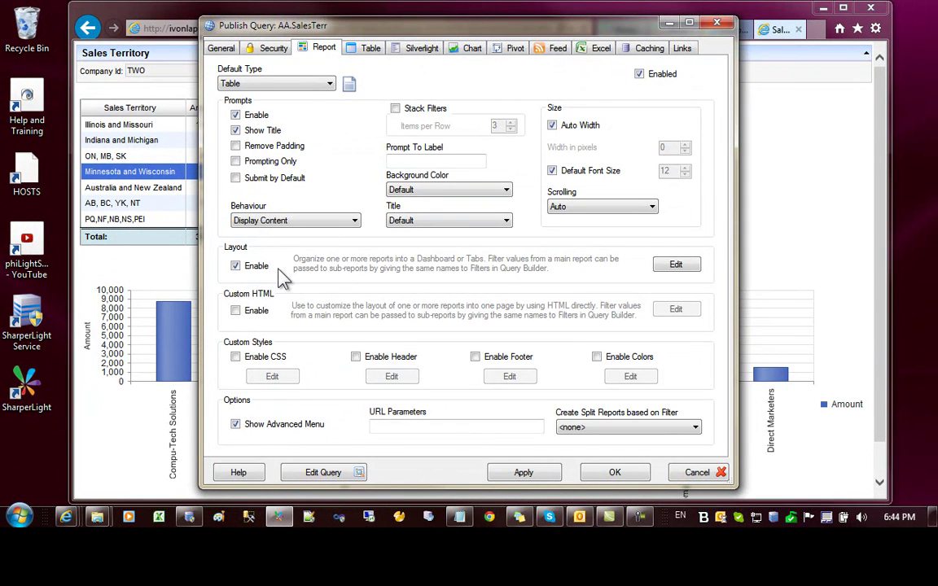
left_click(236, 266)
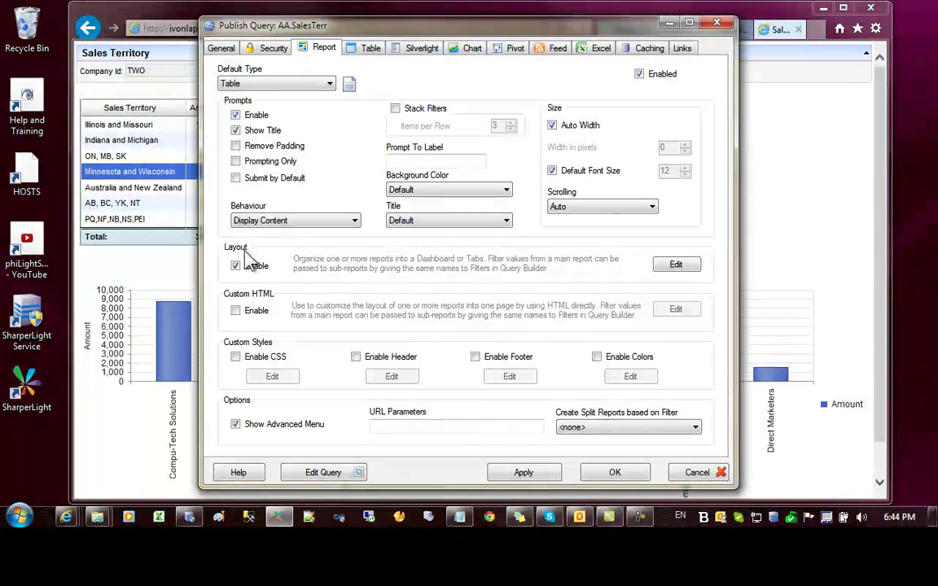
left_click(678, 269)
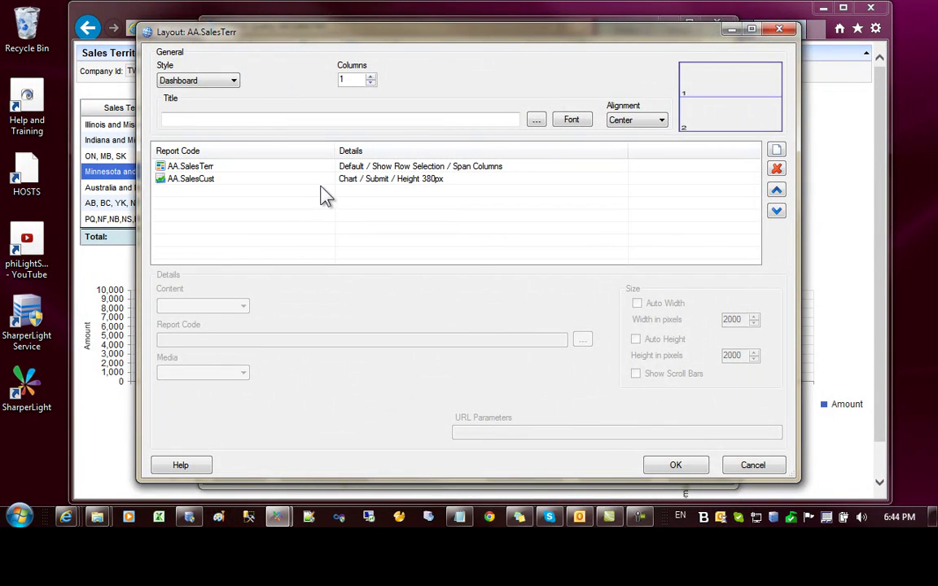
Remove both layout sections and add a fresh first section using report code AA.SalesTerr
left_click(237, 168)
left_click(777, 168)
left_click(553, 170)
left_click(777, 169)
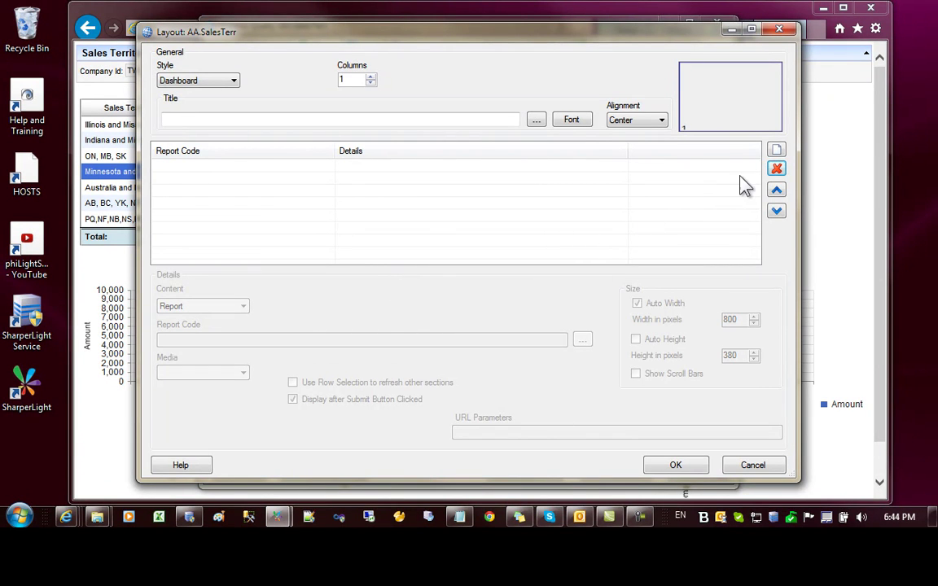
left_click(778, 152)
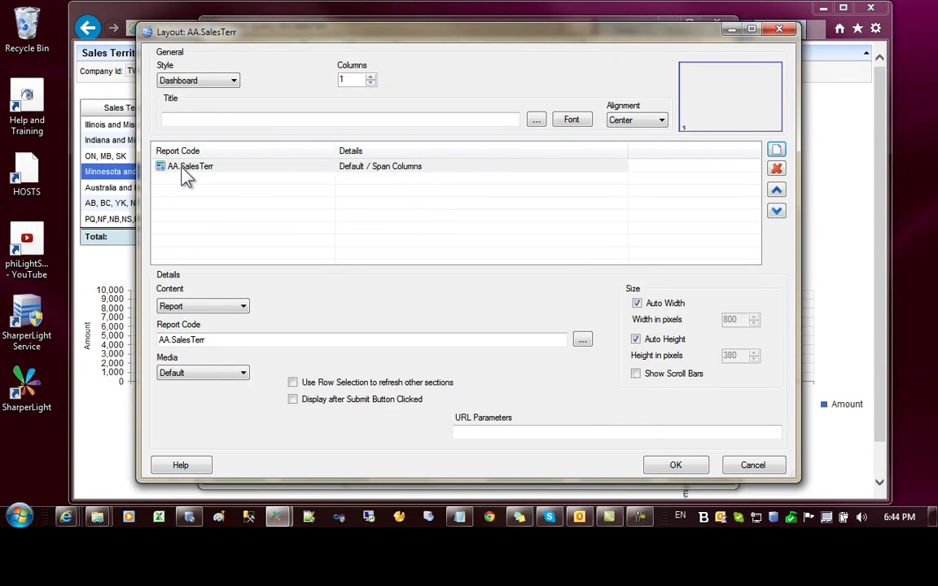
left_click(180, 167)
left_click_drag(208, 339, 133, 340)
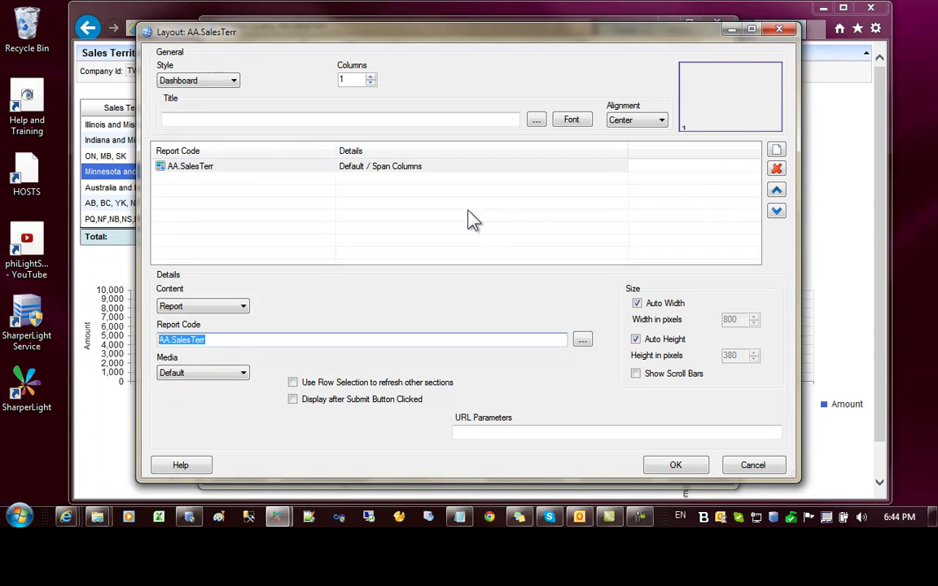
Add a second layout section and assign it the AA.SalesCust Sales by Customer report
left_click(778, 154)
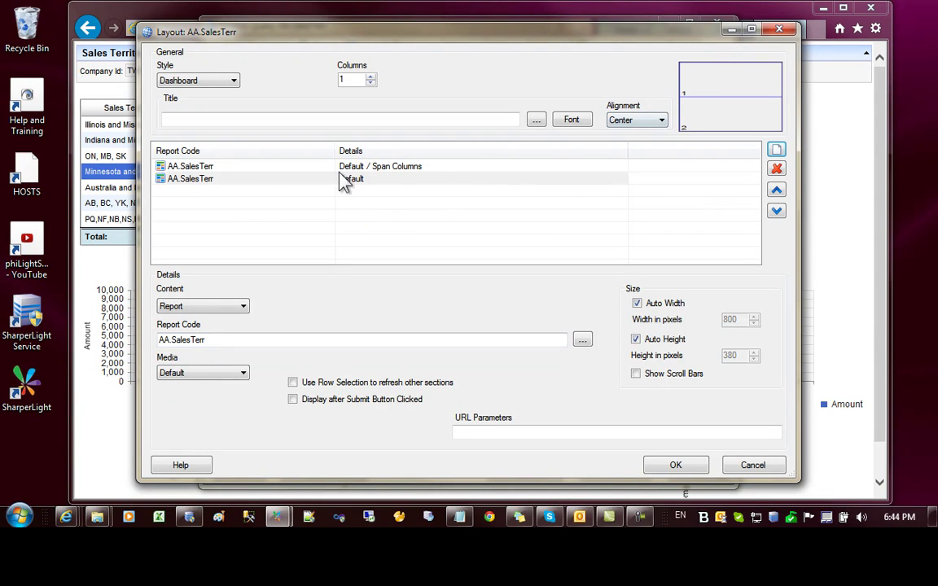
left_click(230, 182)
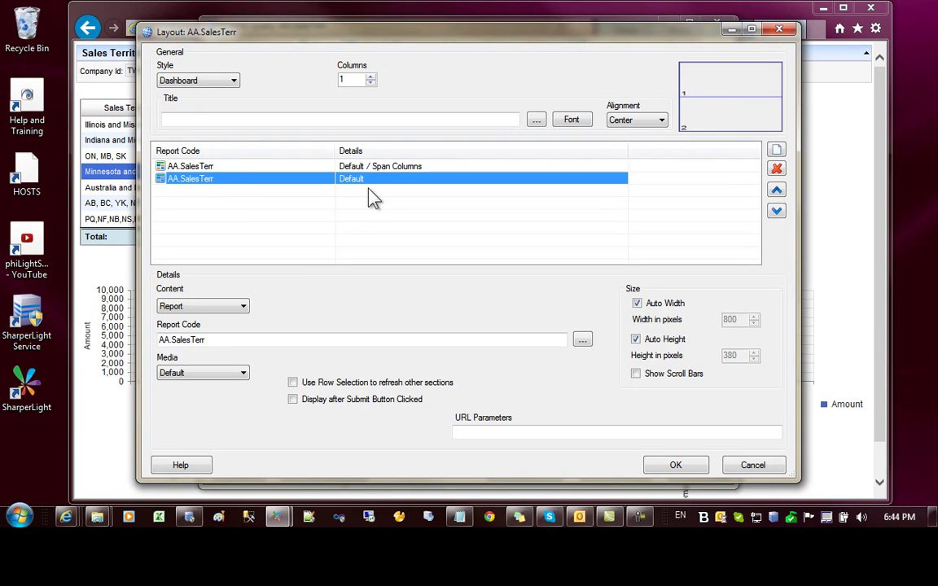
left_click(220, 340)
left_click(584, 342)
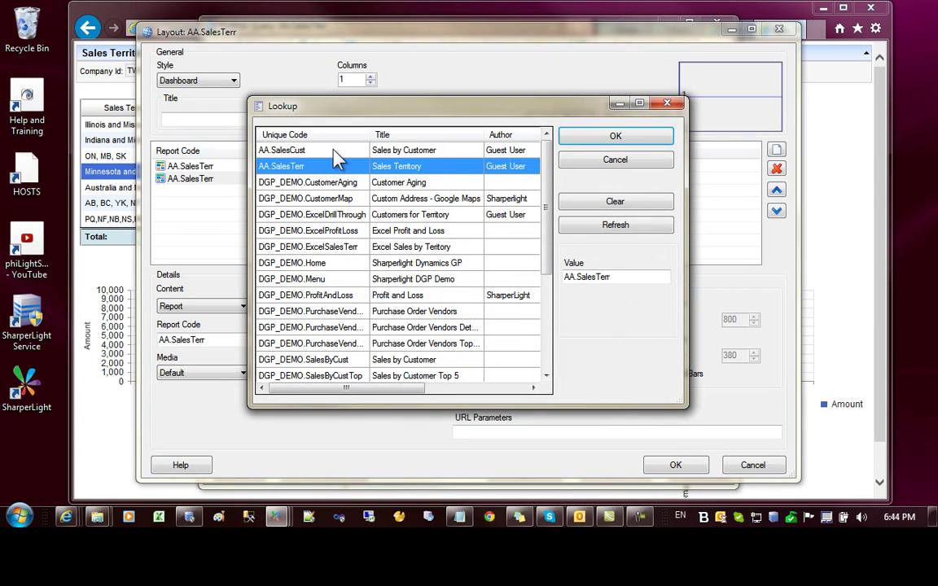
left_click(333, 151)
double_click(333, 152)
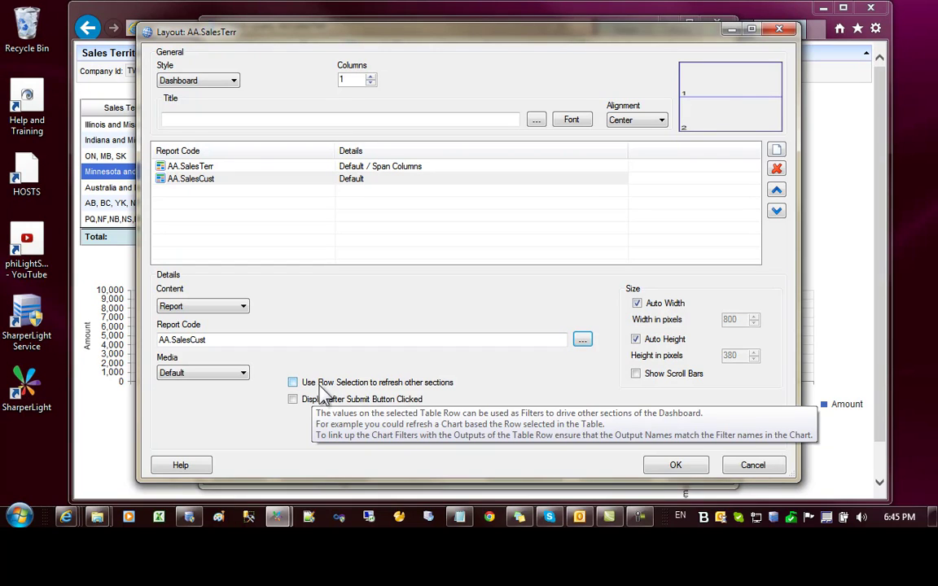
Review both sections, confirm the layout and apply the publish settings
left_click(220, 167)
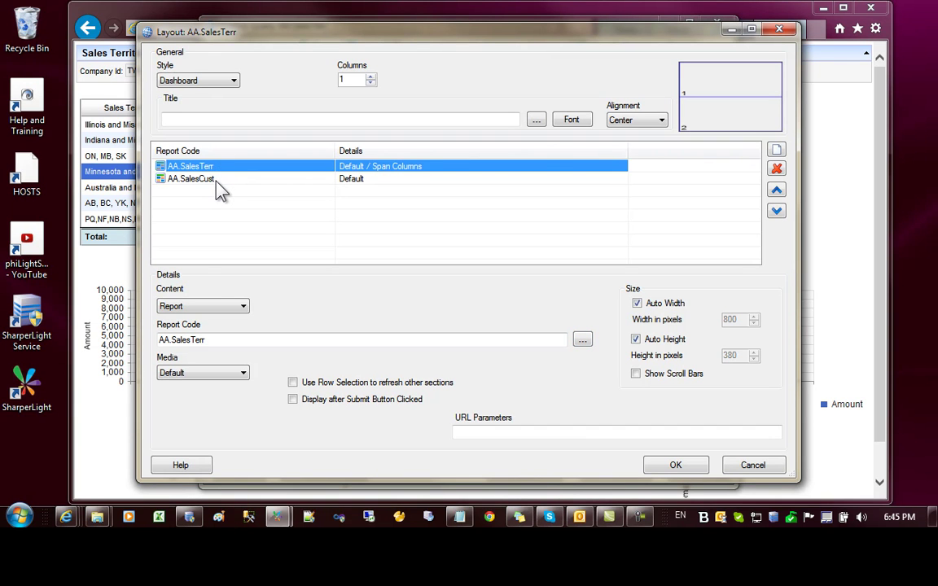
left_click(220, 180)
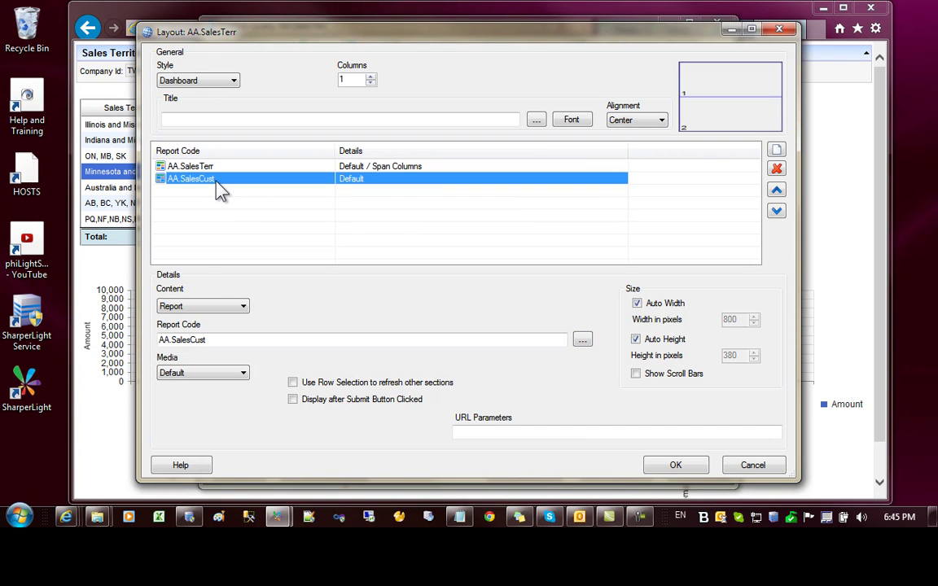
left_click(670, 468)
left_click(524, 472)
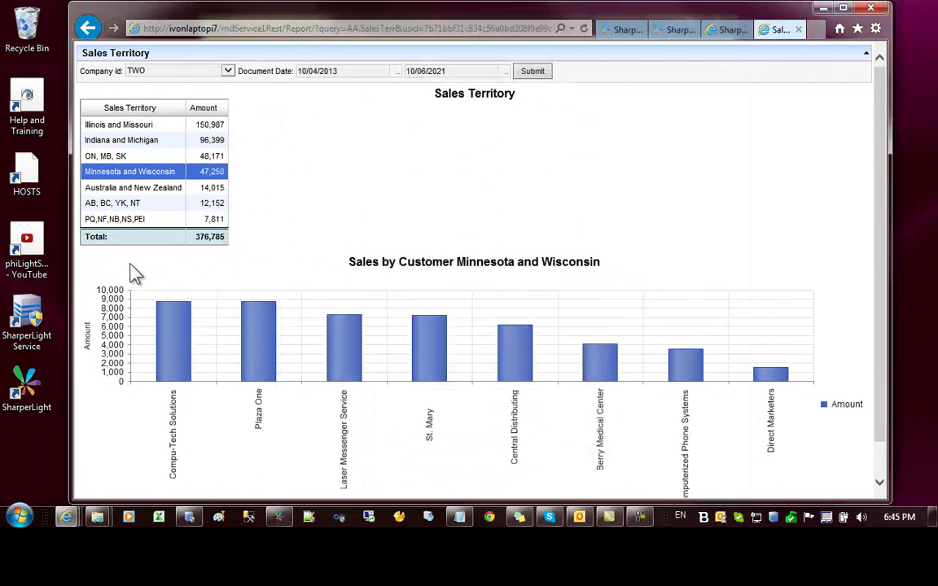
Reload the dashboard and look over the Company Id and Document Date prompts
left_click(584, 31)
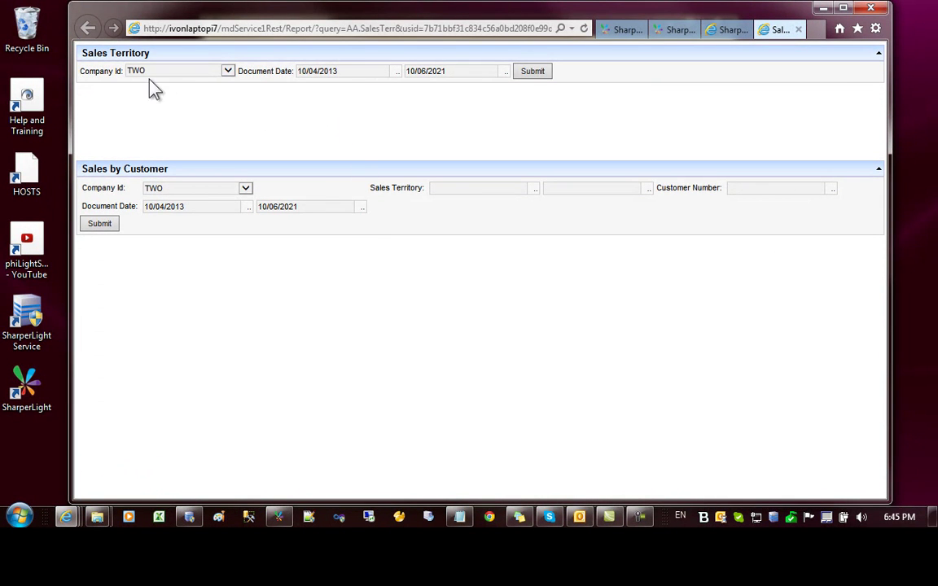
left_click(183, 190)
left_click(195, 206)
left_click(534, 72)
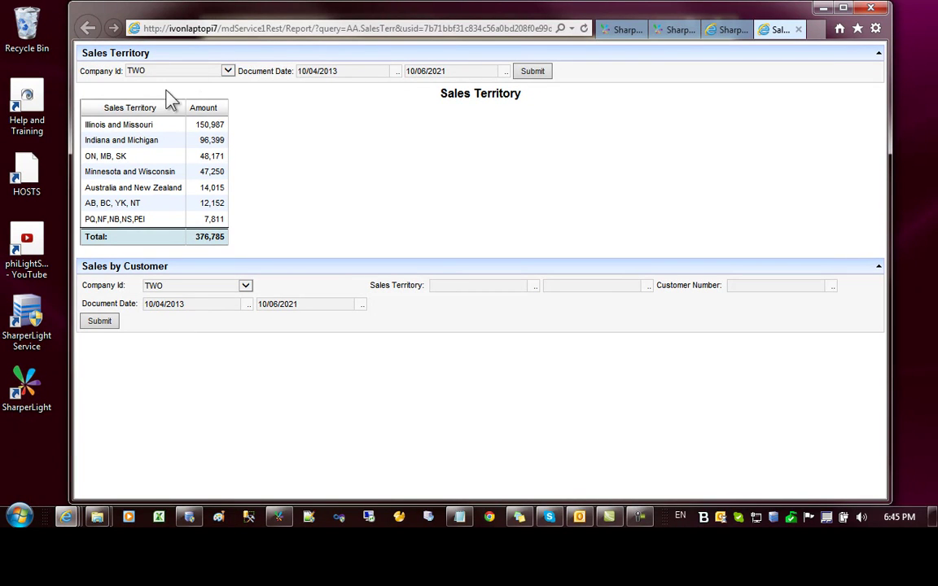
In the layout editor, set AA.SalesCust to Display after Submit Button Clicked
mouse_move(276, 521)
left_click(297, 487)
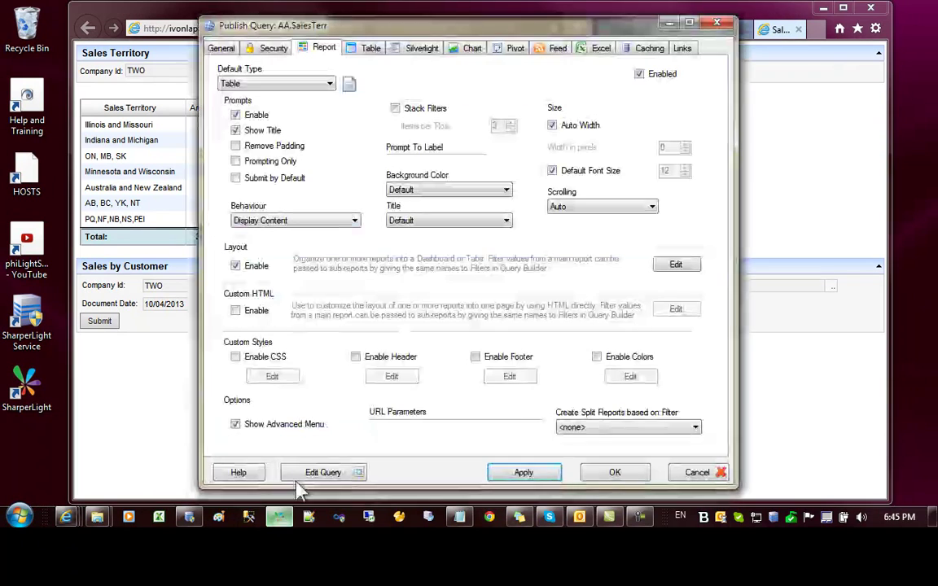
left_click(675, 268)
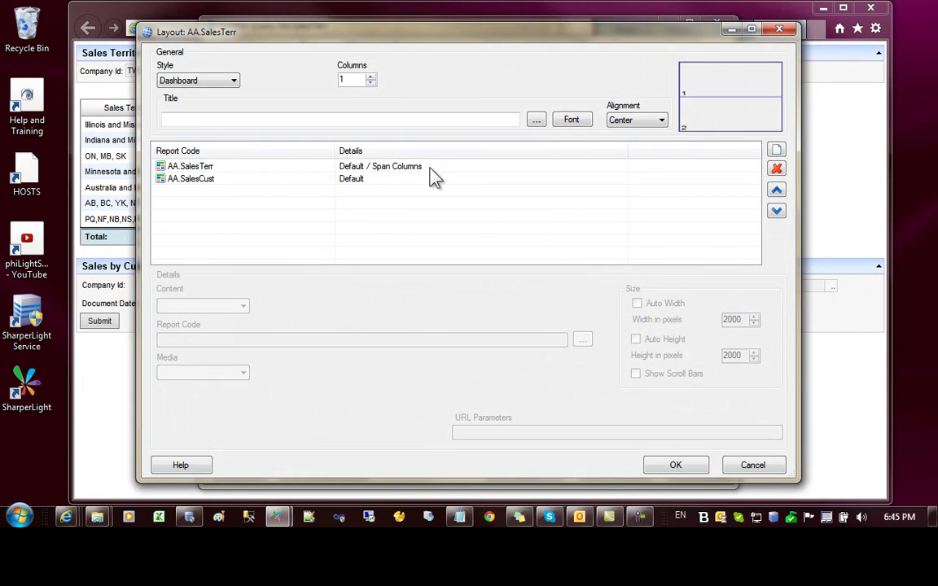
left_click(362, 181)
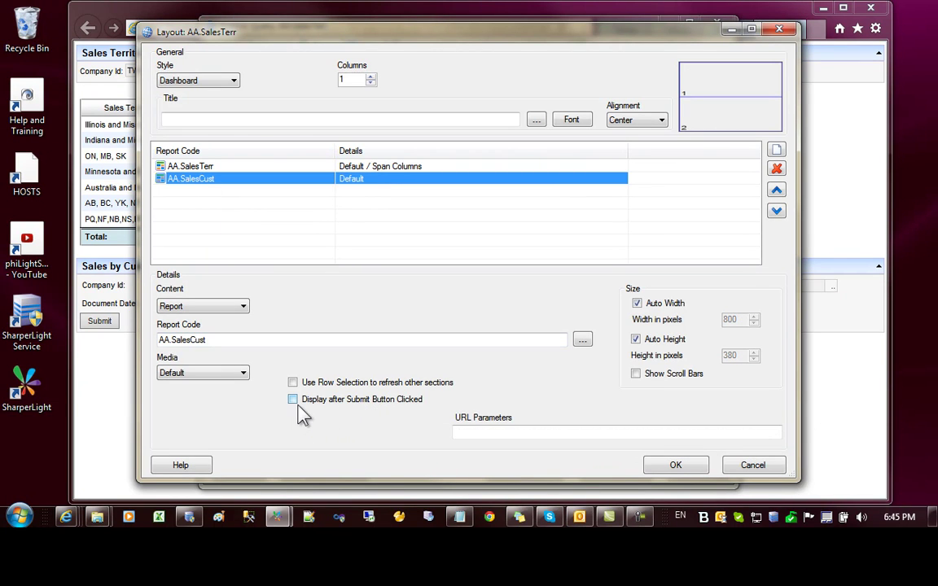
mouse_move(308, 402)
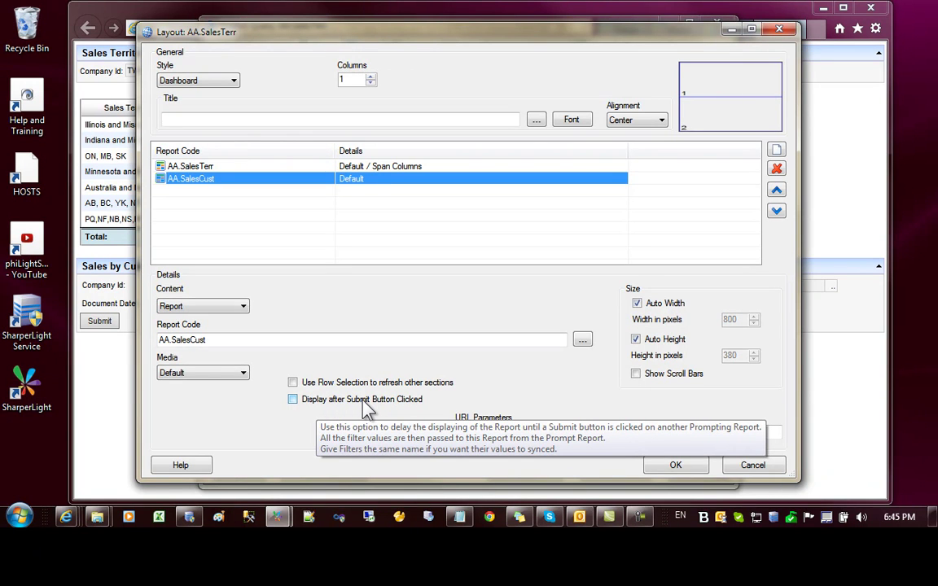
left_click(364, 404)
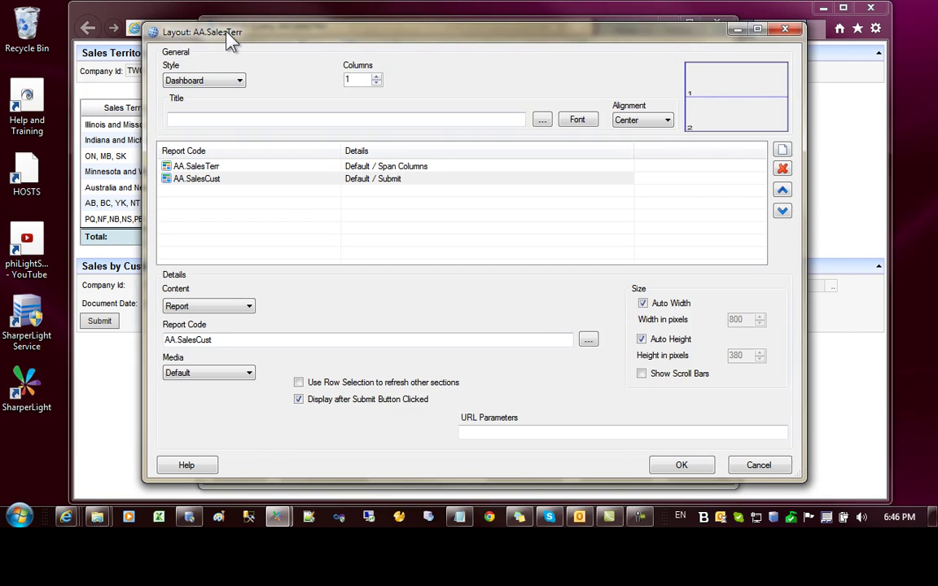
Confirm the layout changes and save the publish settings
left_click_drag(227, 39, 452, 72)
left_click(144, 81)
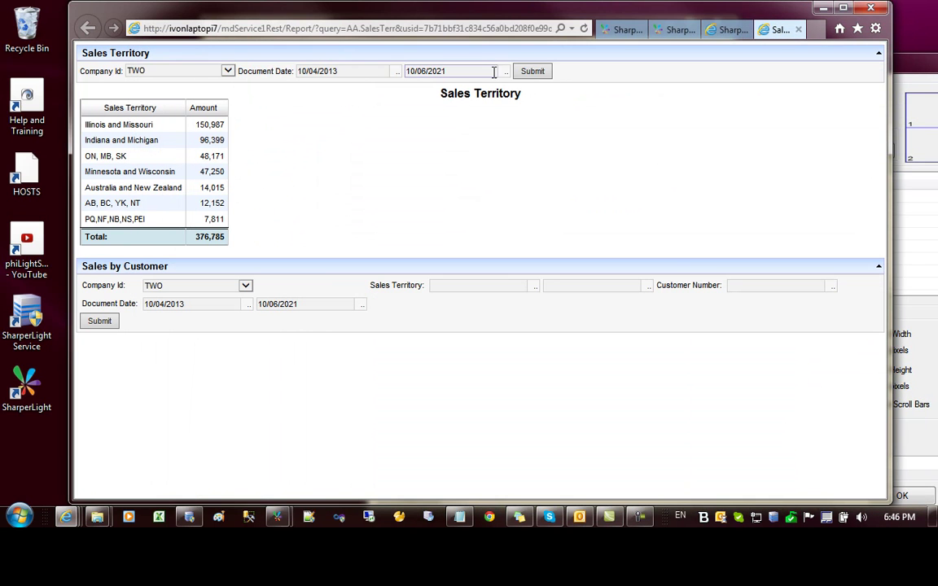
key("alt+Tab")
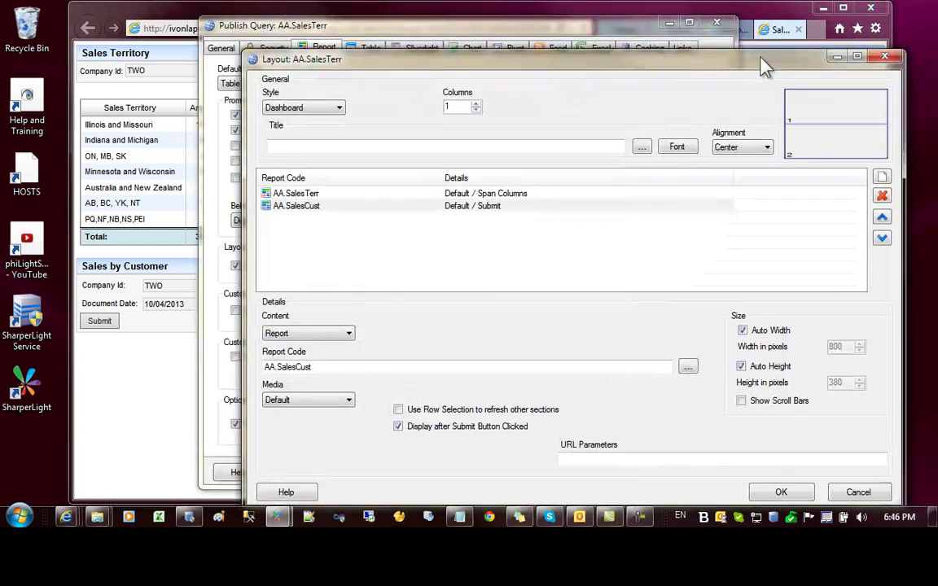
left_click(716, 478)
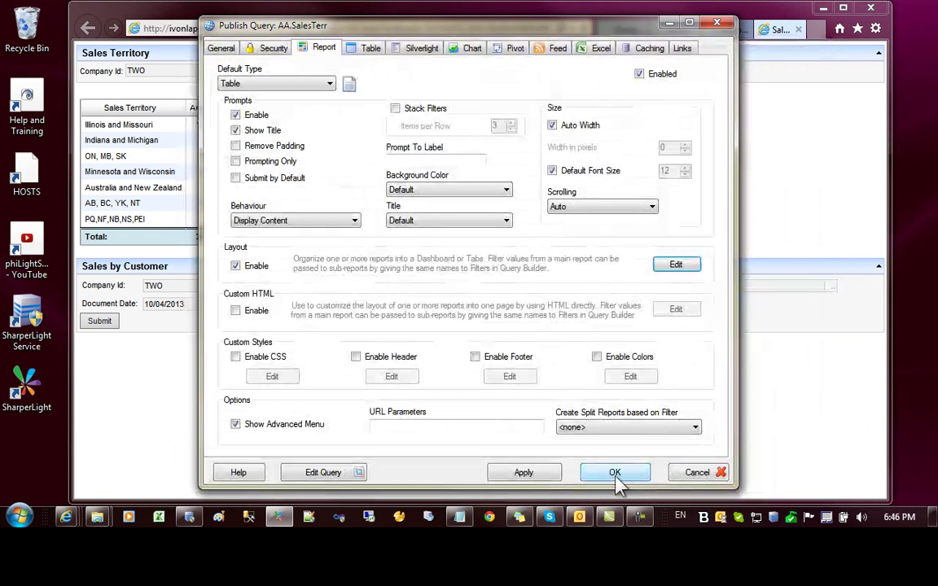
left_click(525, 473)
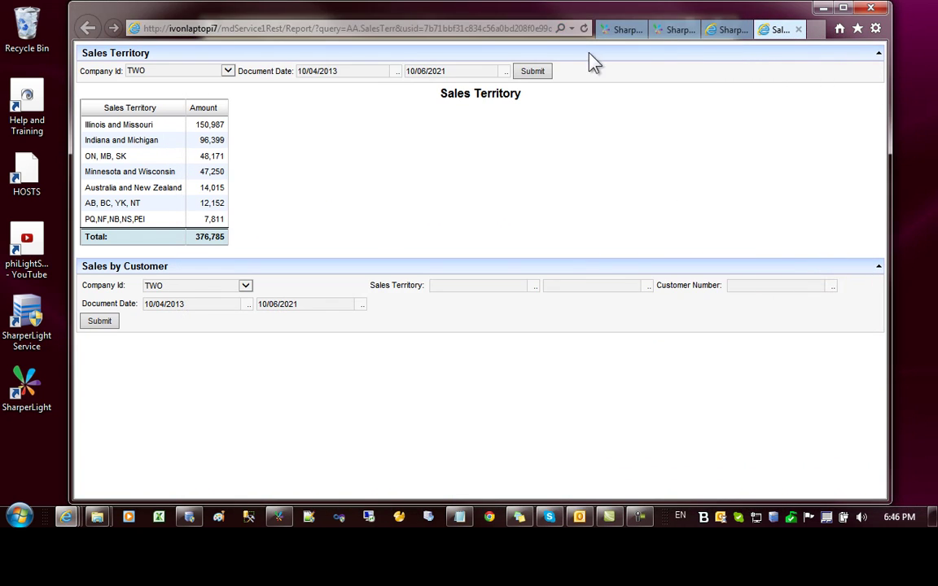
Reload and submit the dashboard, test several territory rows, then bring Publish Query back
left_click(583, 29)
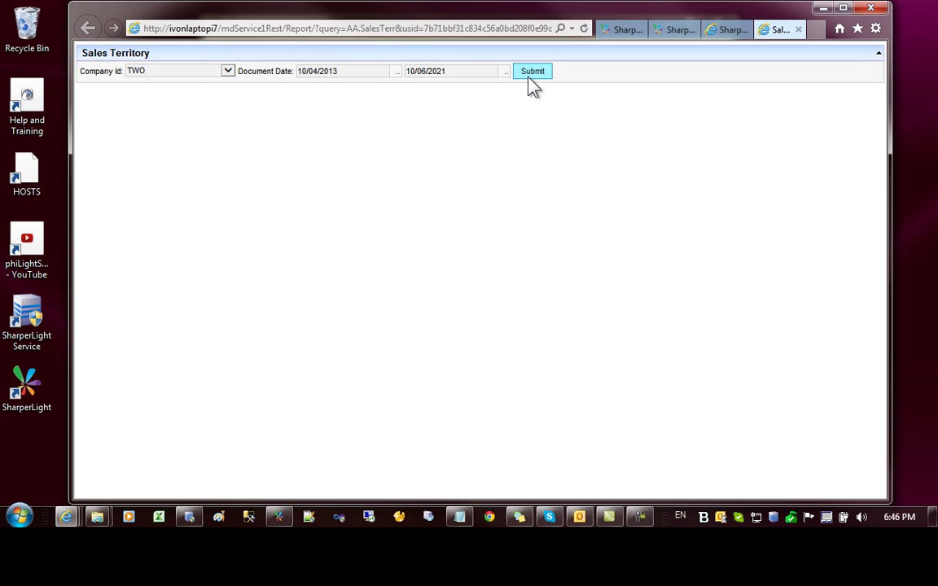
left_click(532, 75)
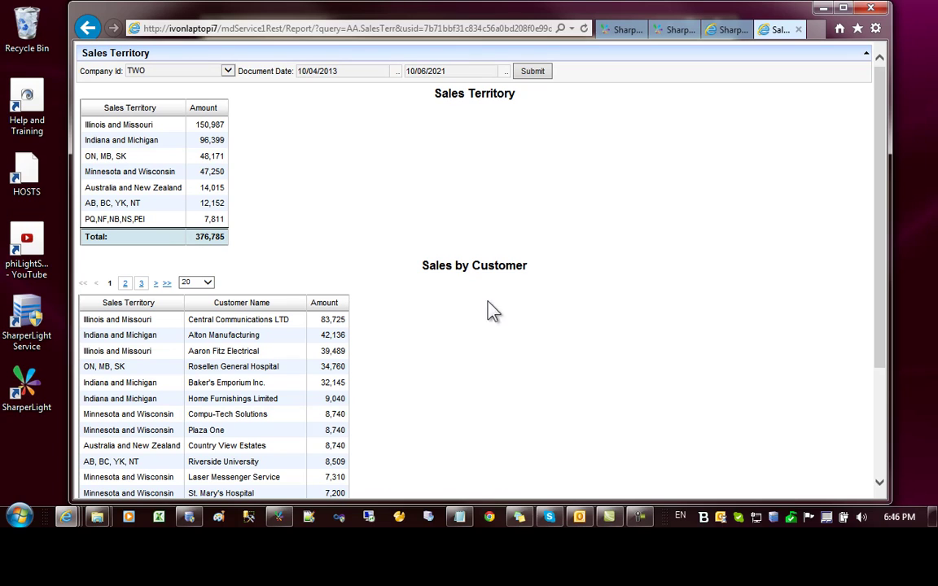
left_click(157, 156)
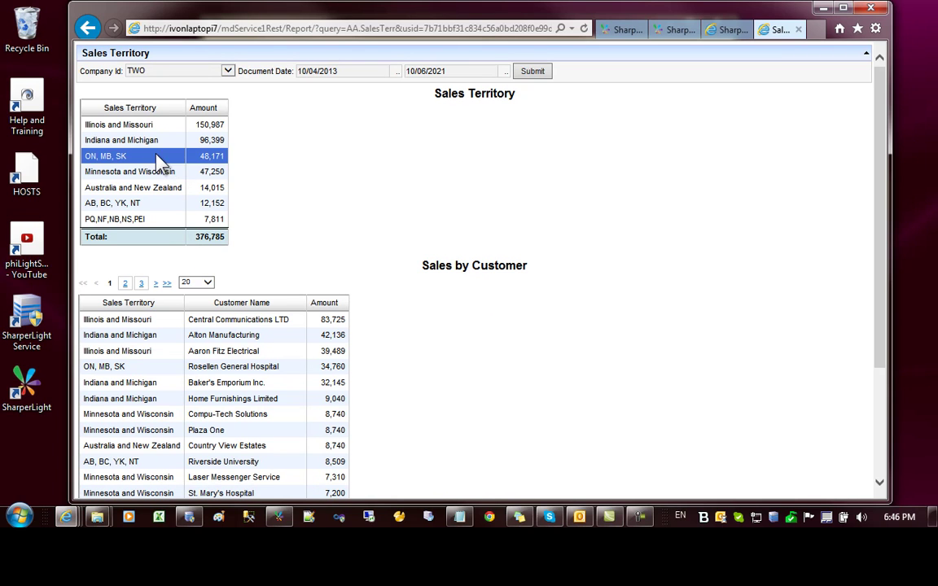
left_click(158, 172)
left_click(158, 192)
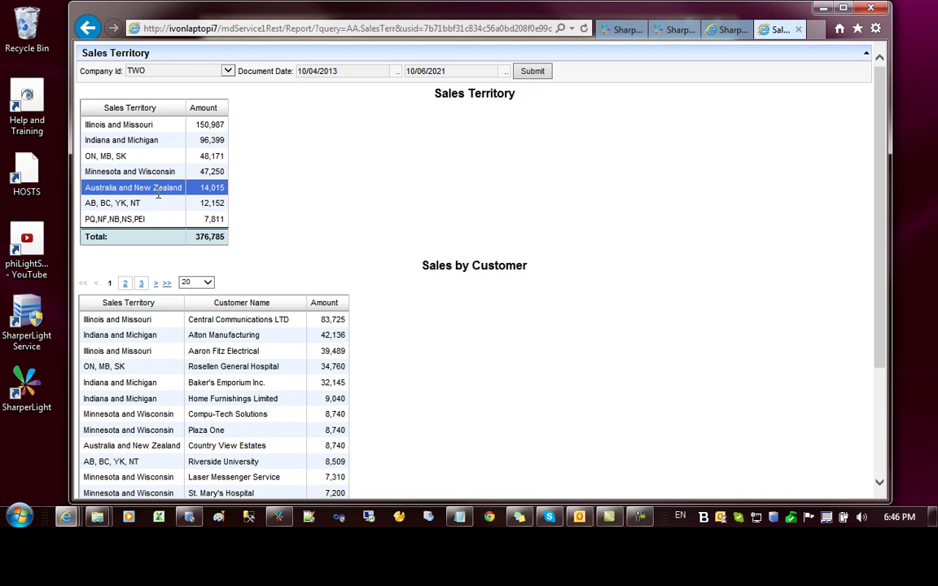
left_click(171, 155)
left_click(167, 142)
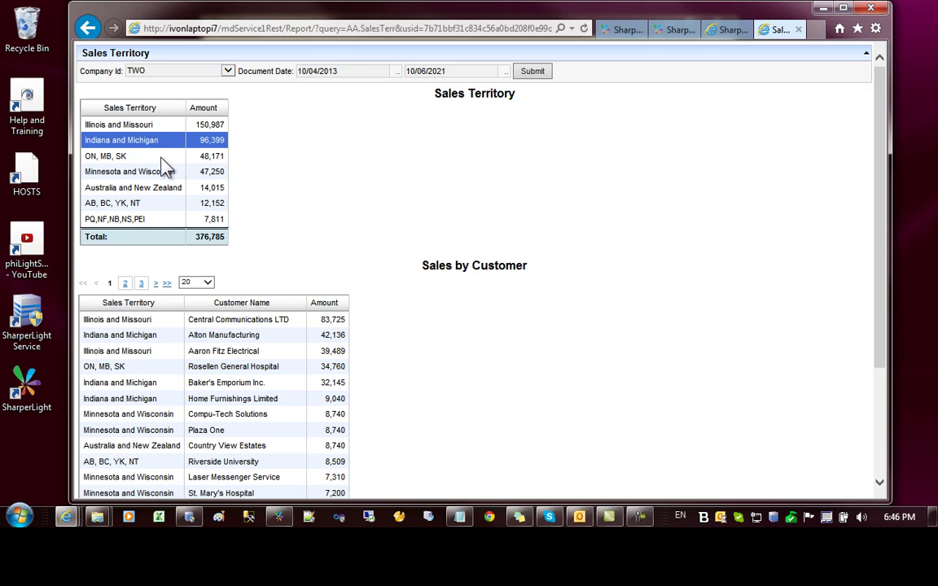
left_click(162, 155)
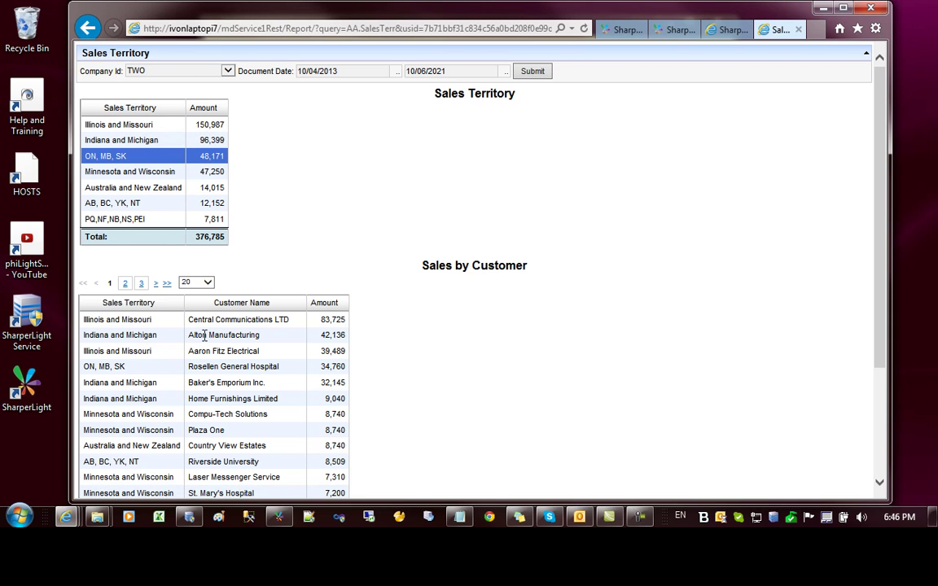
left_click(114, 337)
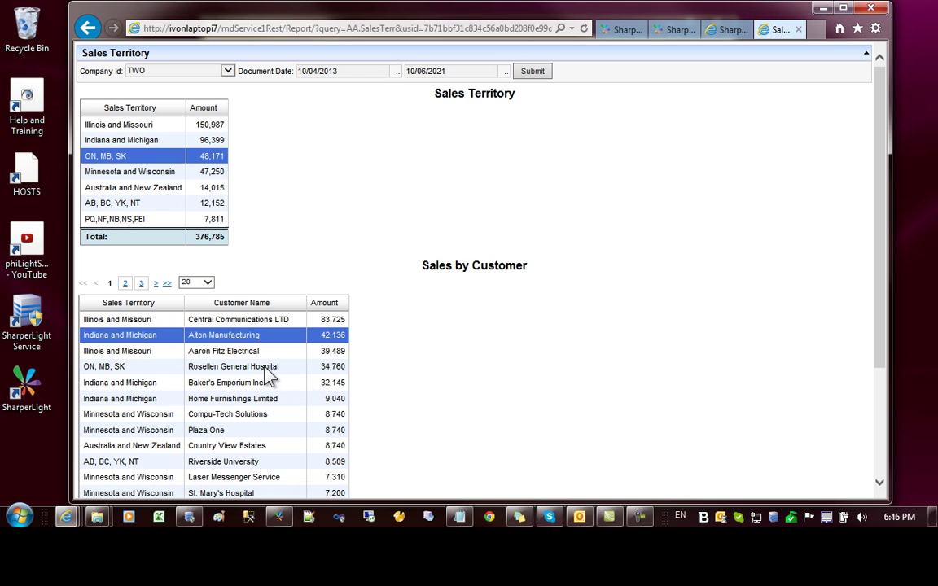
left_click(278, 517)
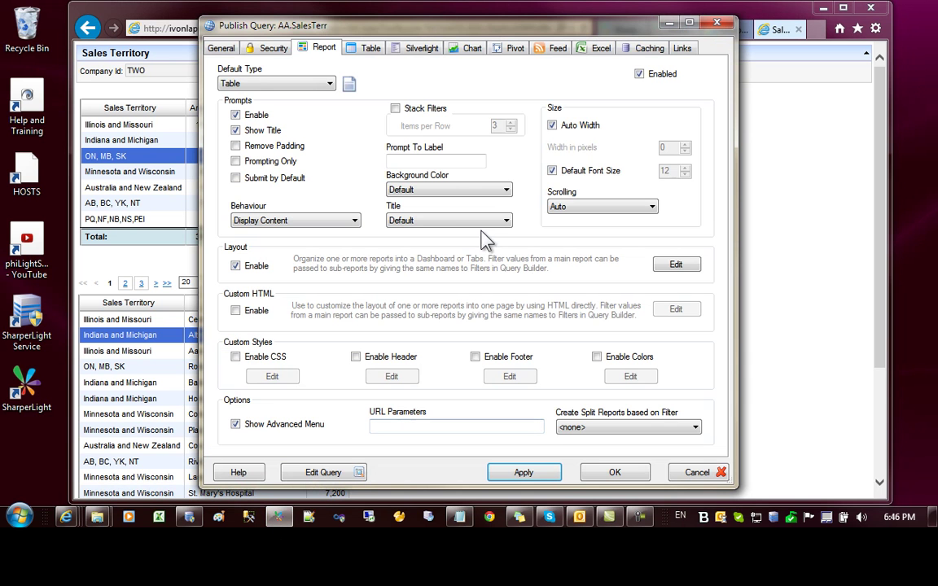
Turn on Use Row Selection to refresh other sections for AA.SalesTerr, then apply
left_click(676, 264)
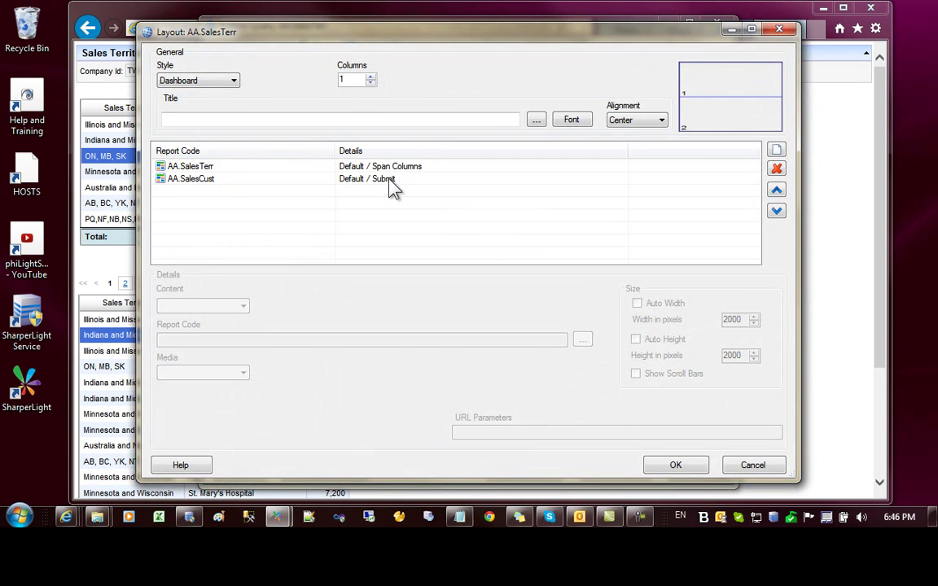
left_click(379, 169)
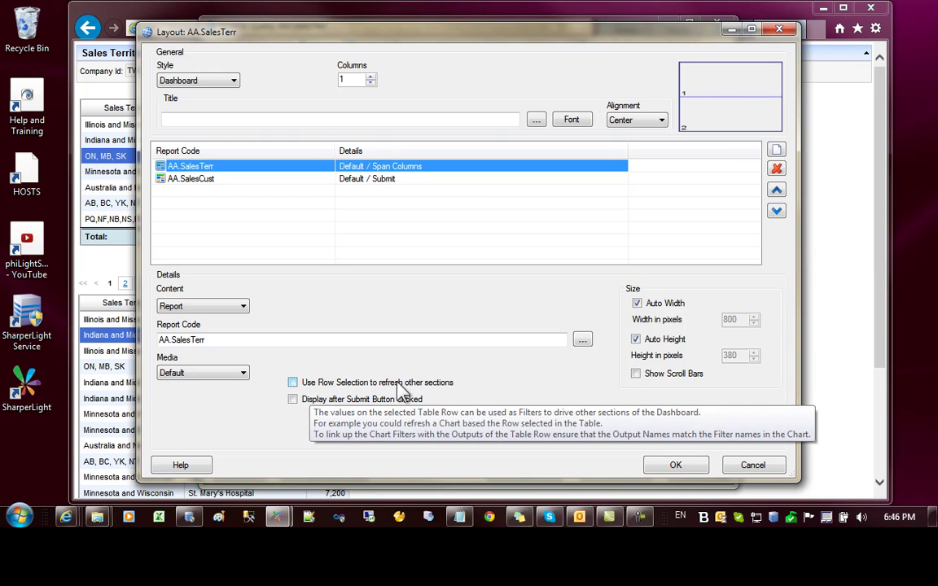
left_click(293, 382)
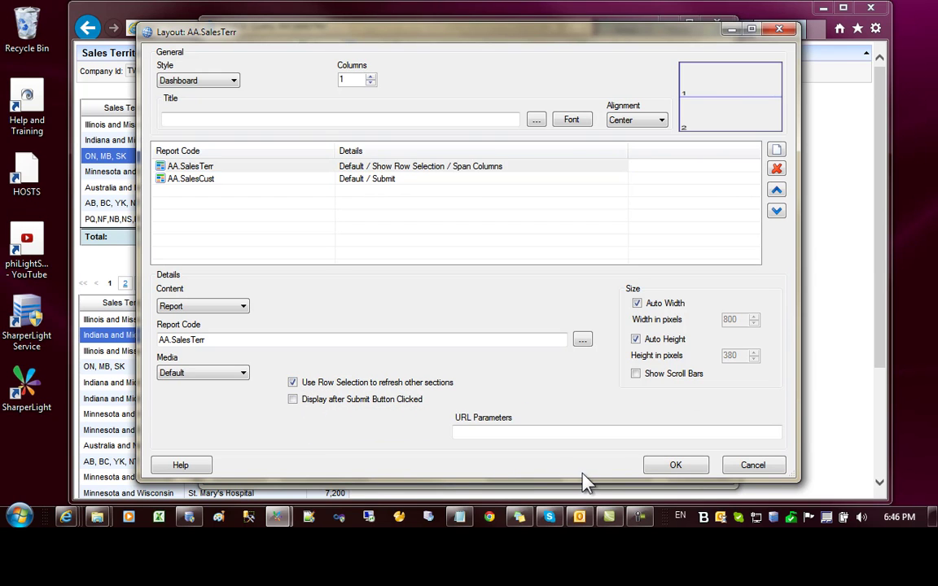
left_click(671, 469)
left_click(538, 474)
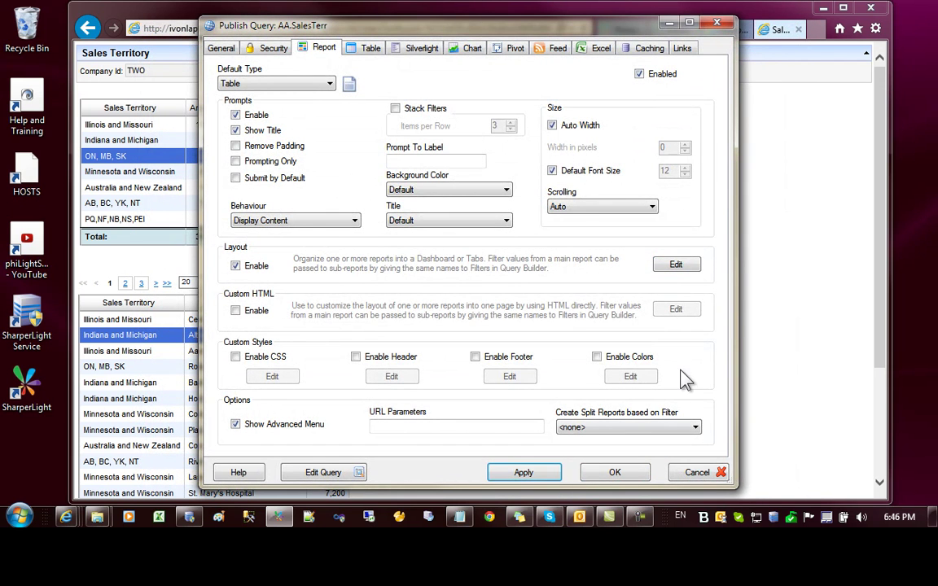
Reload and submit the dashboard, then filter customers to Illinois and Missouri, then Australia and New Zealand
left_click(584, 30)
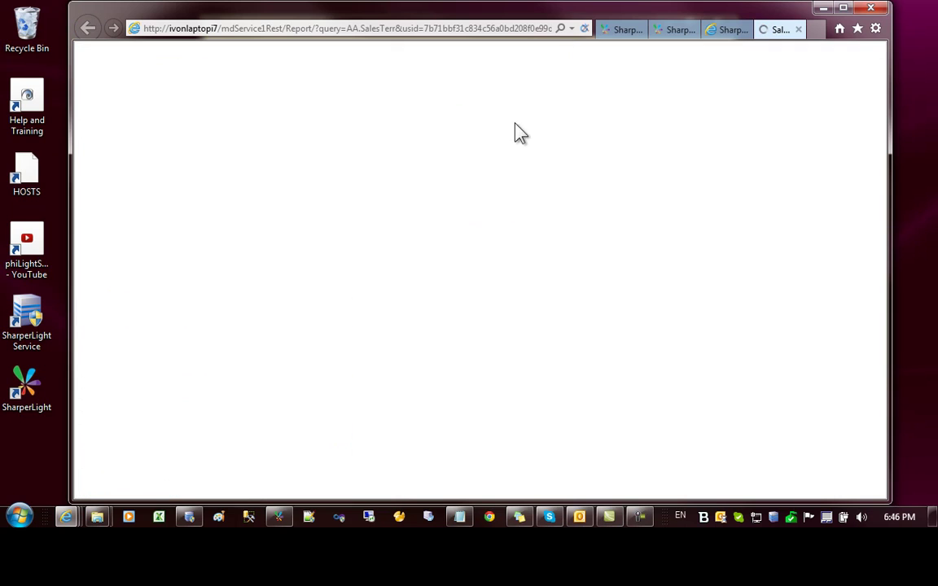
left_click(534, 76)
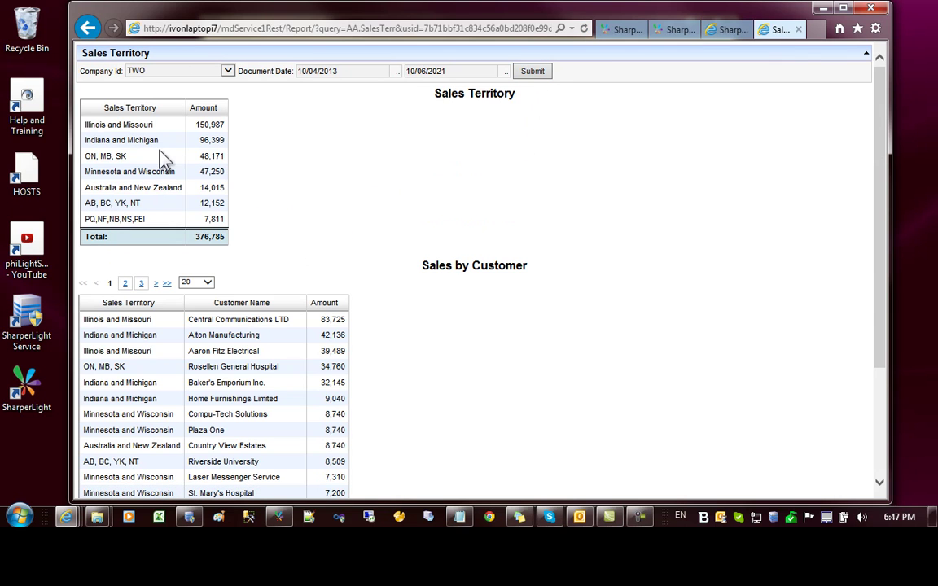
left_click(171, 127)
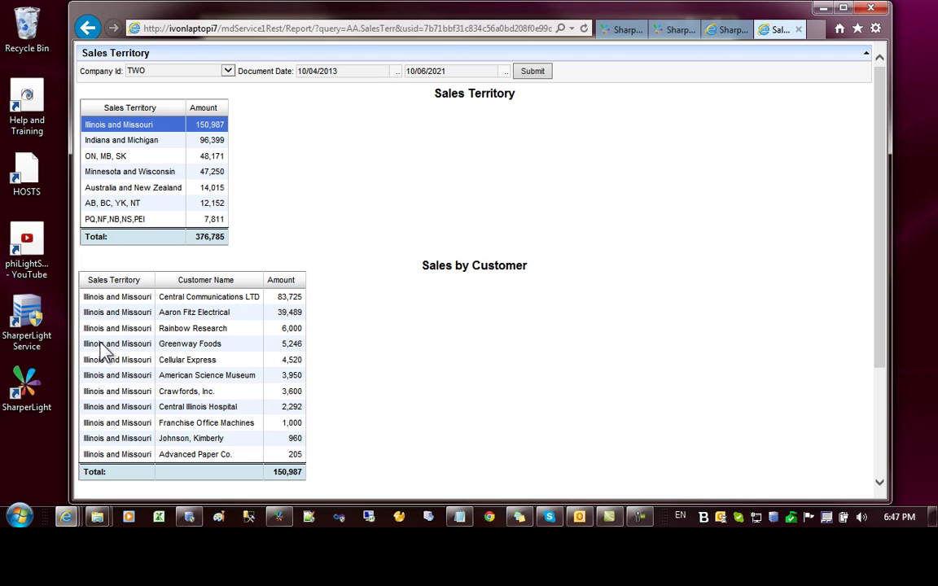
left_click(136, 187)
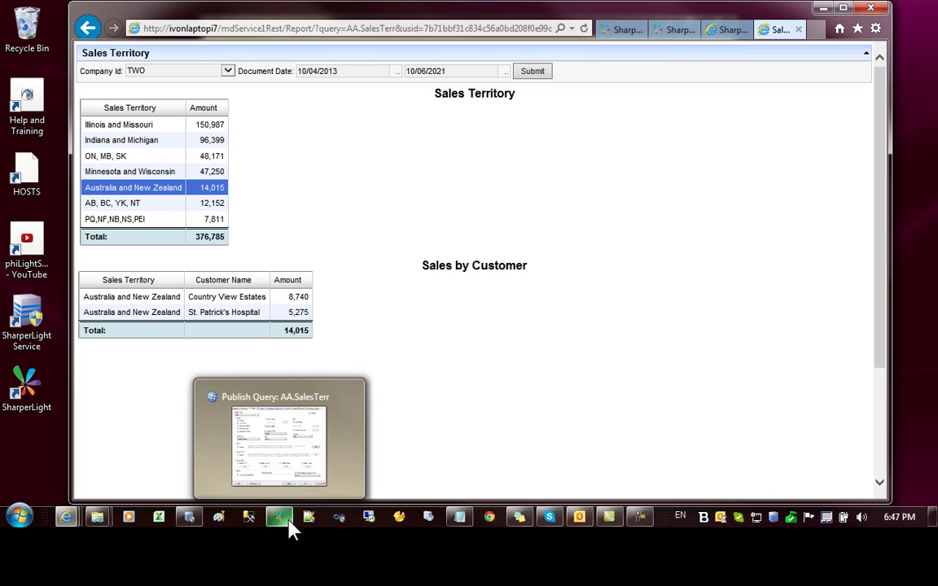
Close the SalesTerr publish settings and open the AA.SalesCust publish settings
left_click(322, 476)
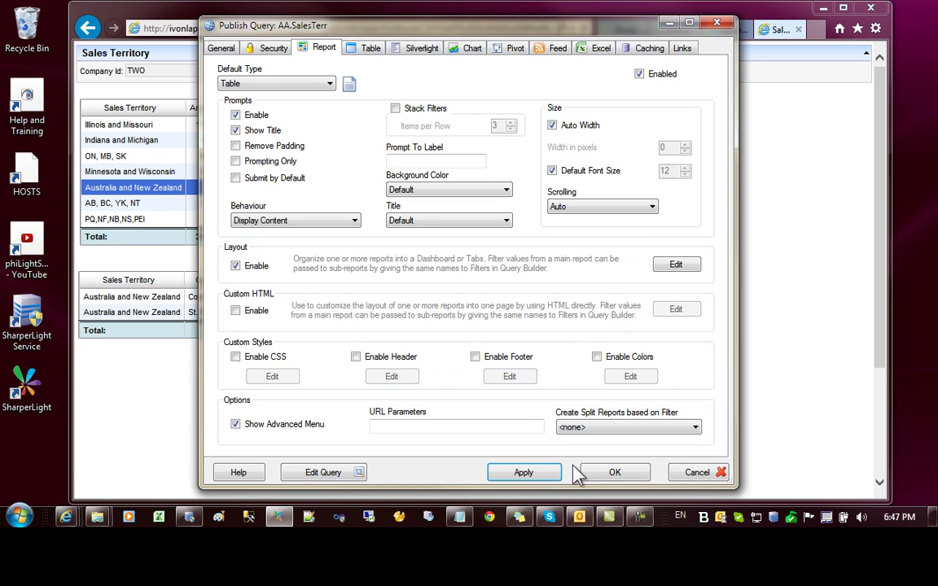
left_click(611, 474)
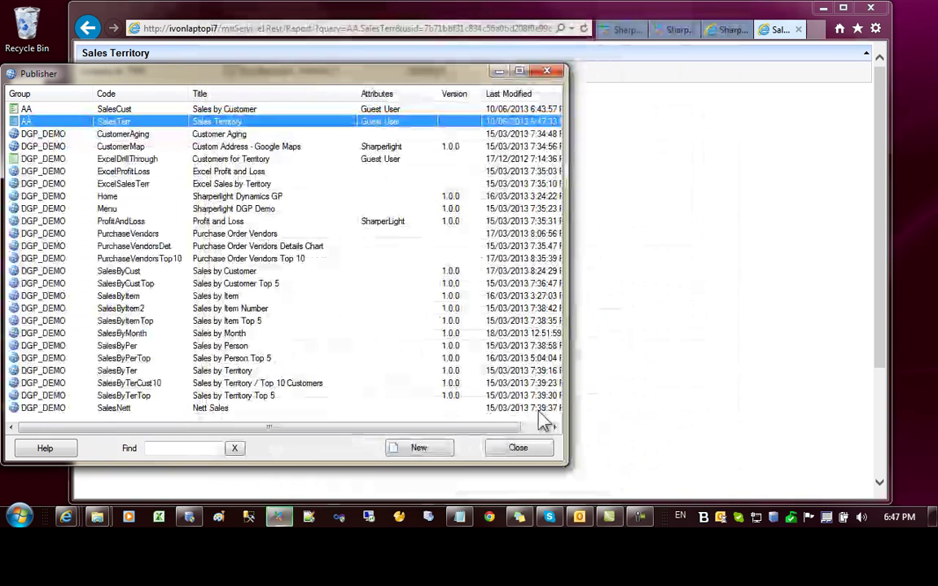
double_click(175, 110)
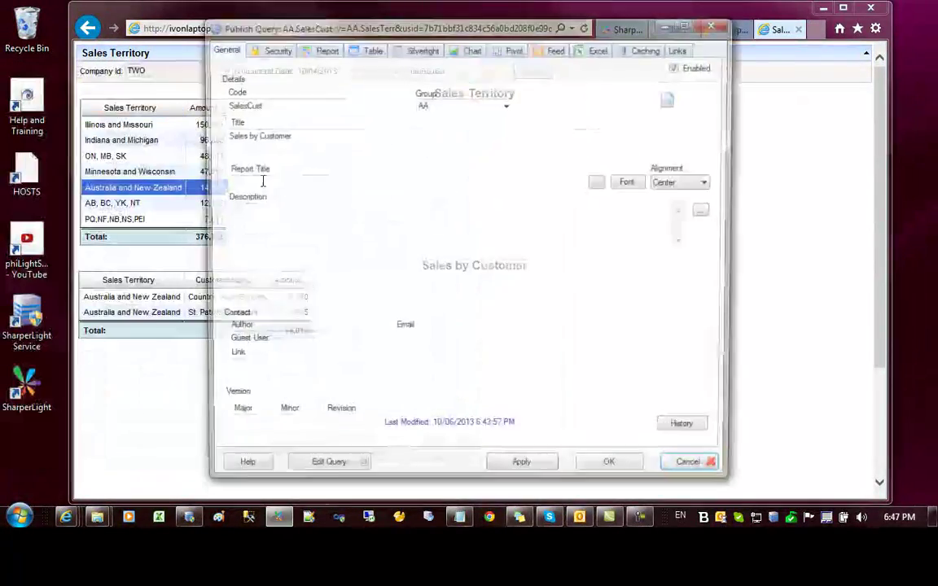
Hide the Sales Territory output in the SalesCust query, then save and apply
left_click(323, 473)
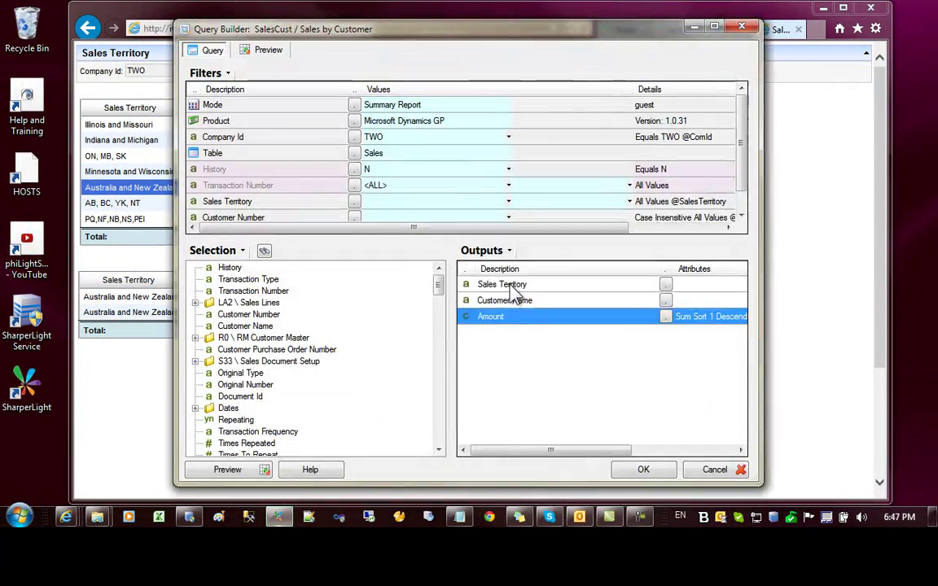
left_click(513, 287)
right_click(514, 287)
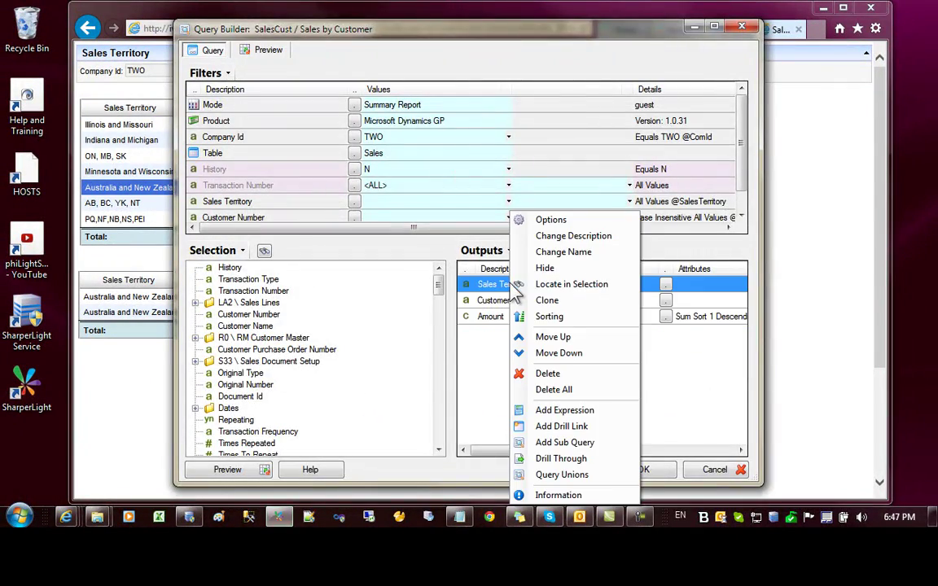
left_click(570, 269)
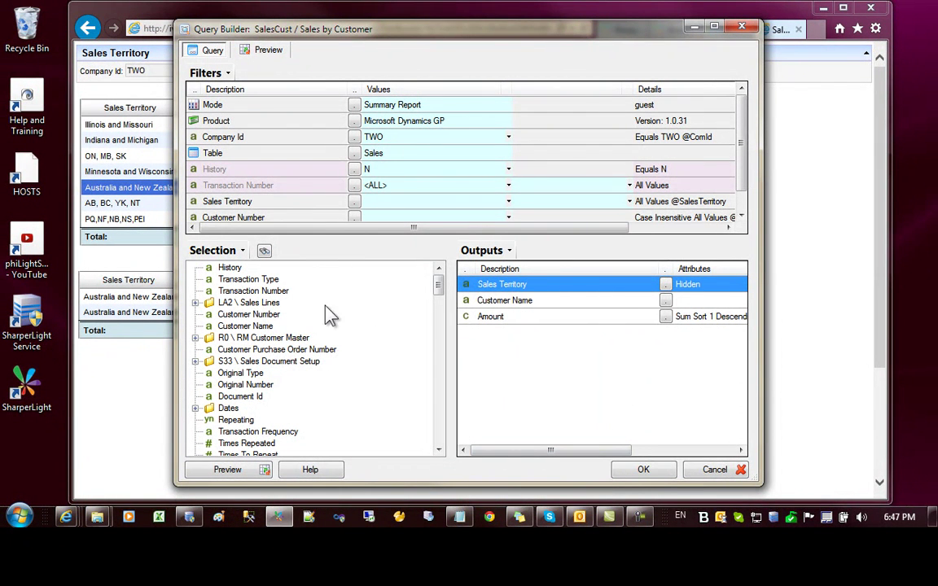
left_click(643, 471)
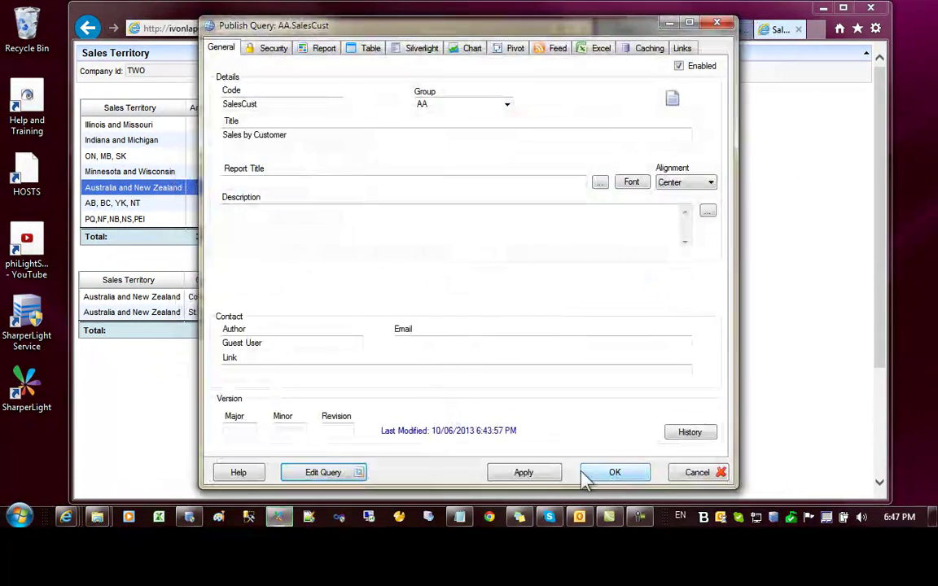
left_click(558, 473)
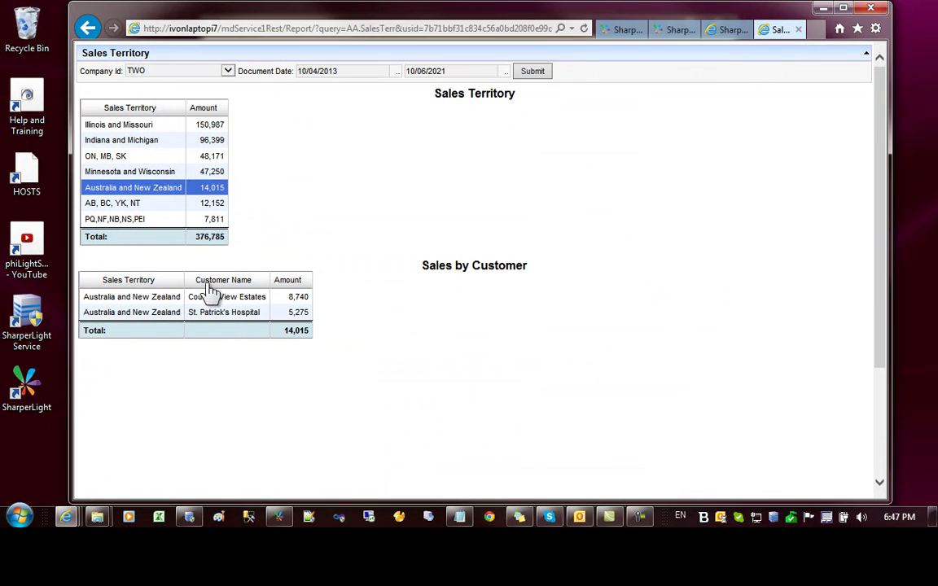
Filter Sales by Customer to ON, MB, SK, then to Minnesota and Wisconsin
left_click(154, 156)
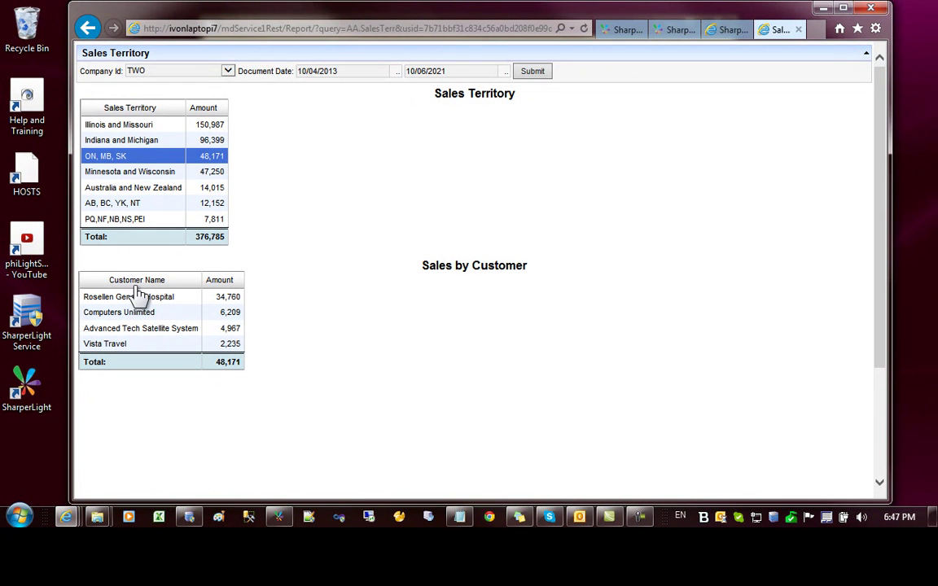
left_click(143, 174)
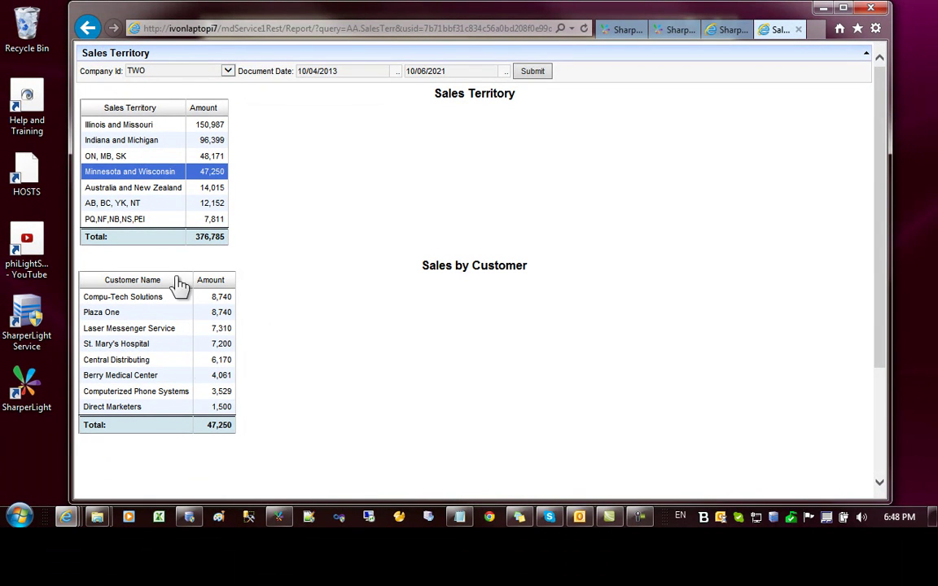
Close the SalesCust settings and open the AA.SalesTerr publish settings' Report tab
left_click(293, 517)
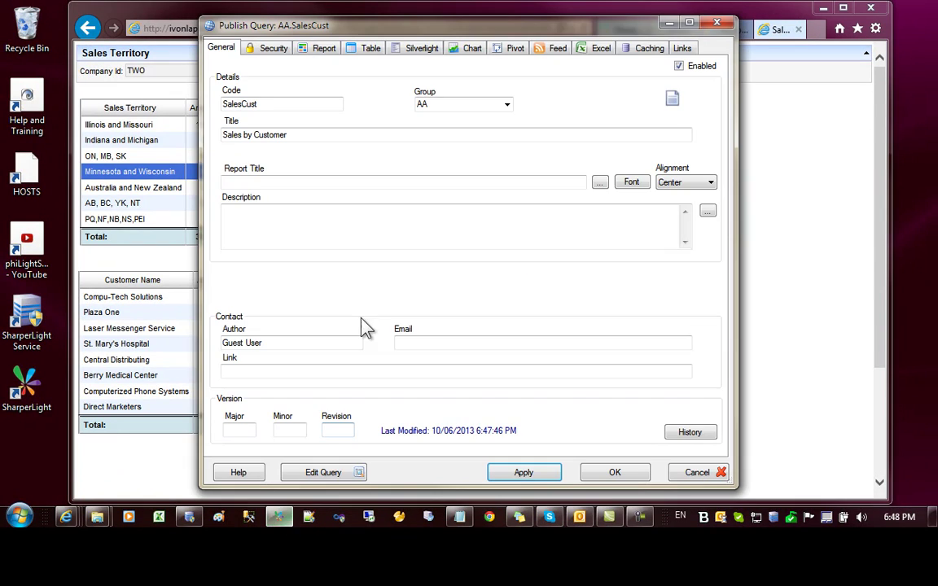
left_click(614, 472)
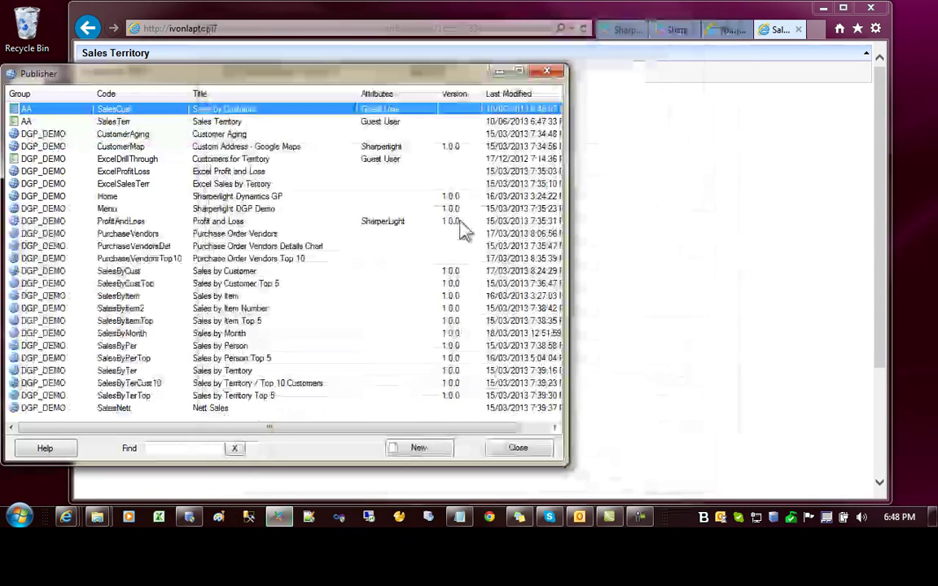
double_click(166, 112)
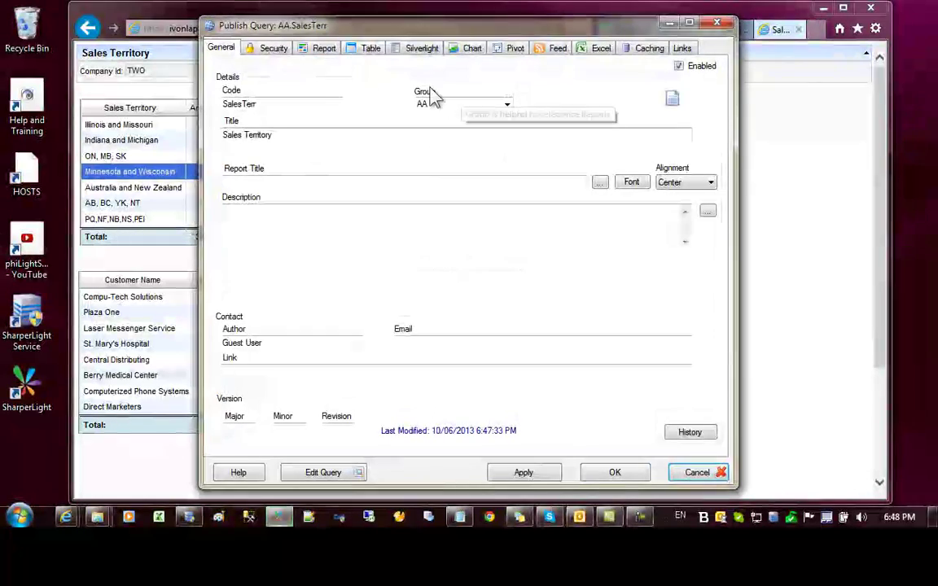
left_click(324, 50)
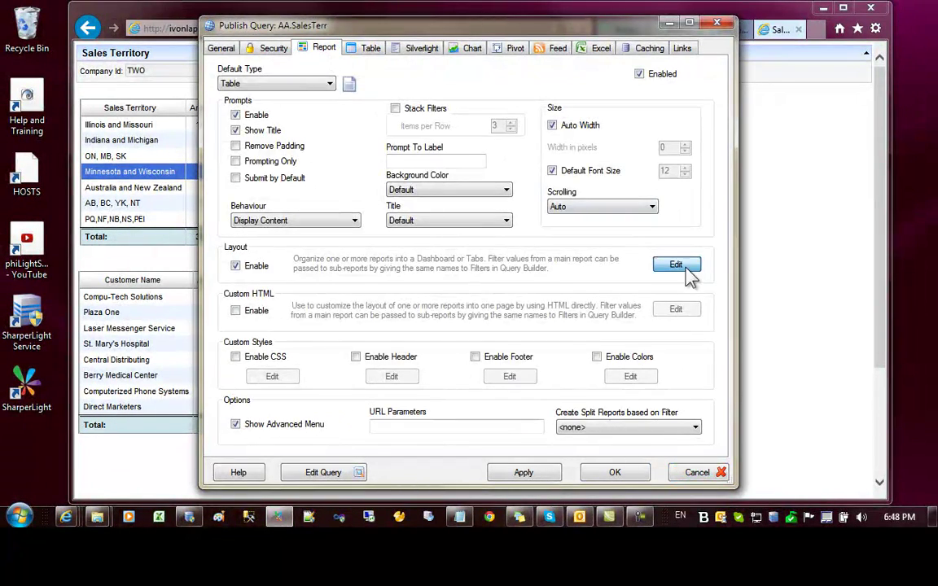
Set the AA.SalesCust section's Media to Chart, confirm the layout and apply
left_click(678, 265)
left_click(377, 181)
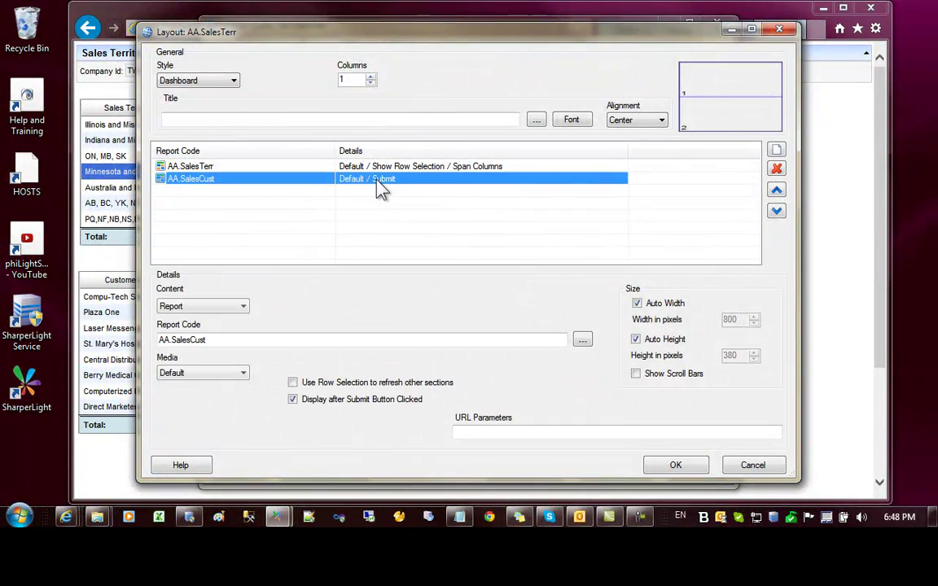
left_click(212, 374)
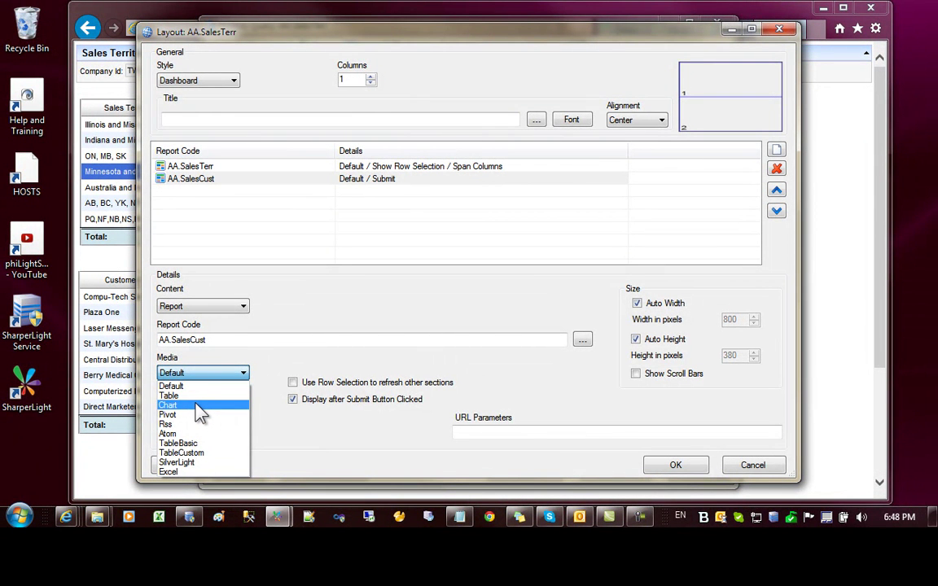
left_click(200, 407)
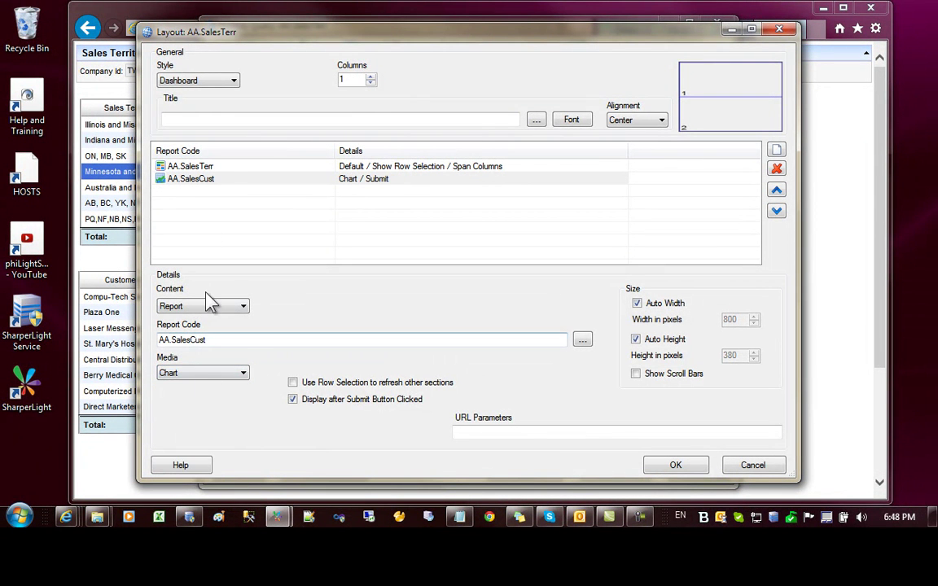
left_click(236, 181)
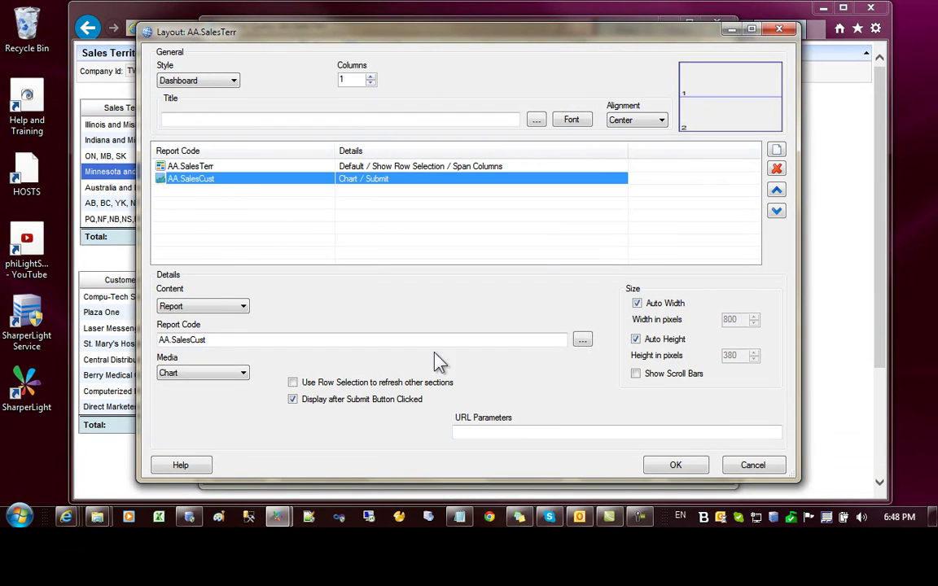
left_click(671, 469)
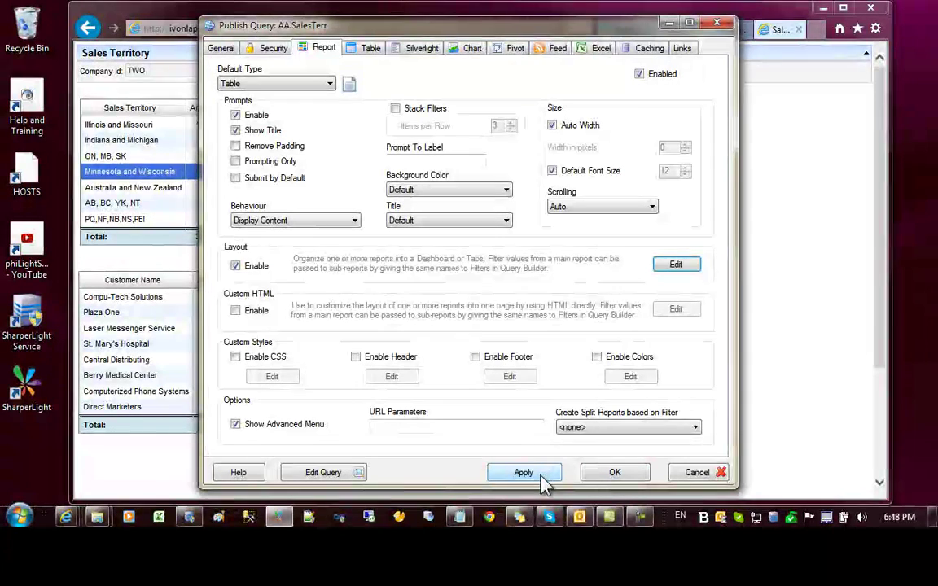
key("Return")
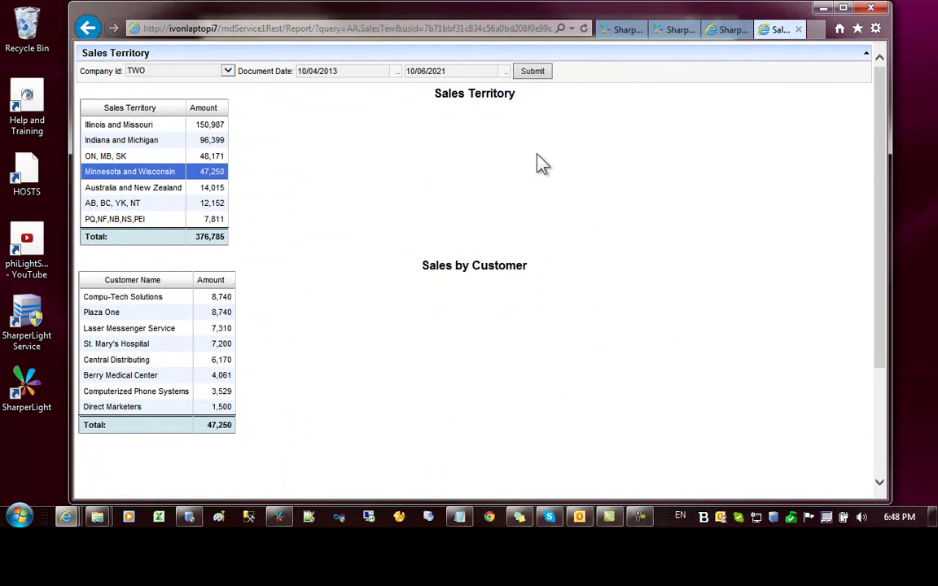
Reload and submit the dashboard, then filter the customer chart to Indiana and Michigan
left_click(584, 28)
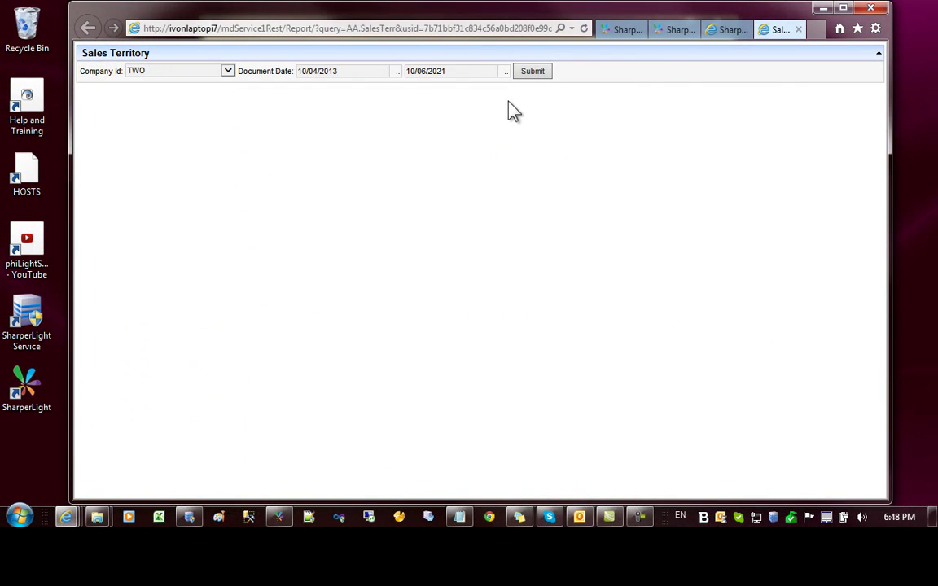
left_click(532, 72)
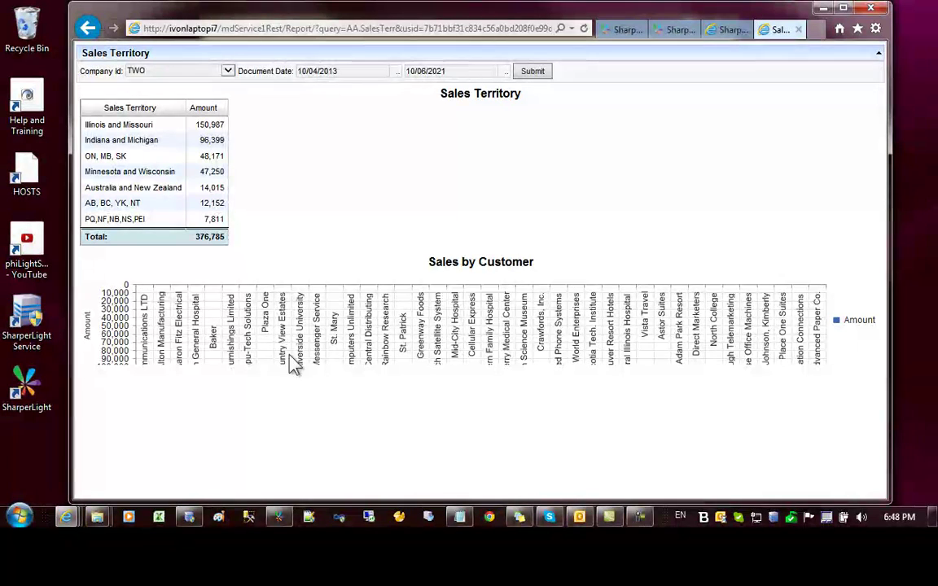
left_click(146, 145)
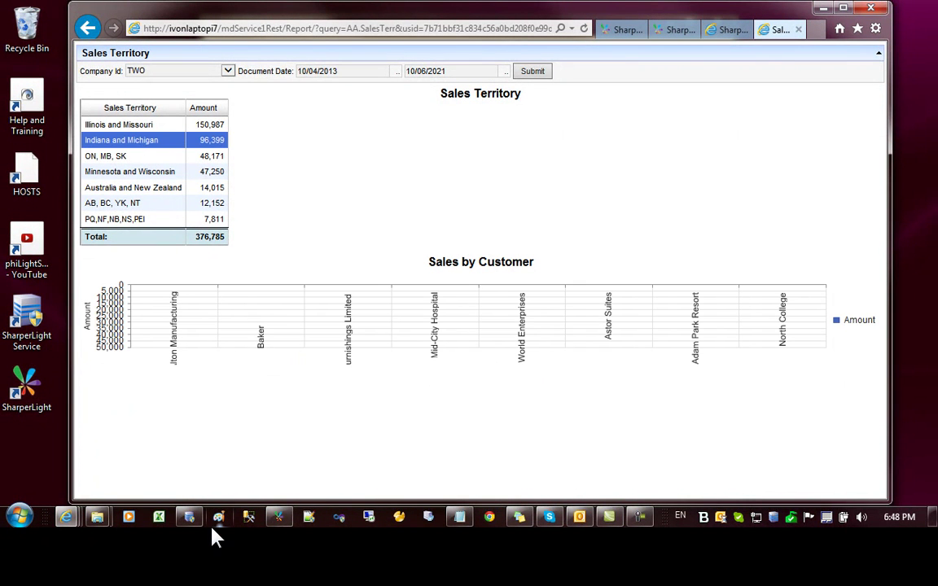
Turn off Auto Height on AA.SalesCust, set a 400-pixel height, apply, then pick Minnesota and Wisconsin
left_click(275, 518)
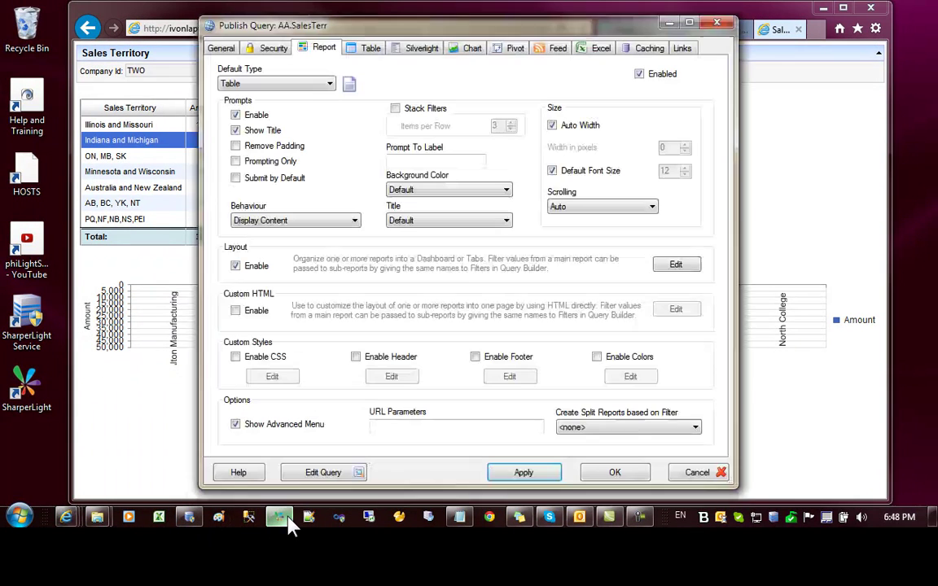
left_click(676, 264)
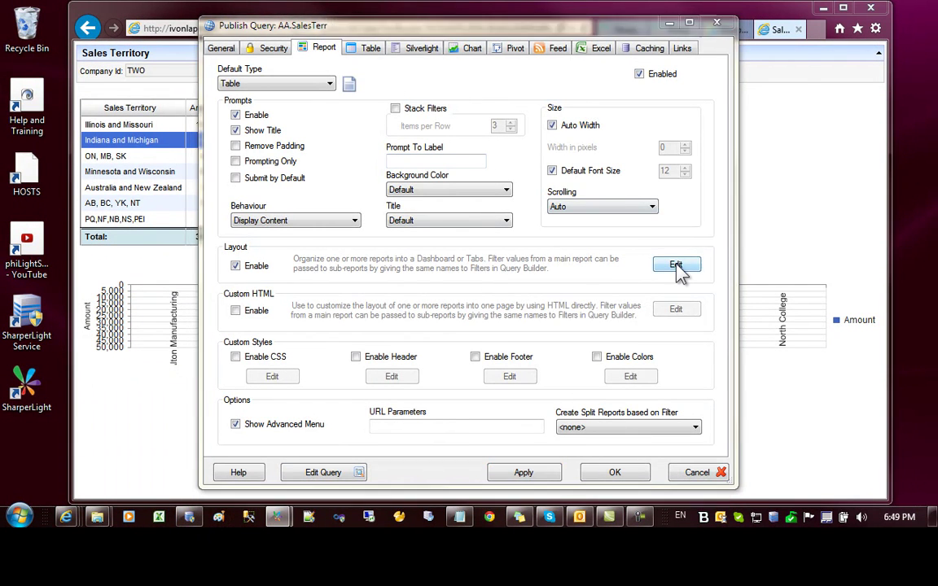
left_click(398, 180)
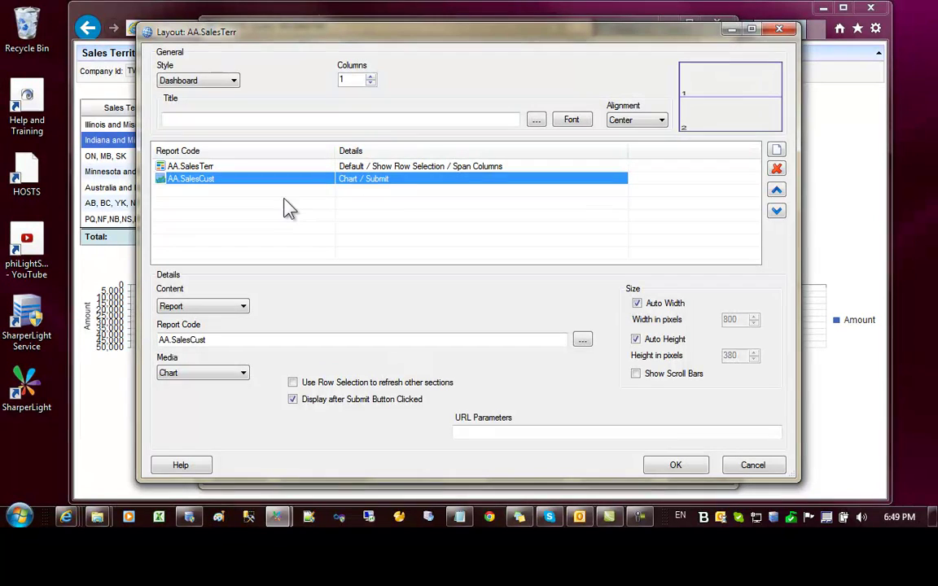
left_click(636, 339)
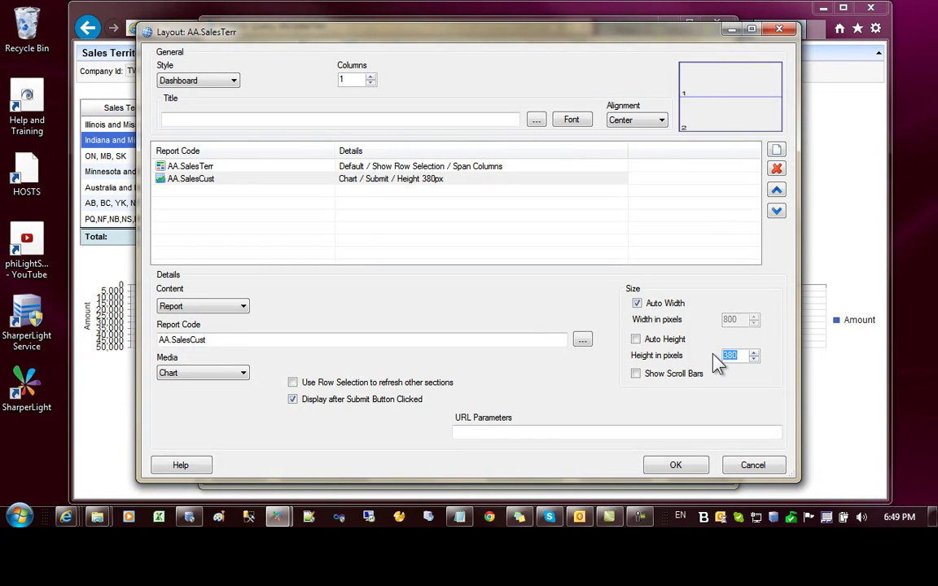
type("400")
left_click(686, 467)
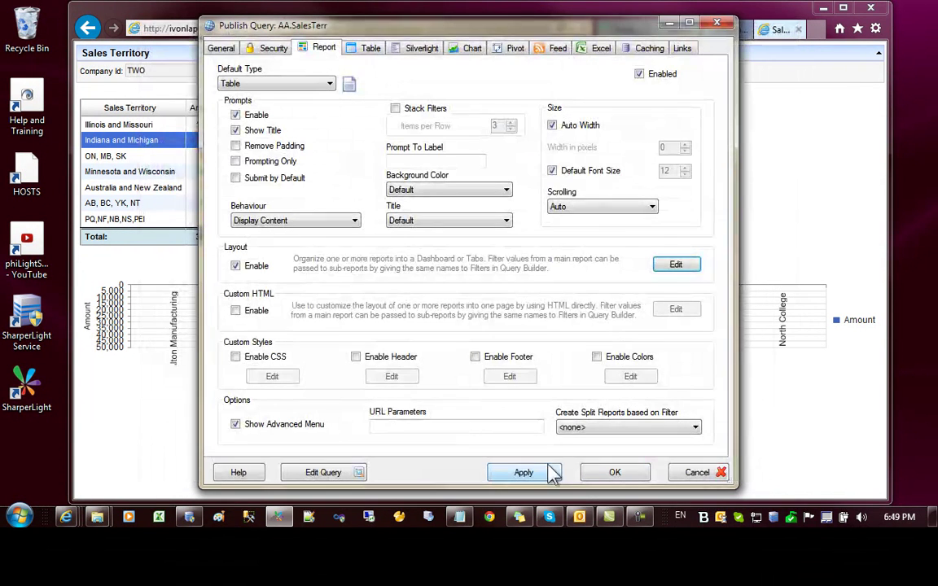
left_click(615, 472)
left_click(196, 173)
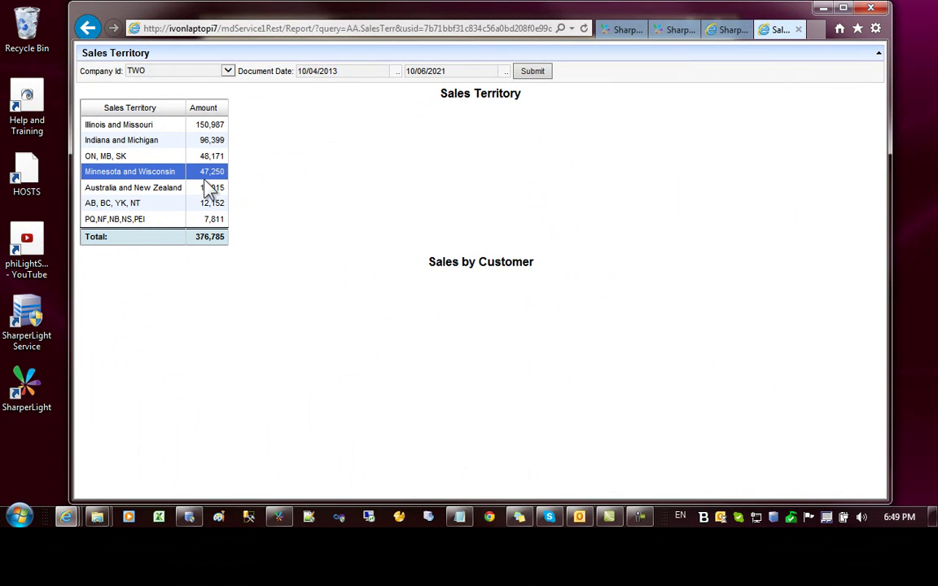
Rerun the report and test the customer chart with ON, MB, SK and Illinois and Missouri
left_click(583, 30)
left_click(533, 72)
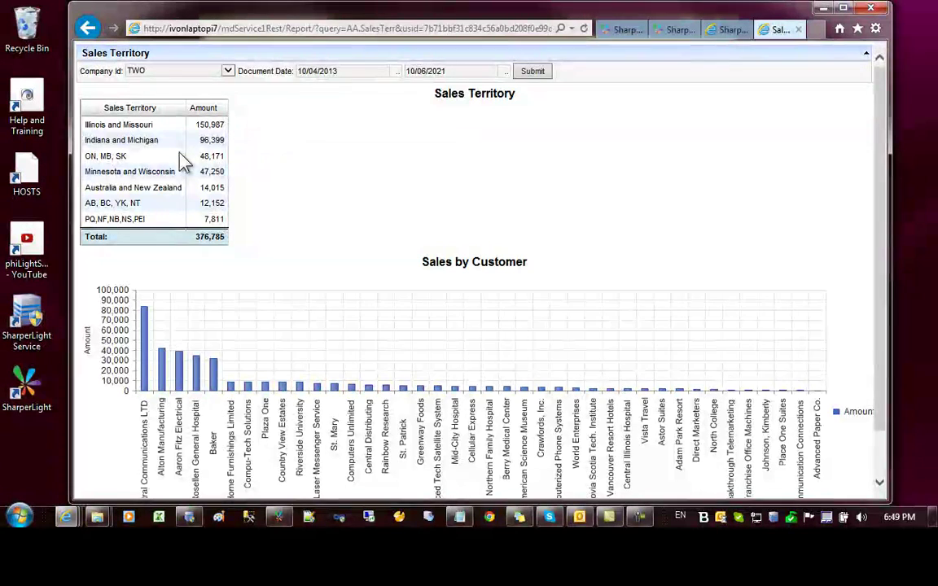
left_click(181, 157)
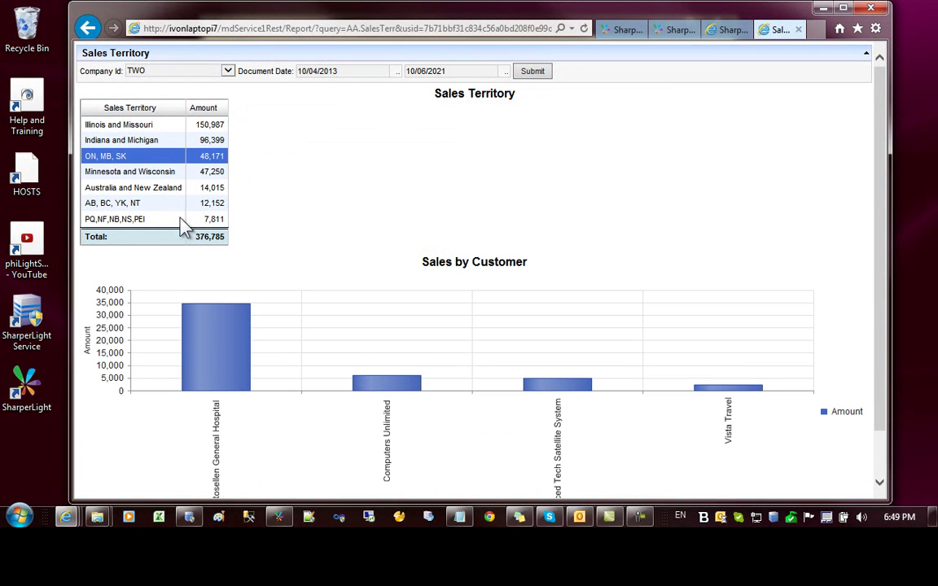
left_click(114, 125)
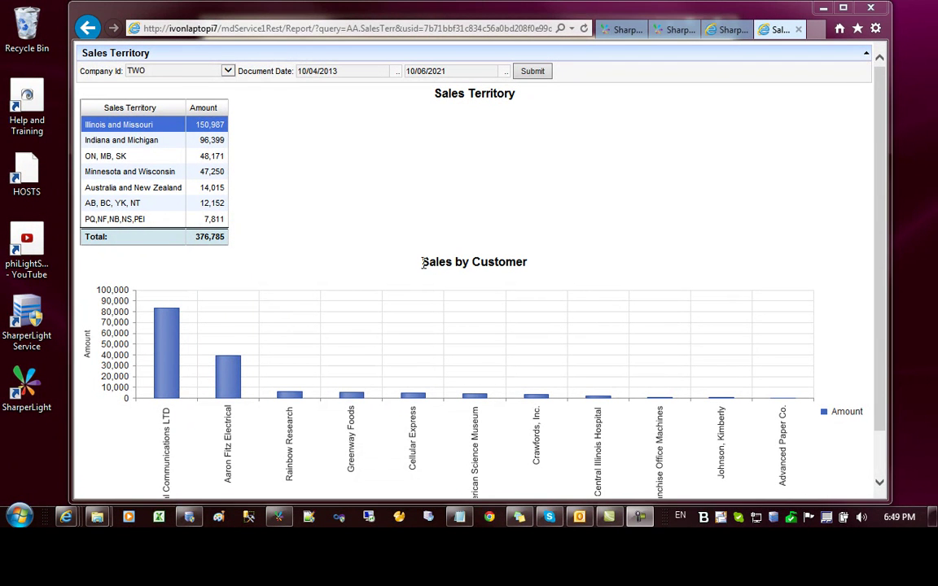
left_click_drag(422, 263, 511, 271)
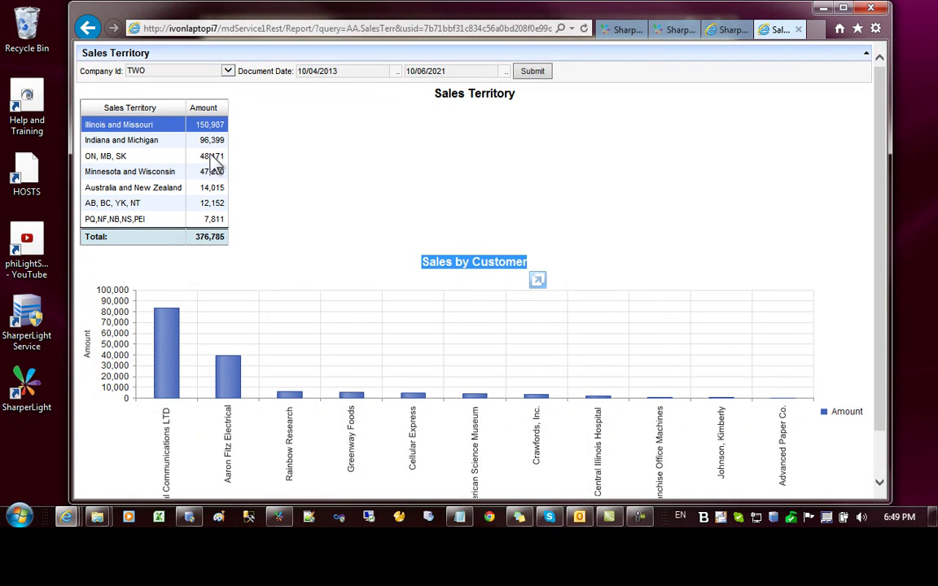
left_click(168, 155)
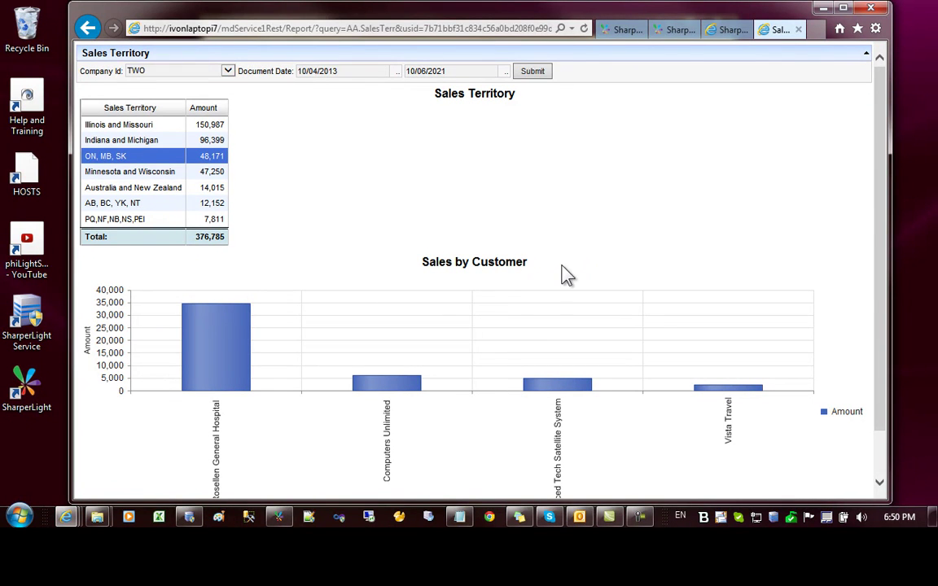
left_click(278, 516)
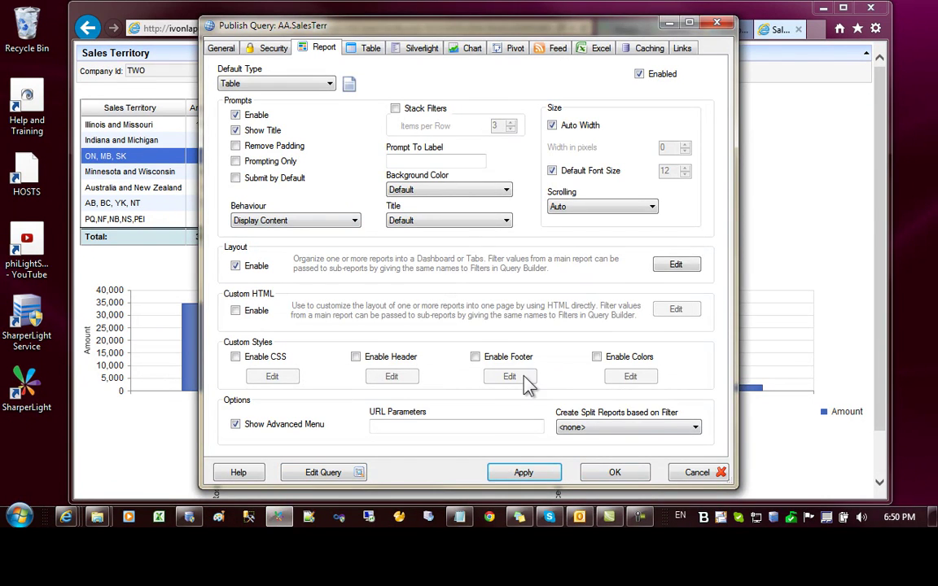
Open the SalesCust publish settings and copy 'Sales by Customer' into the Report Title
left_click(615, 472)
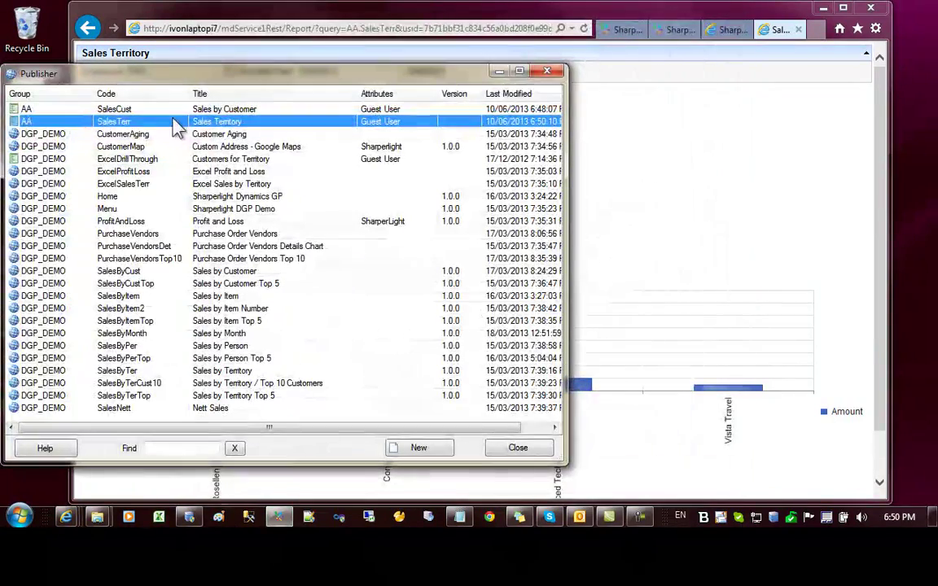
left_click(174, 109)
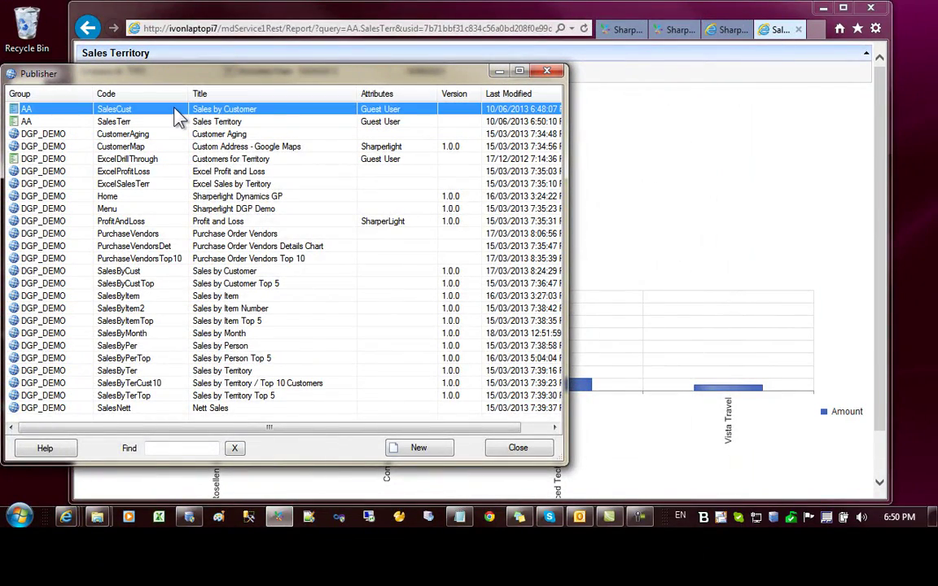
double_click(174, 109)
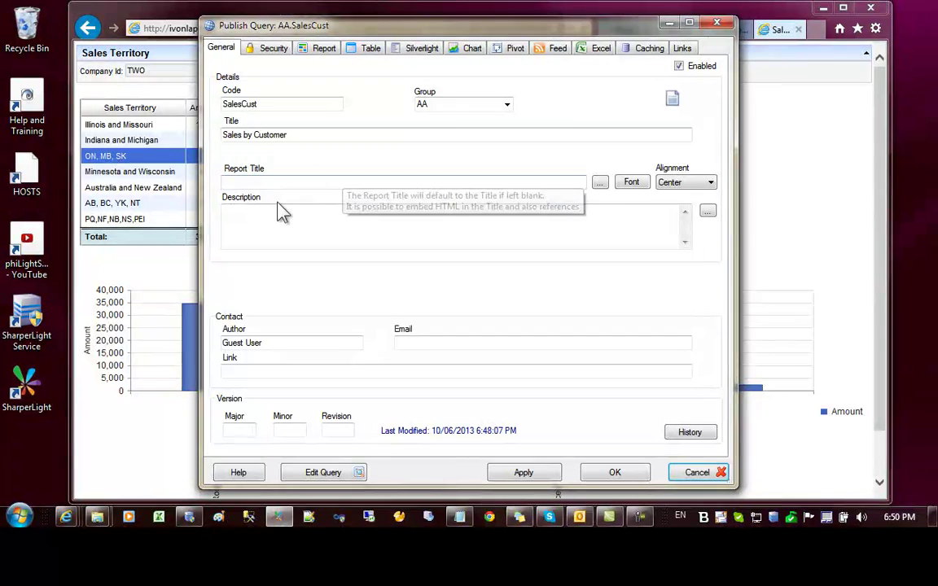
left_click(285, 183)
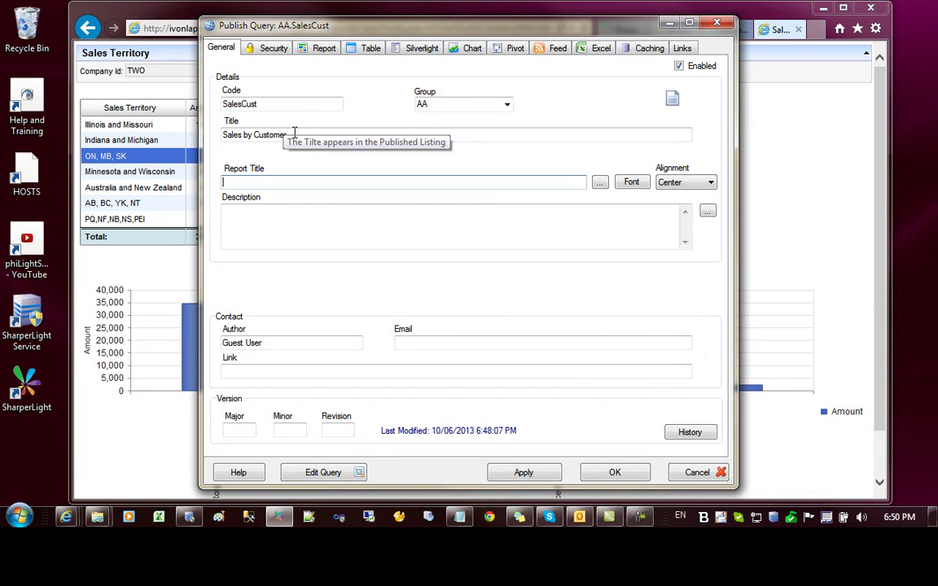
left_click_drag(297, 134, 194, 128)
key("ctrl+c")
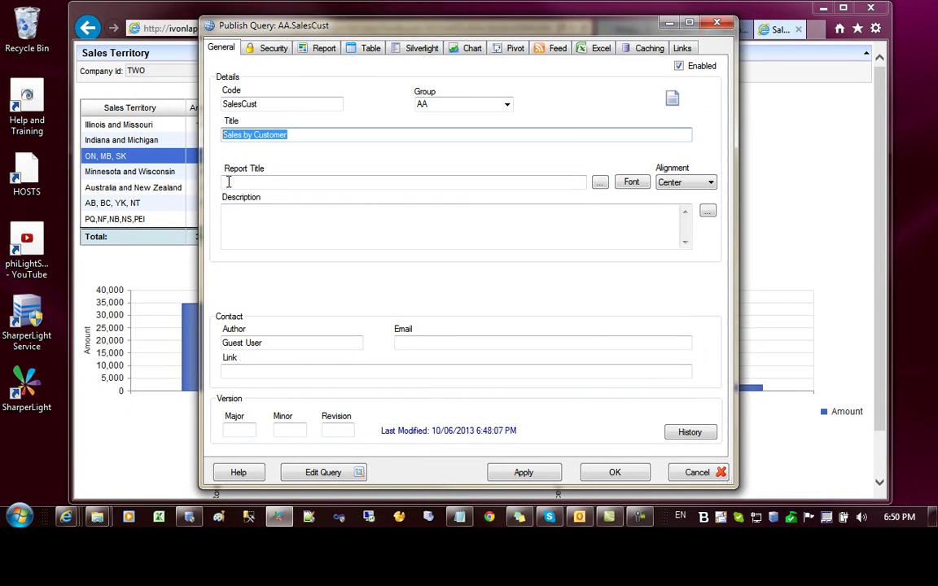
left_click(248, 181)
key("ctrl+v")
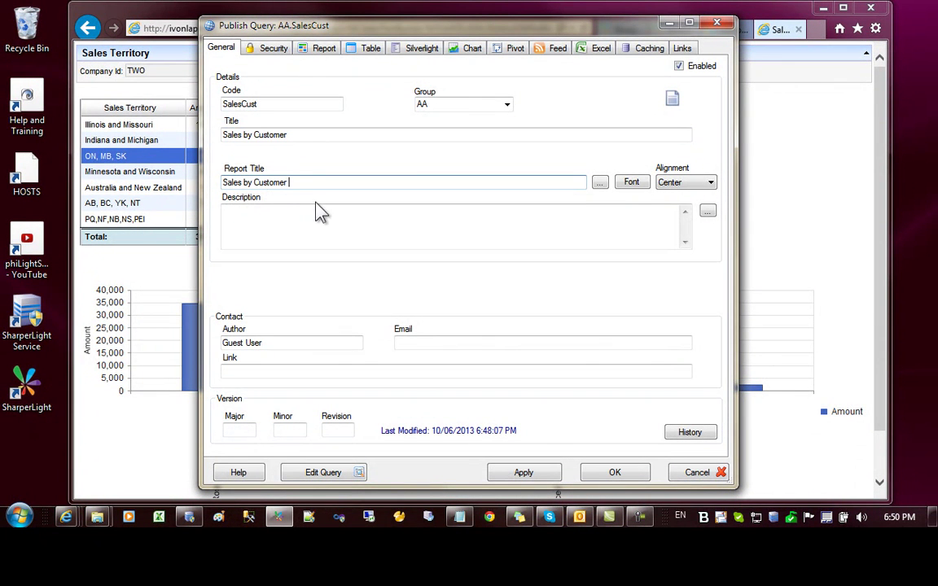
left_click(601, 183)
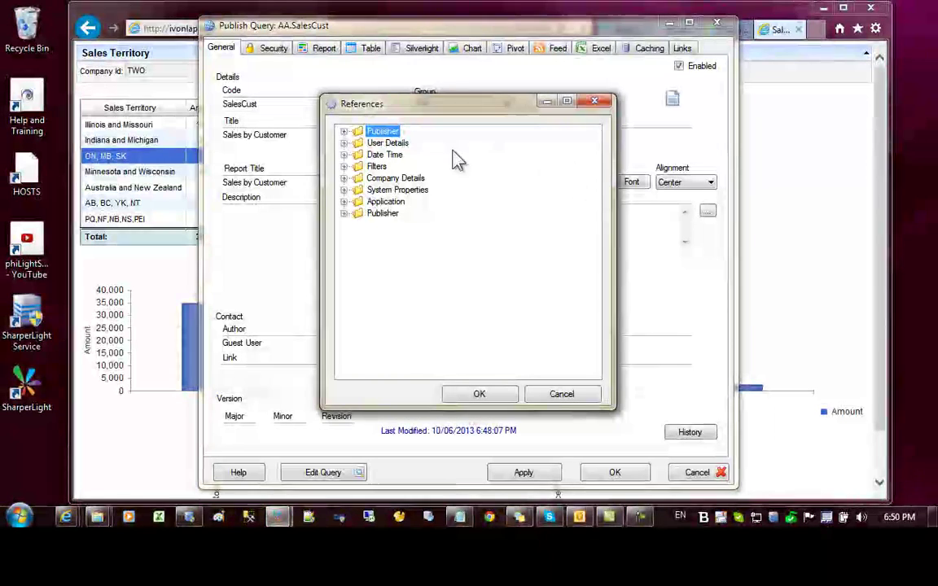
left_click_drag(351, 98, 447, 110)
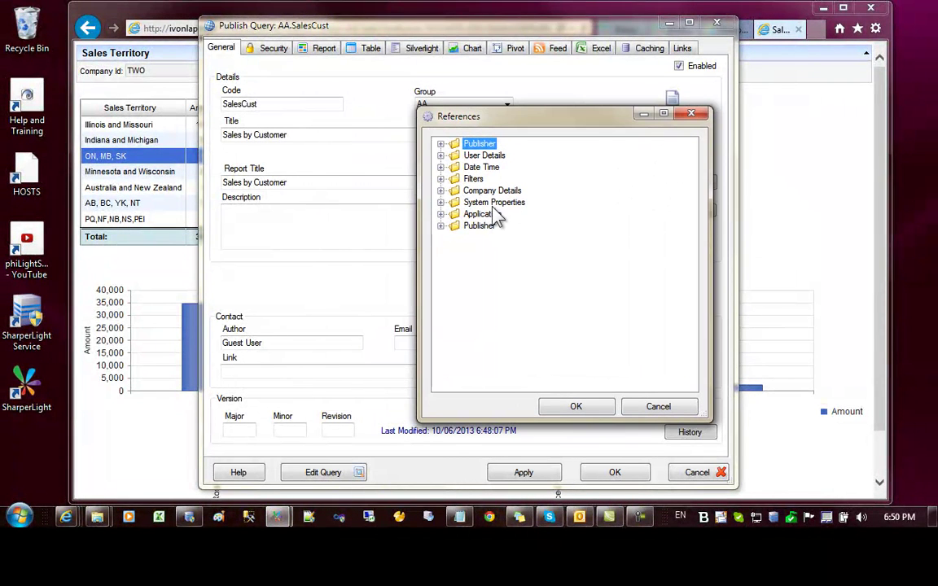
left_click(441, 180)
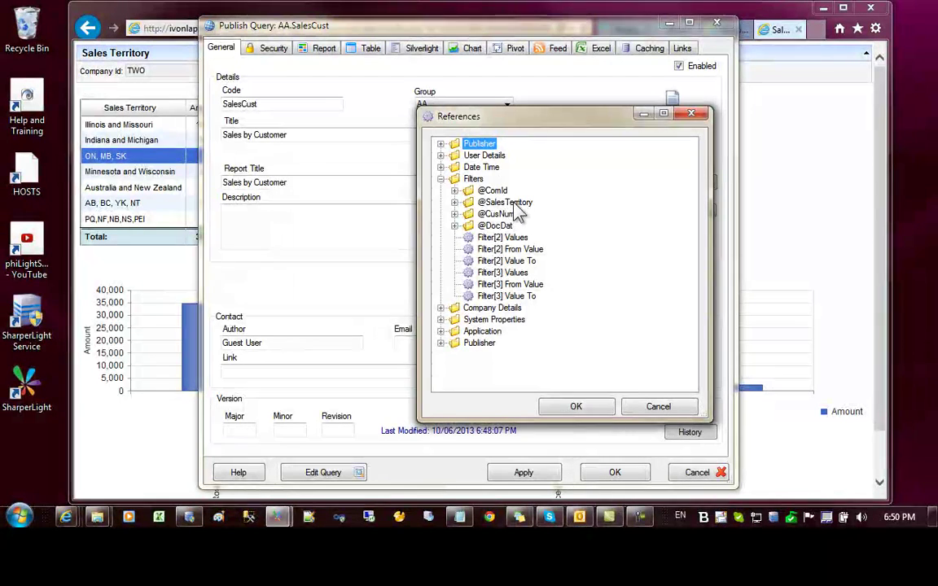
left_click(454, 201)
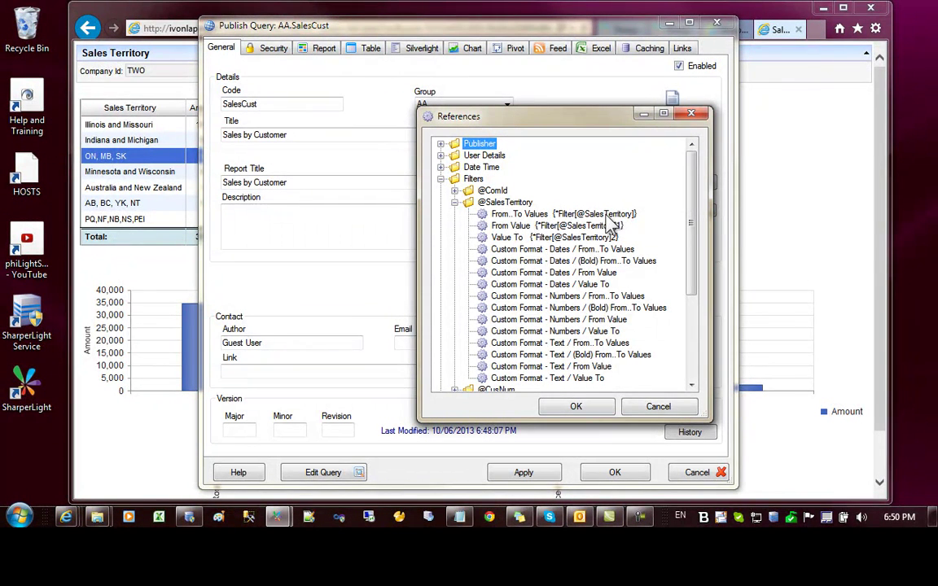
left_click(497, 215)
double_click(497, 214)
left_click(314, 224)
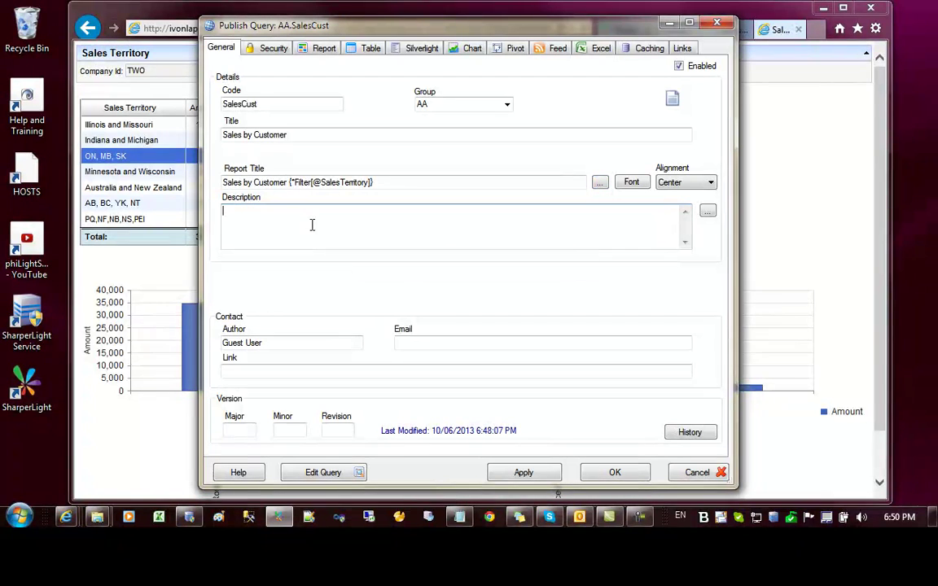
left_click(521, 473)
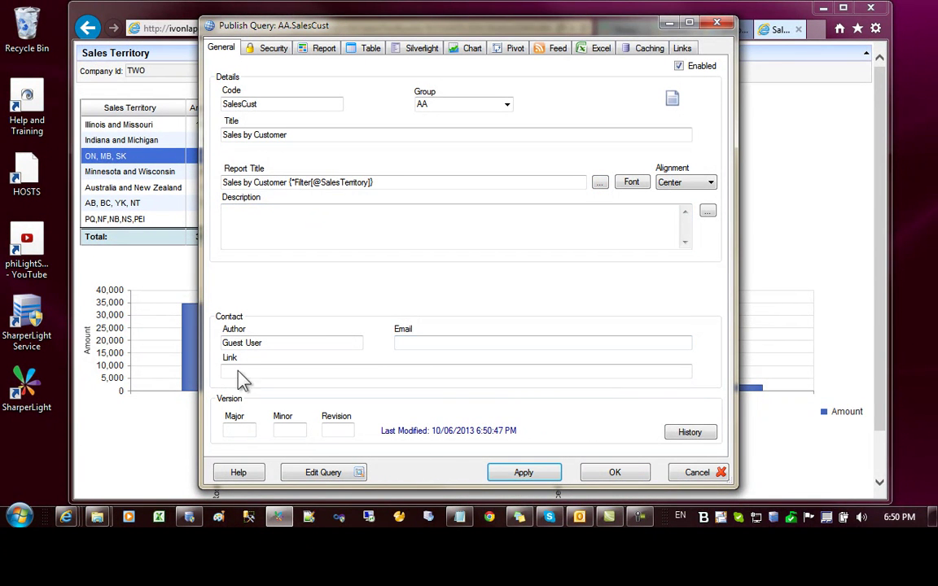
Rerun the report and check chart titles for ON, MB, SK, Australia and New Zealand, then AB, BC, YK, NT
left_click(145, 268)
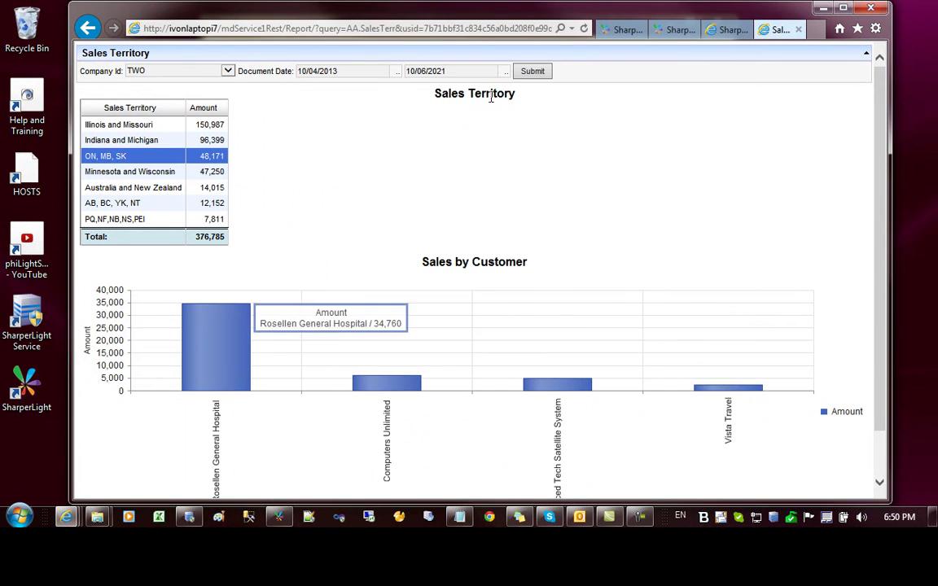
left_click(544, 72)
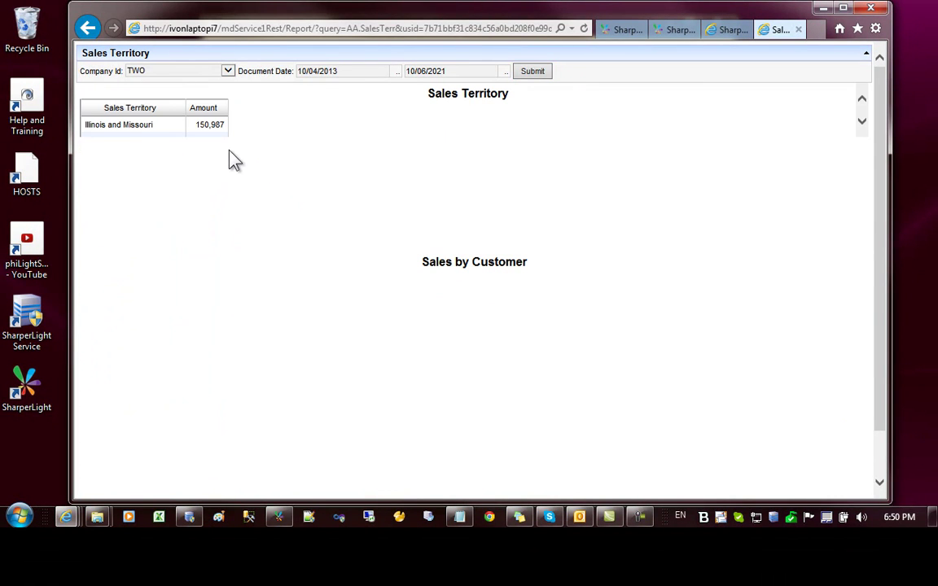
left_click(180, 154)
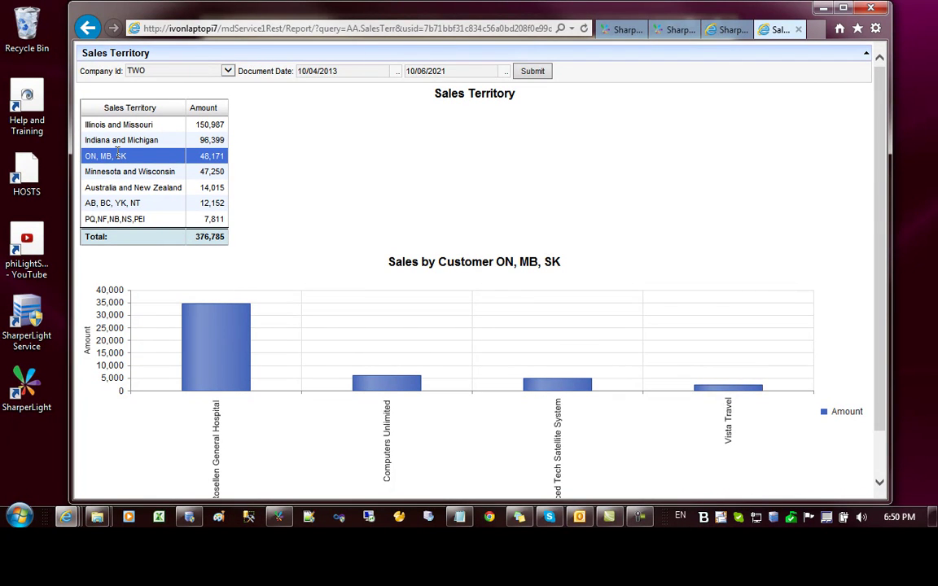
left_click_drag(501, 261, 561, 269)
left_click(155, 187)
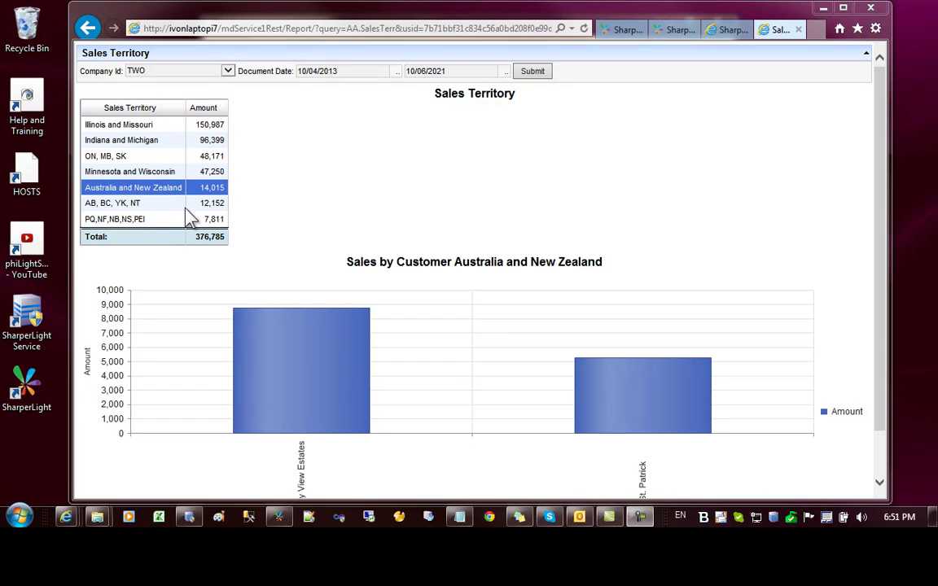
left_click(203, 204)
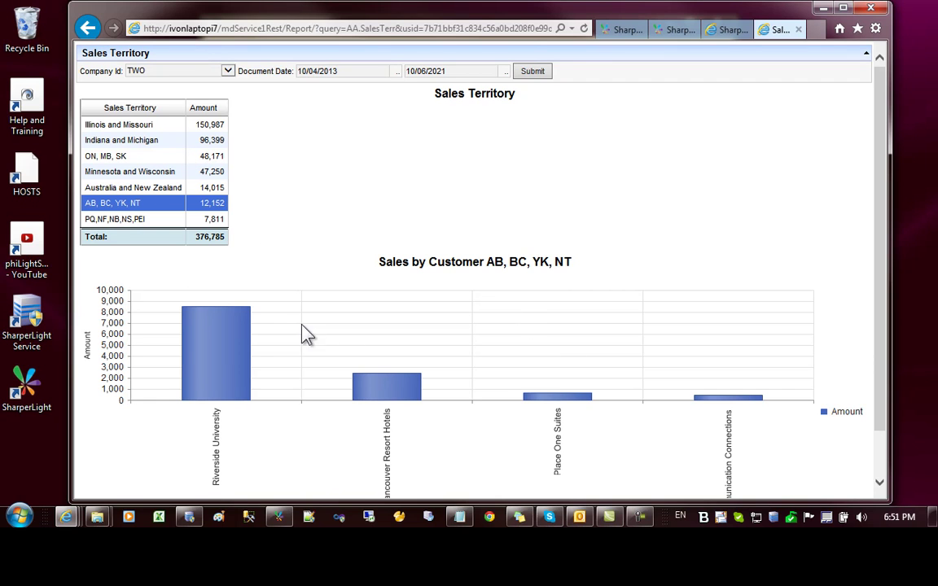
mouse_move(205, 316)
left_click(280, 519)
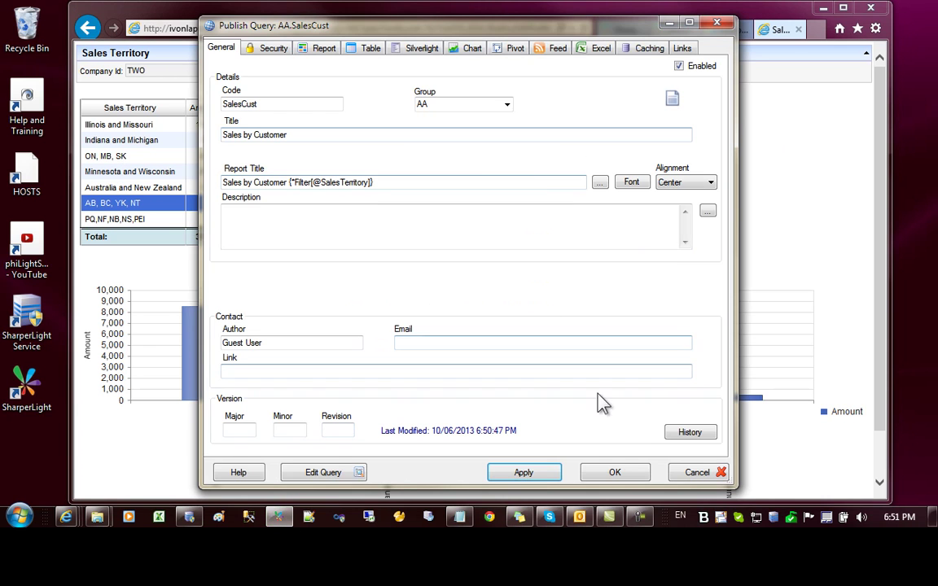
Close the SalesCust settings and open Layout Edit from the SalesTerr Report tab
left_click(615, 473)
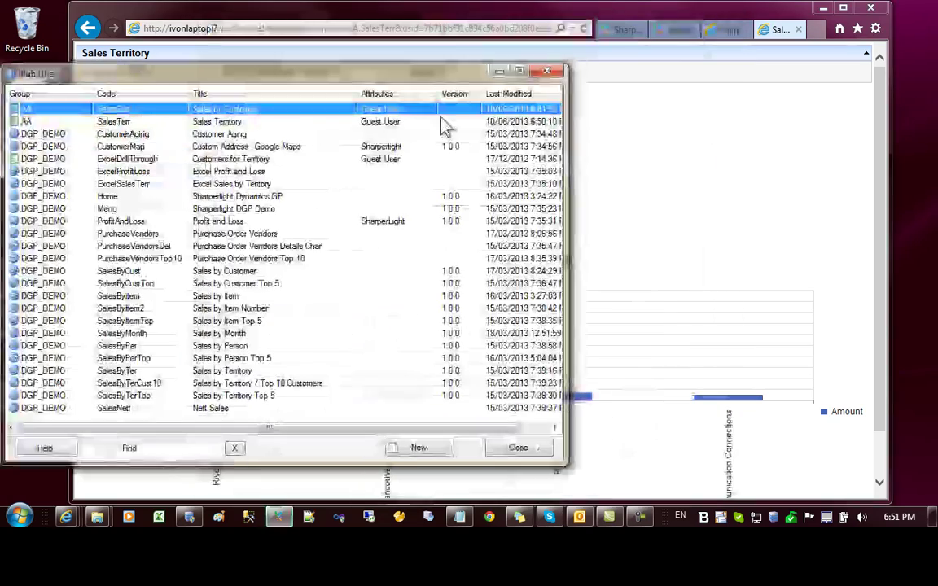
double_click(220, 123)
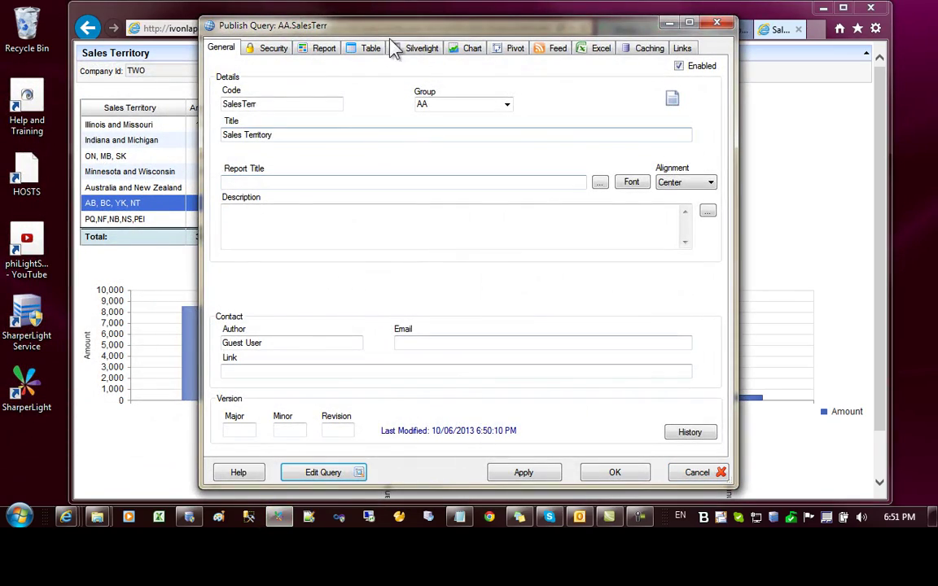
left_click(365, 49)
left_click(326, 49)
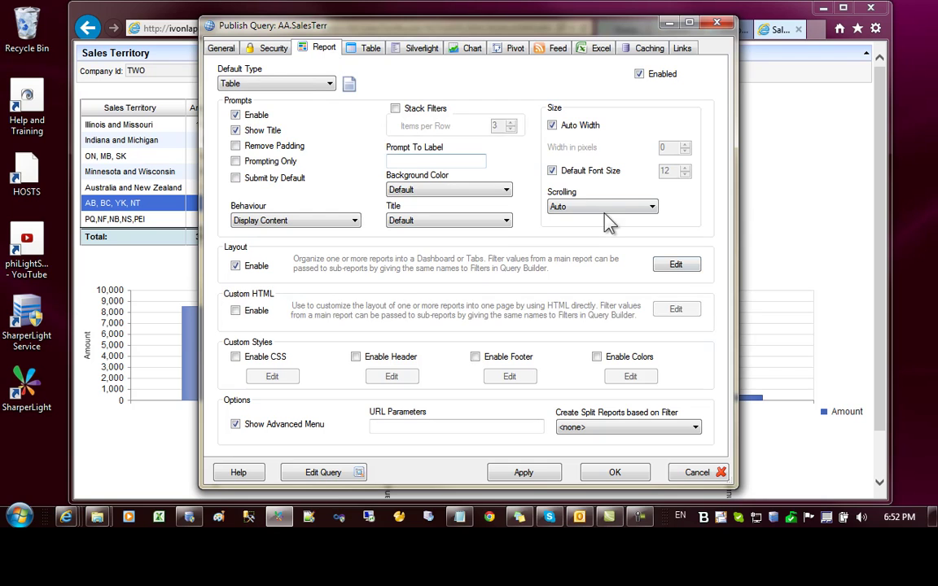
left_click(680, 267)
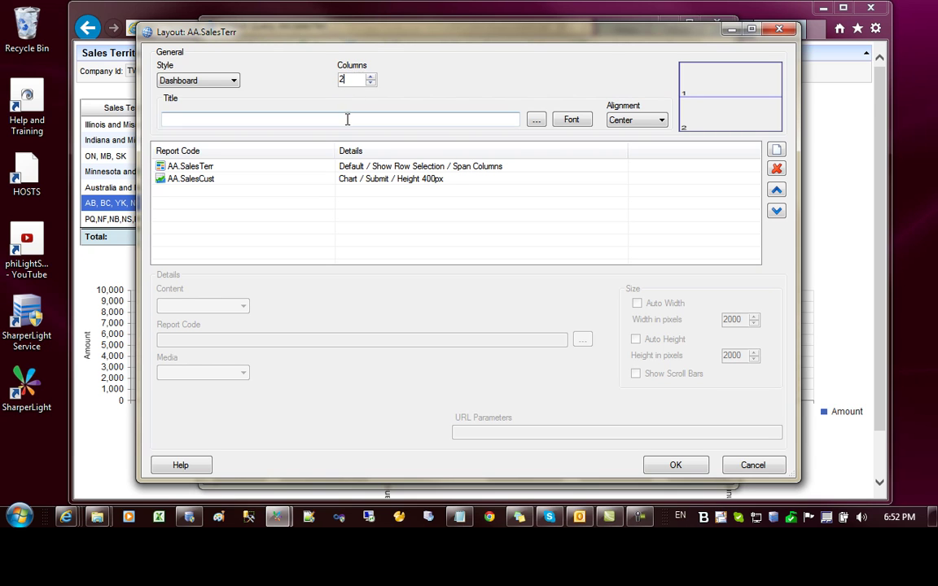
Uncheck Span Columns for the AA.SalesTerr section, confirm the layout, and apply the publish settings
left_click(432, 169)
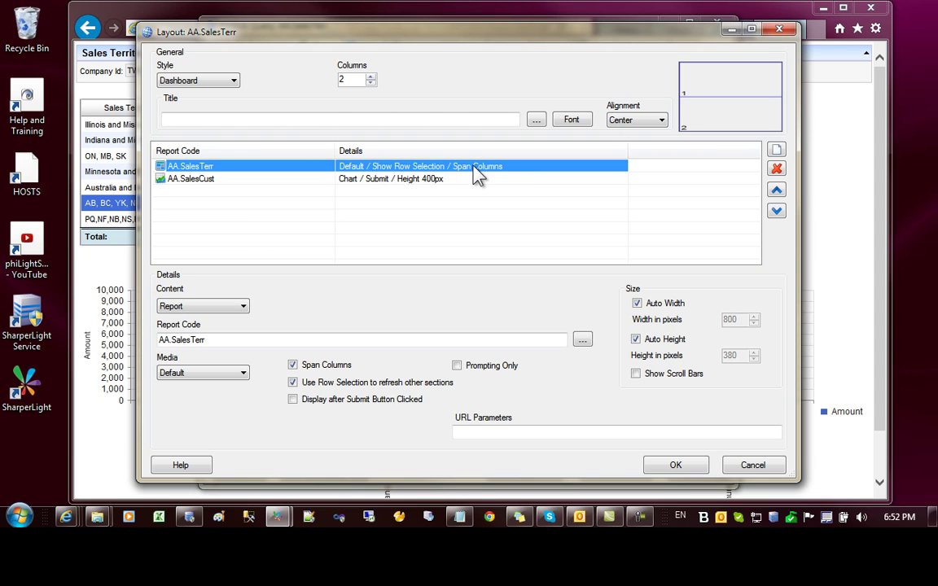
left_click(315, 368)
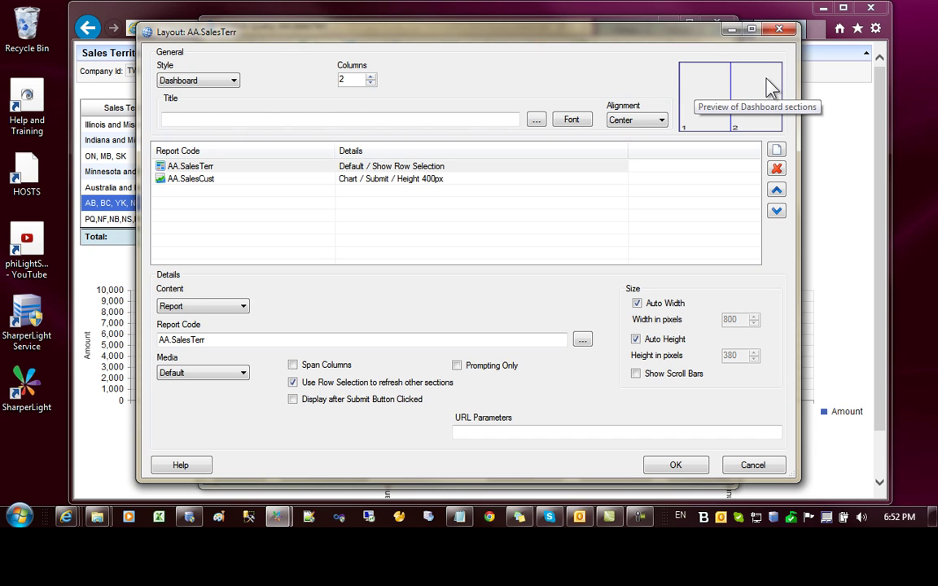
left_click(673, 467)
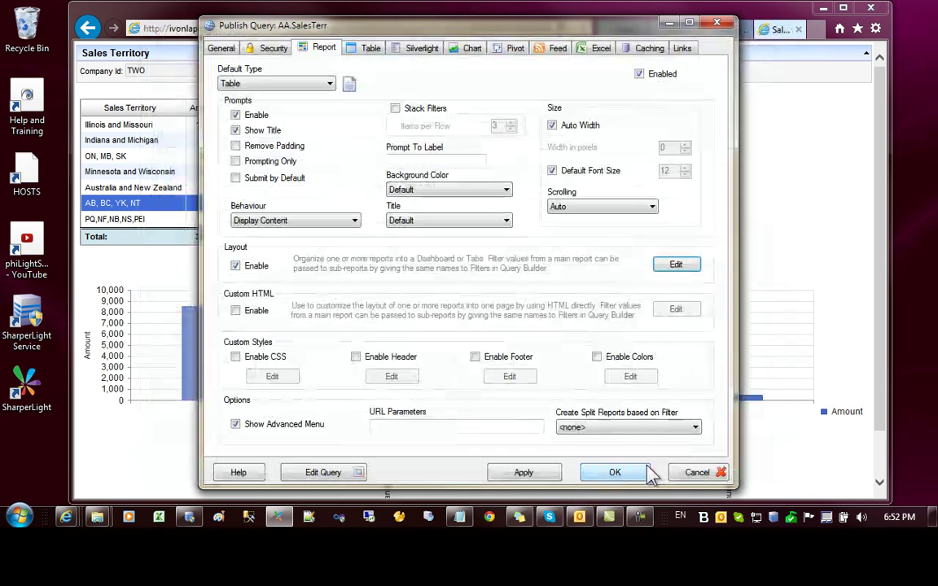
left_click(537, 476)
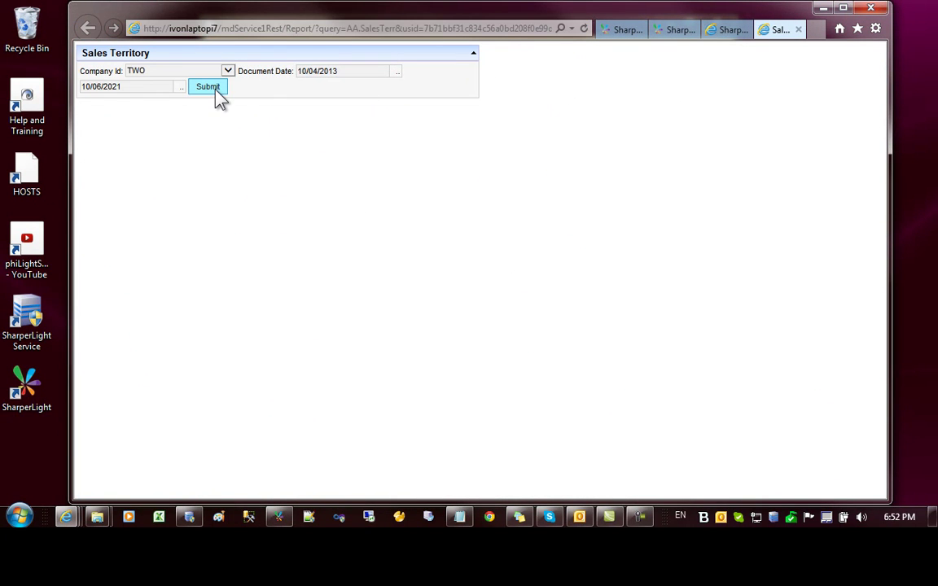
Reload the dashboard, show the ON, MB, SK customer chart, and reopen the AA.SalesTerr layout editor
left_click(216, 89)
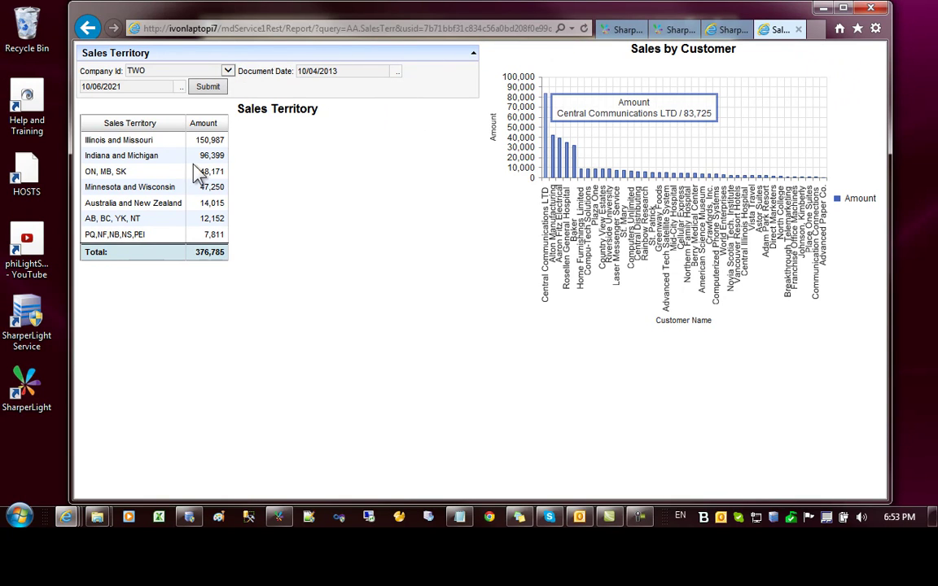
left_click(120, 171)
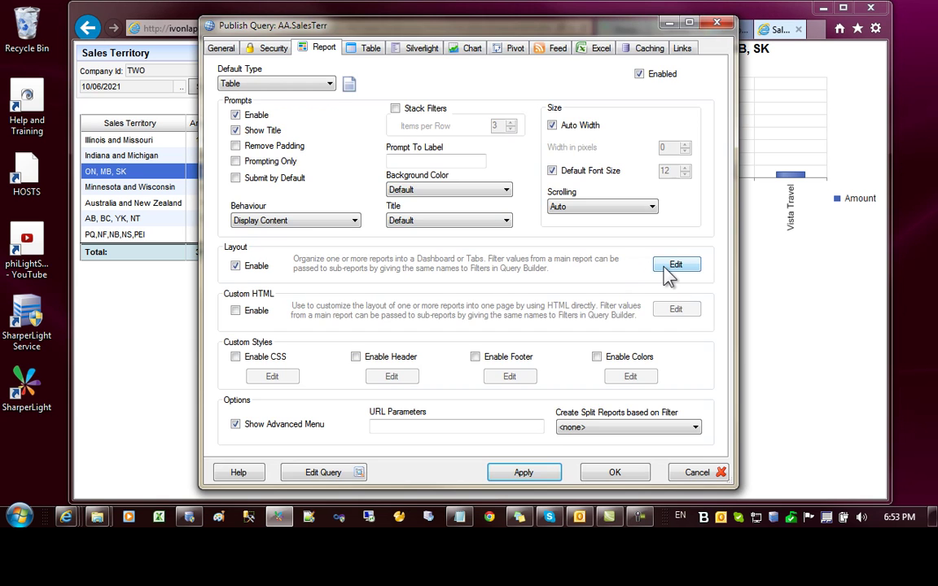
left_click(667, 262)
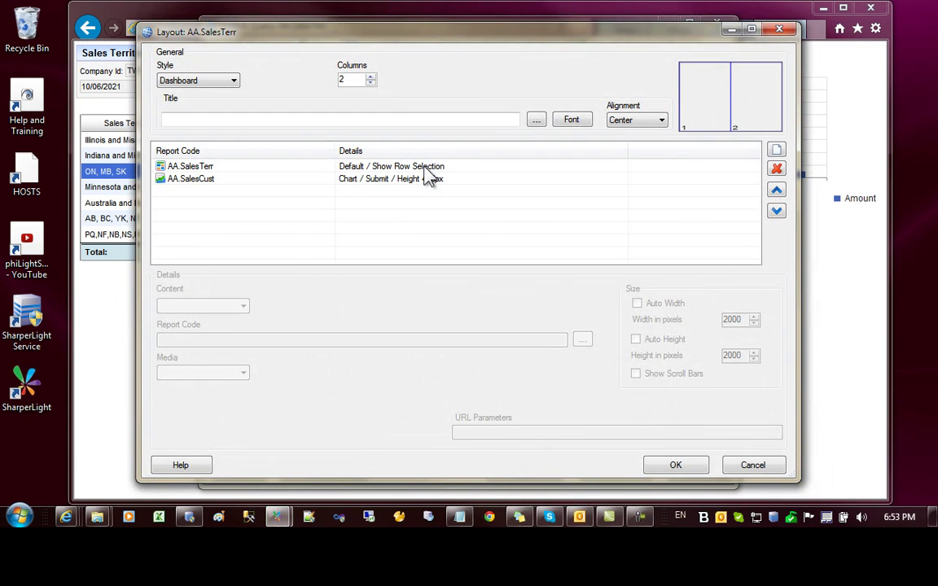
Add a second AA.SalesTerr section and move it to the top of the layout
left_click(424, 167)
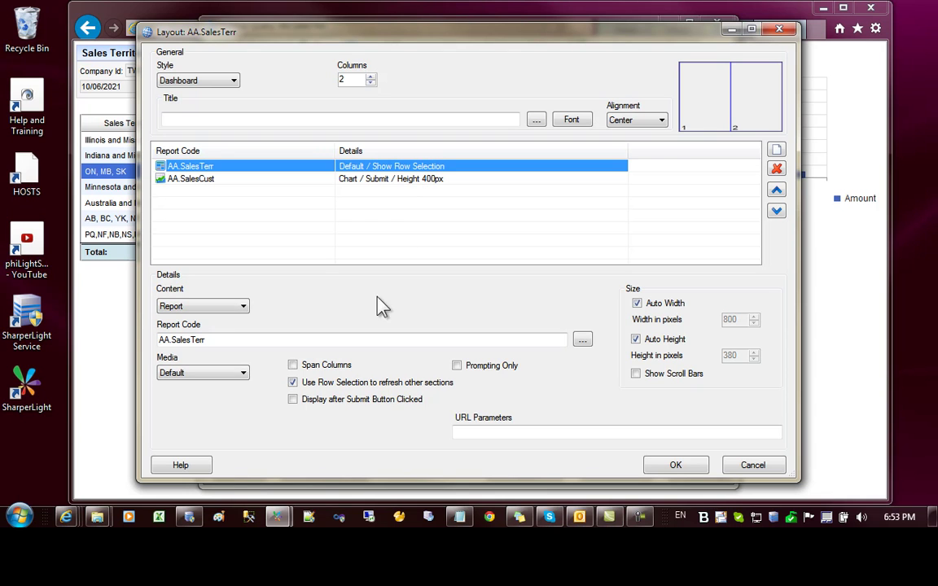
left_click(776, 152)
left_click(315, 192)
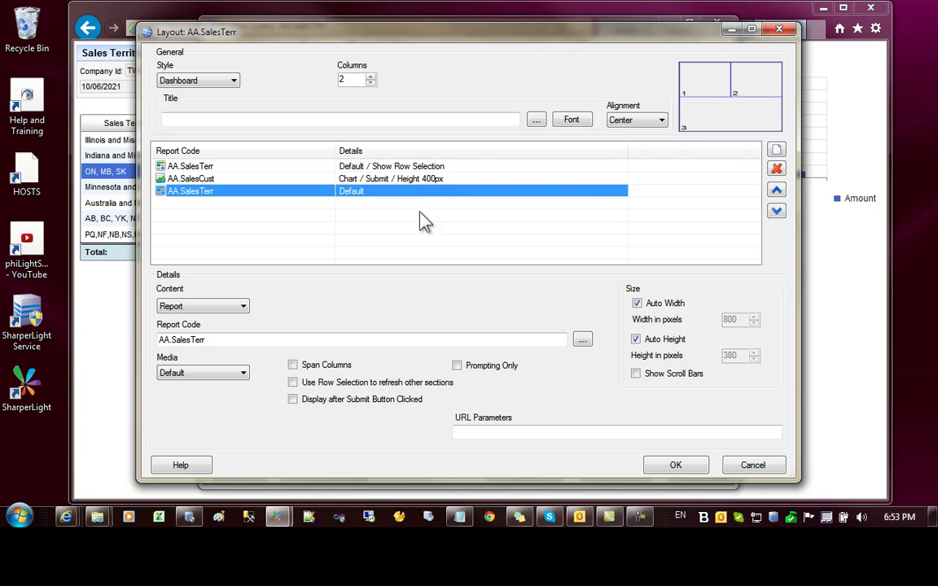
left_click(776, 191)
left_click(776, 190)
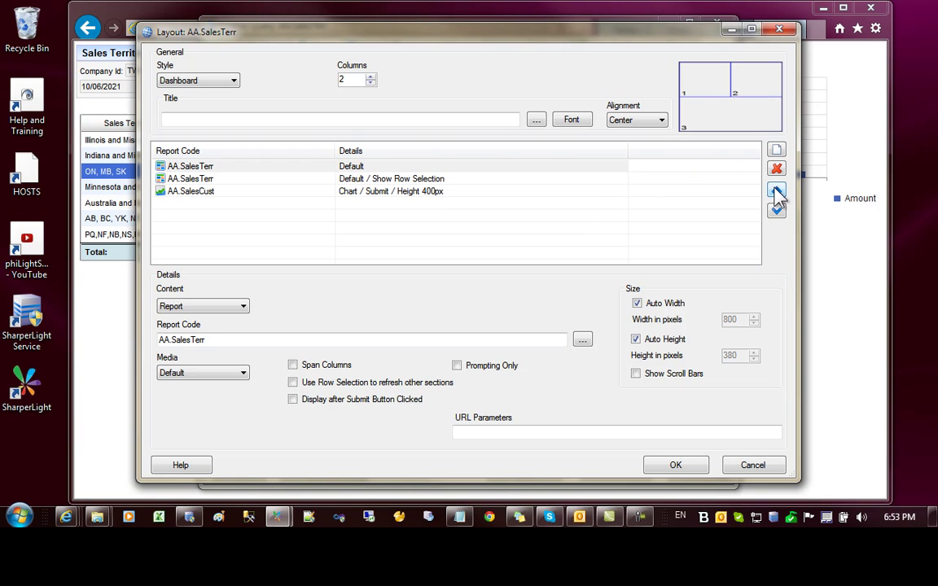
Tick Prompting Only and Span Columns on the top section, confirm, and apply
left_click(345, 168)
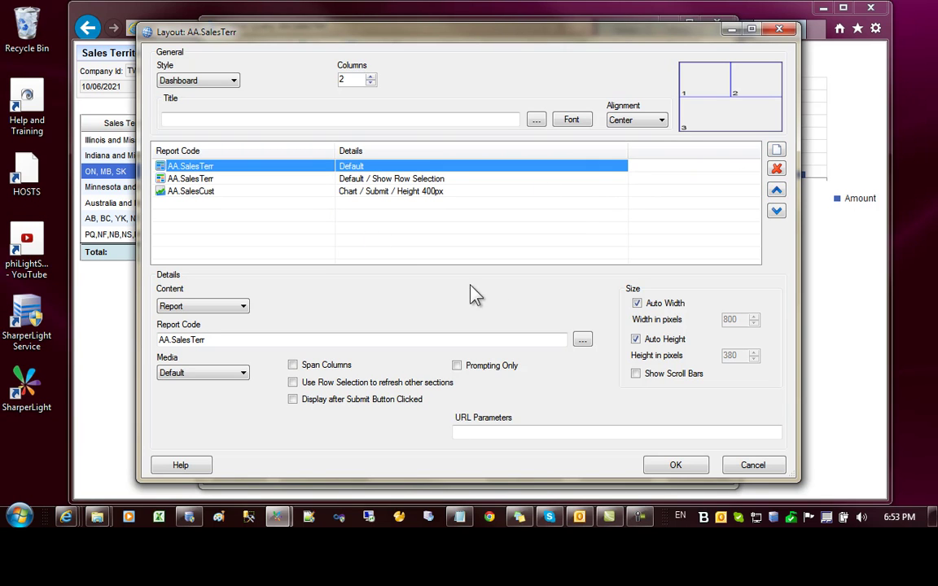
left_click(477, 372)
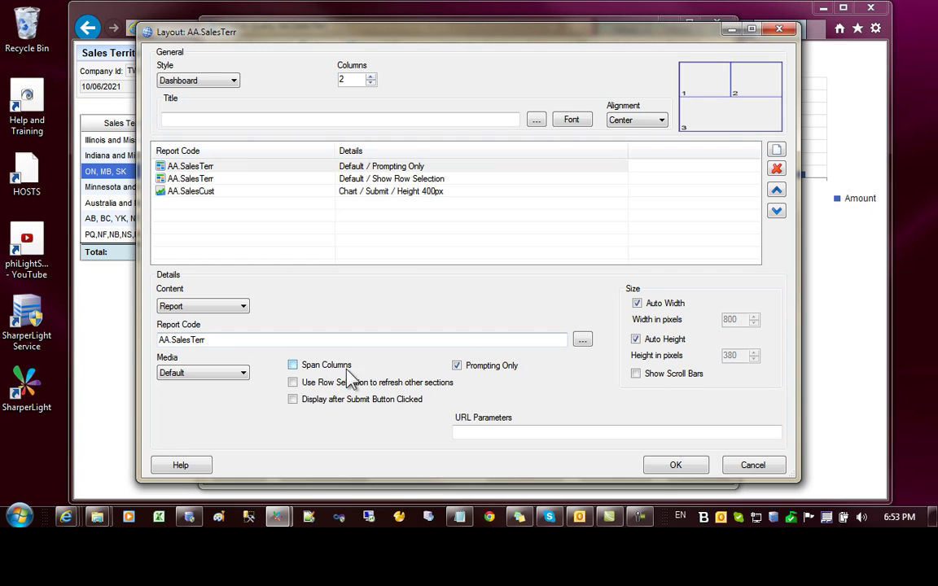
left_click(295, 366)
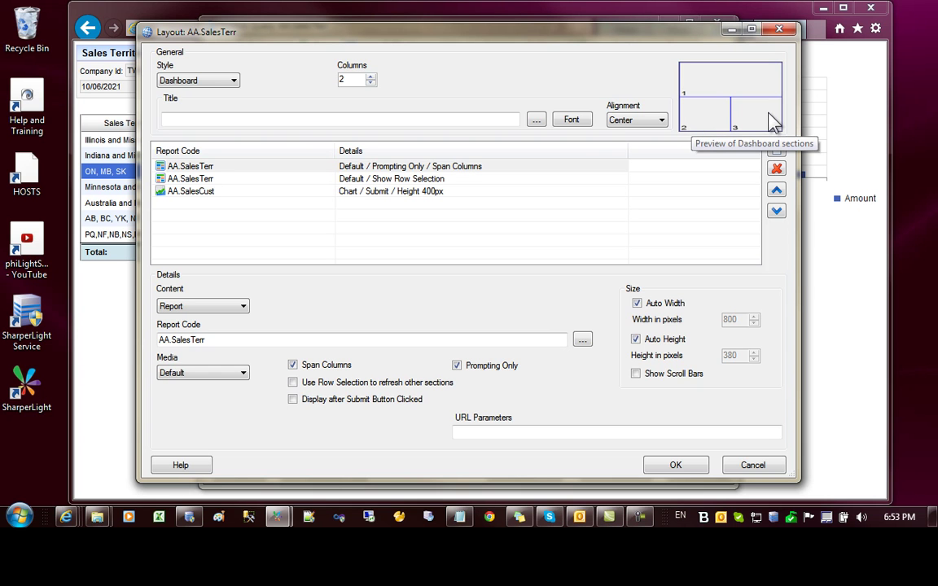
left_click(675, 468)
left_click(534, 474)
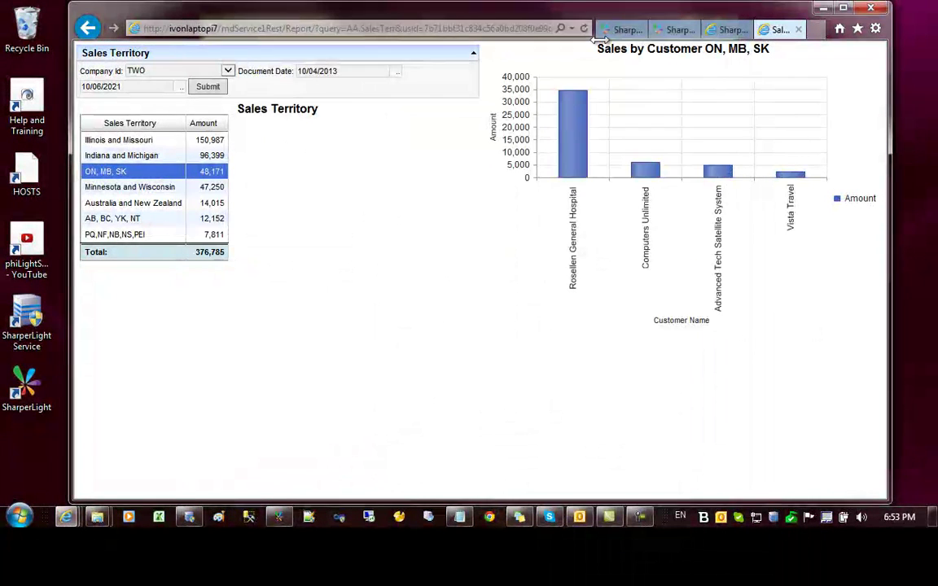
Reload the dashboard to view the full-width prompts, then reopen the AA.SalesTerr layout editor
left_click(584, 29)
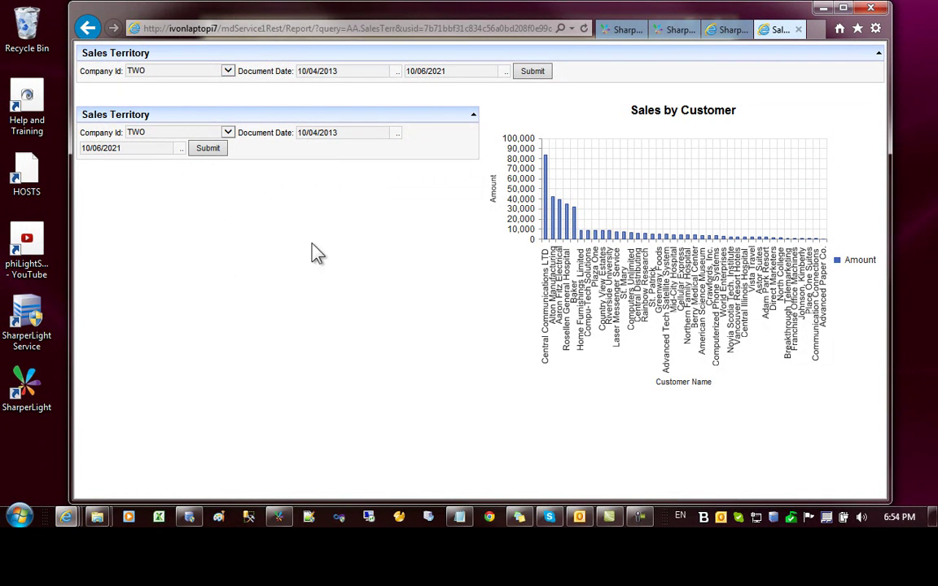
left_click(281, 518)
left_click(674, 266)
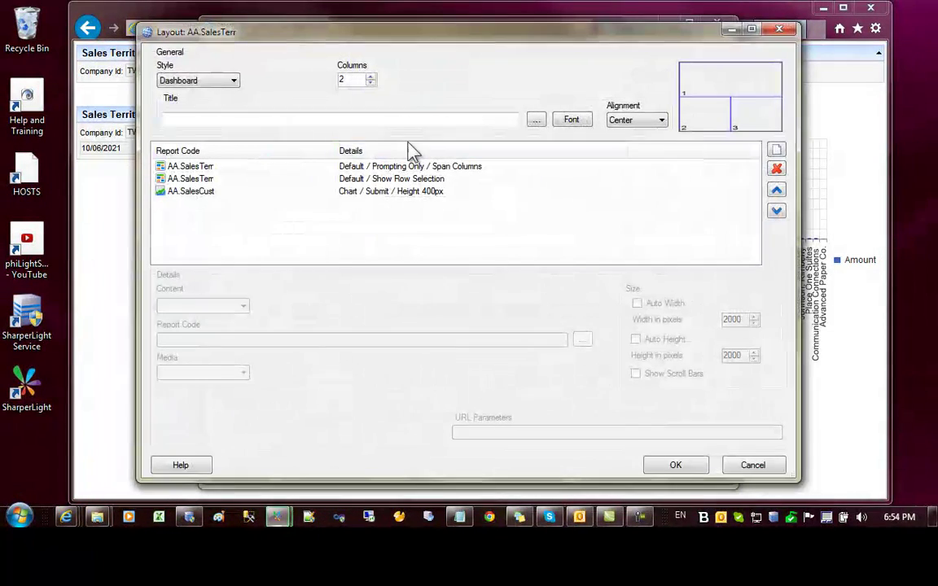
Set the second Sales Territory section's media to Table, keeping Report as the content source
left_click(369, 179)
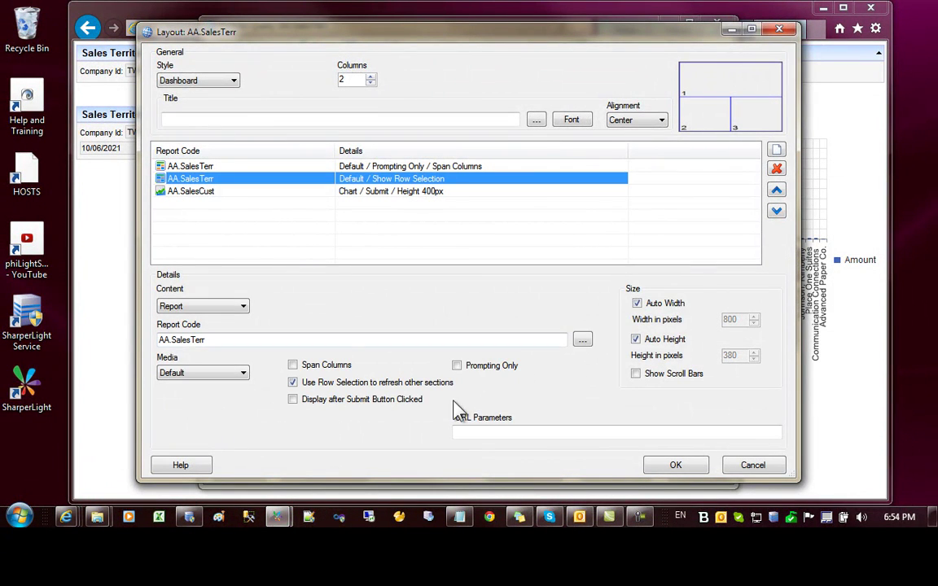
left_click(246, 308)
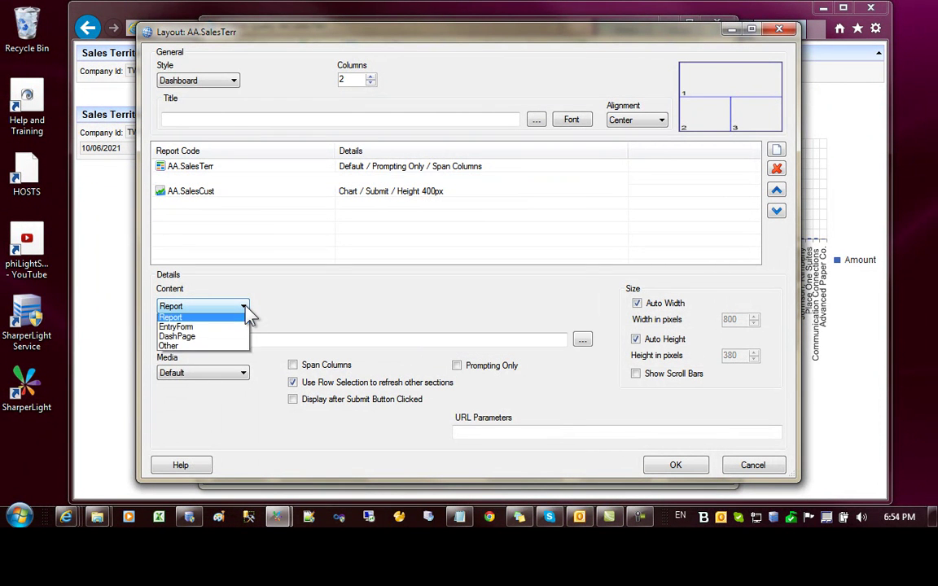
left_click(247, 309)
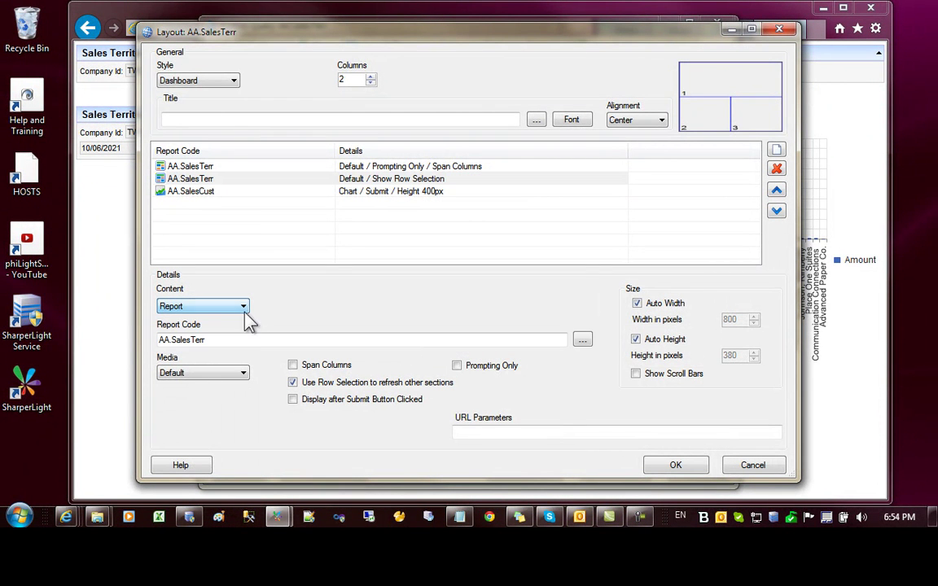
left_click(241, 375)
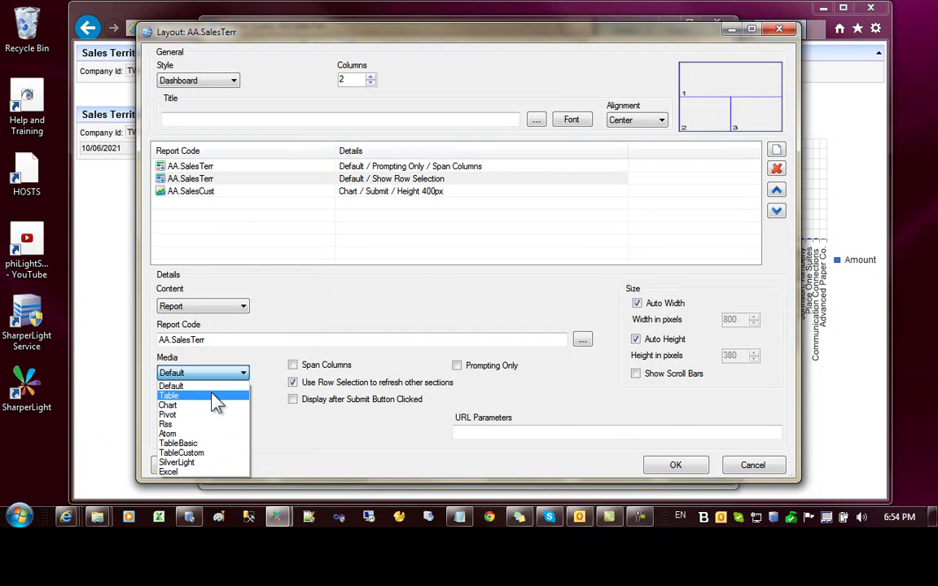
left_click(216, 397)
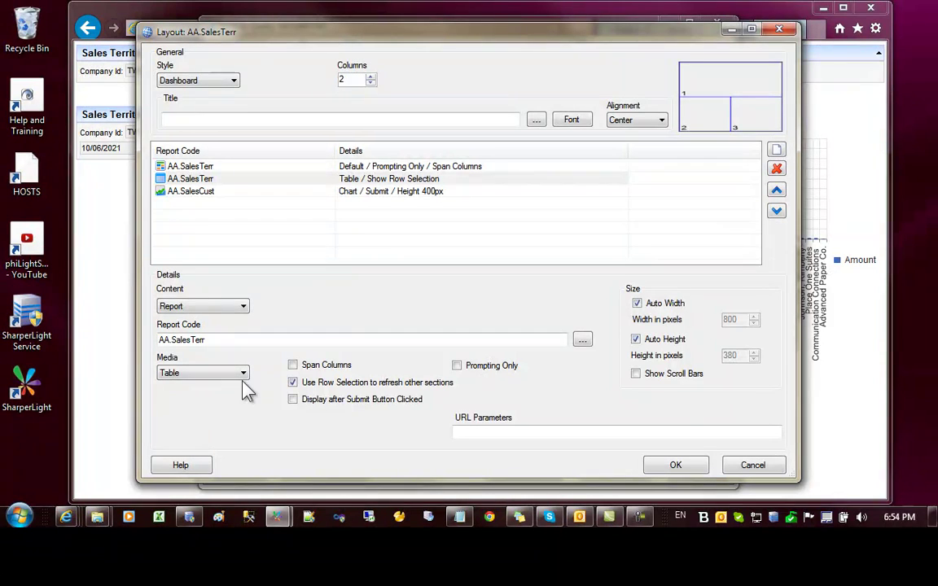
Tick Display after Submit Button Clicked for the table section, confirm, apply, and reload the report
left_click(393, 179)
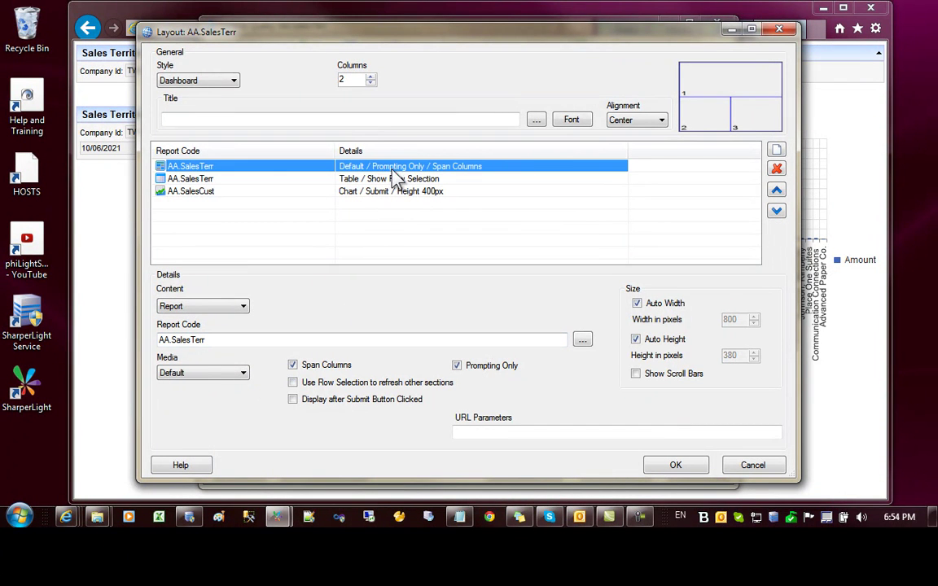
left_click(387, 181)
left_click(385, 194)
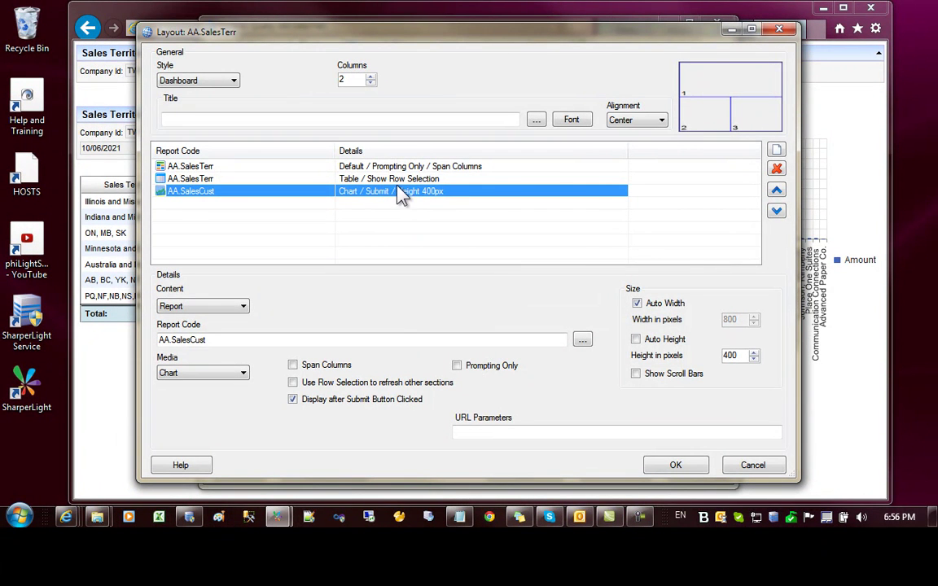
left_click(387, 181)
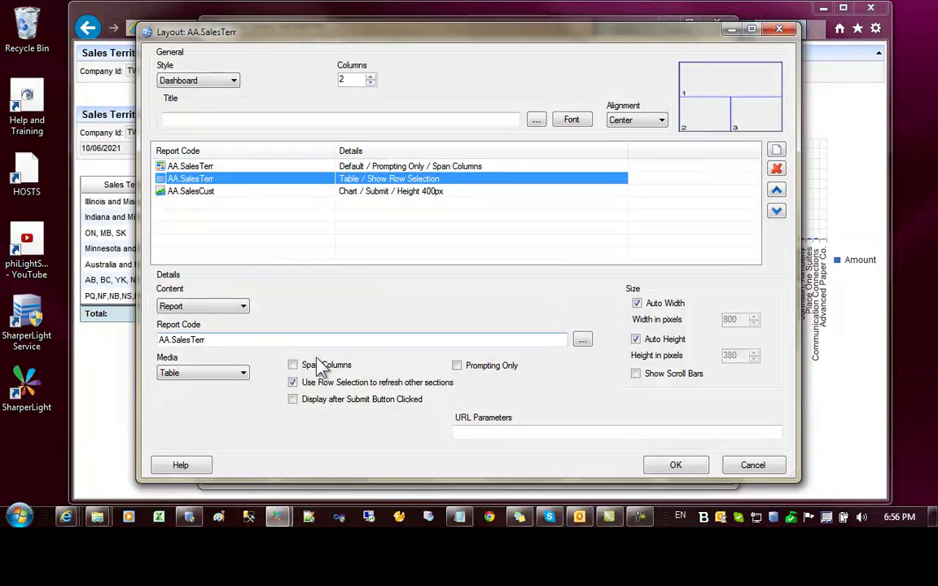
left_click(294, 400)
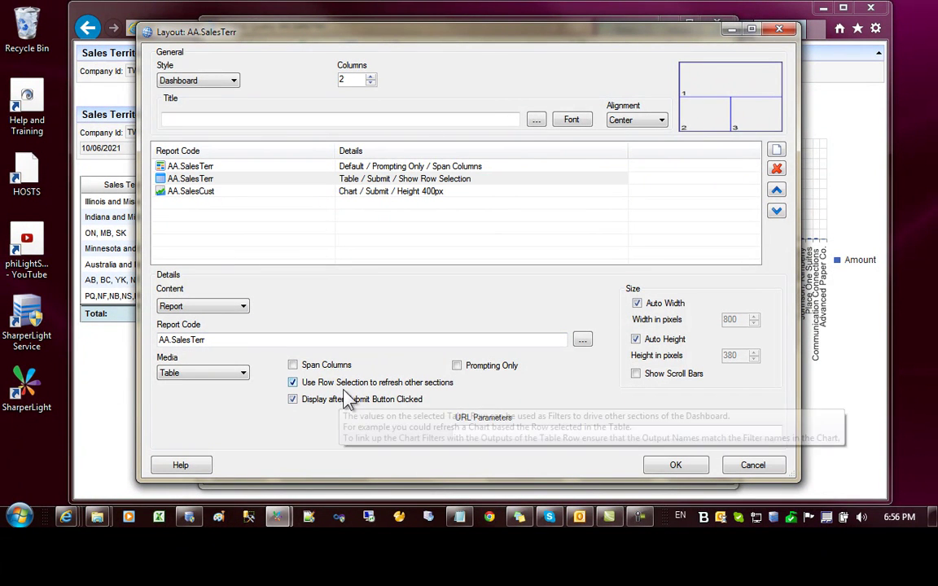
left_click(675, 465)
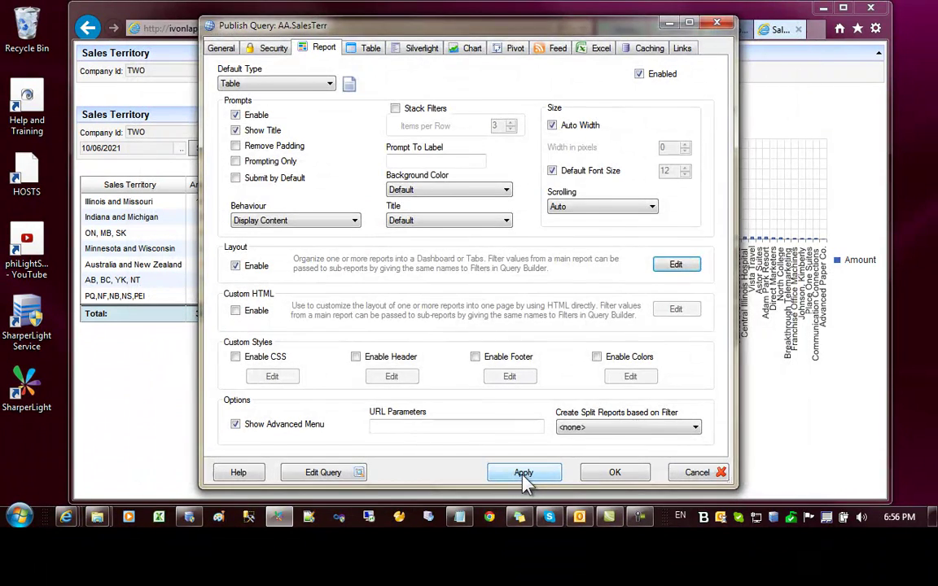
left_click(764, 116)
left_click(584, 30)
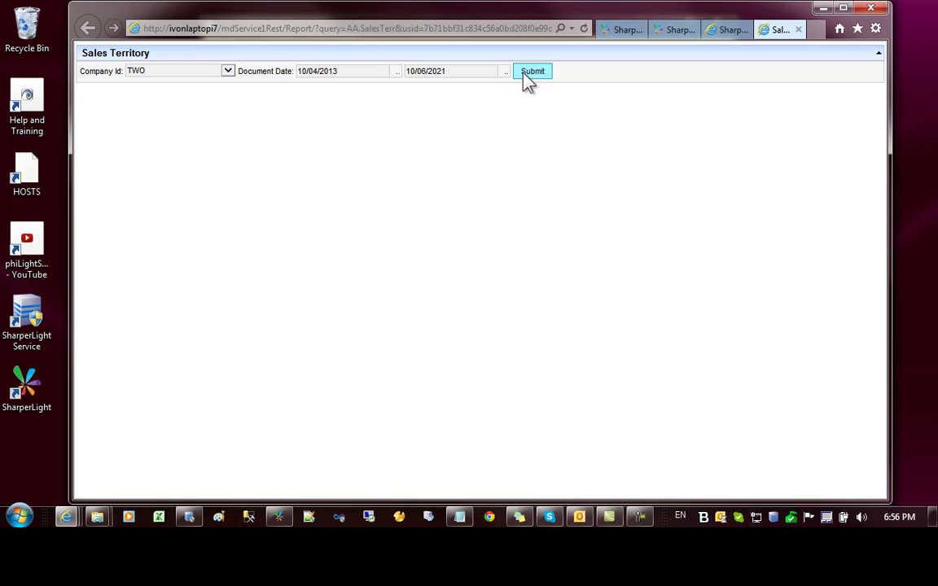
Run the dashboard, filter the customer chart to Australia and New Zealand, and reopen AA.SalesTerr publishing settings
left_click(533, 72)
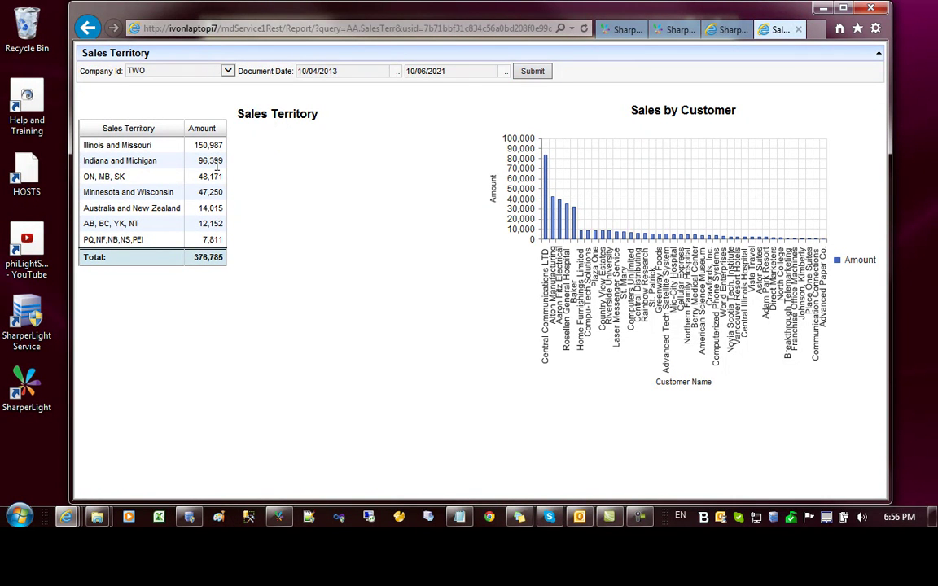
mouse_move(598, 156)
left_click(148, 176)
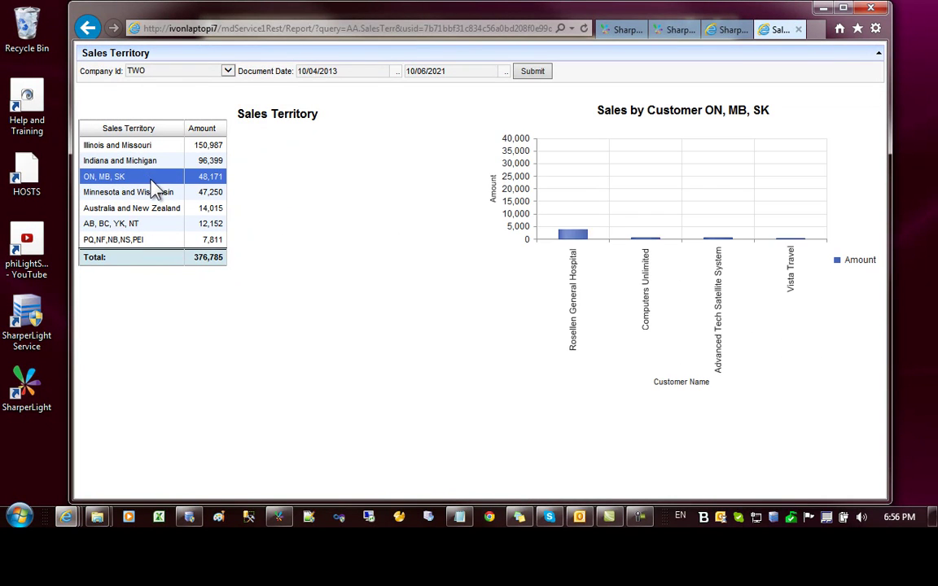
left_click(141, 208)
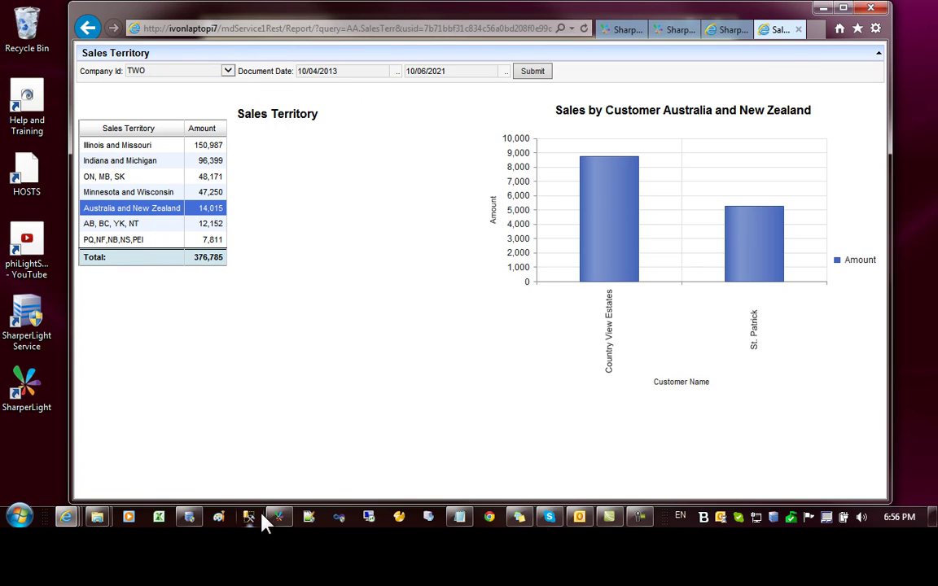
left_click(281, 524)
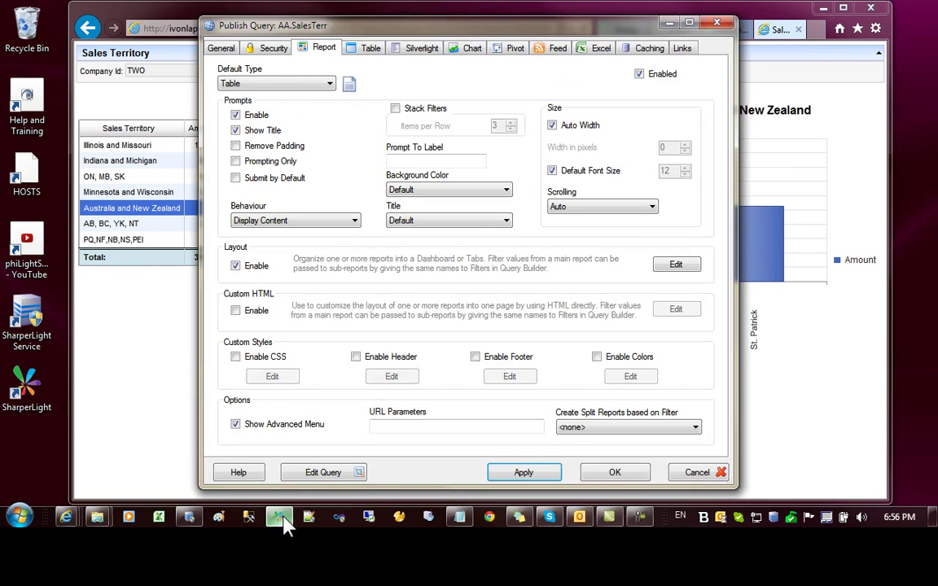
Check the Table display options in Publish Query, then close it without changes
left_click(371, 51)
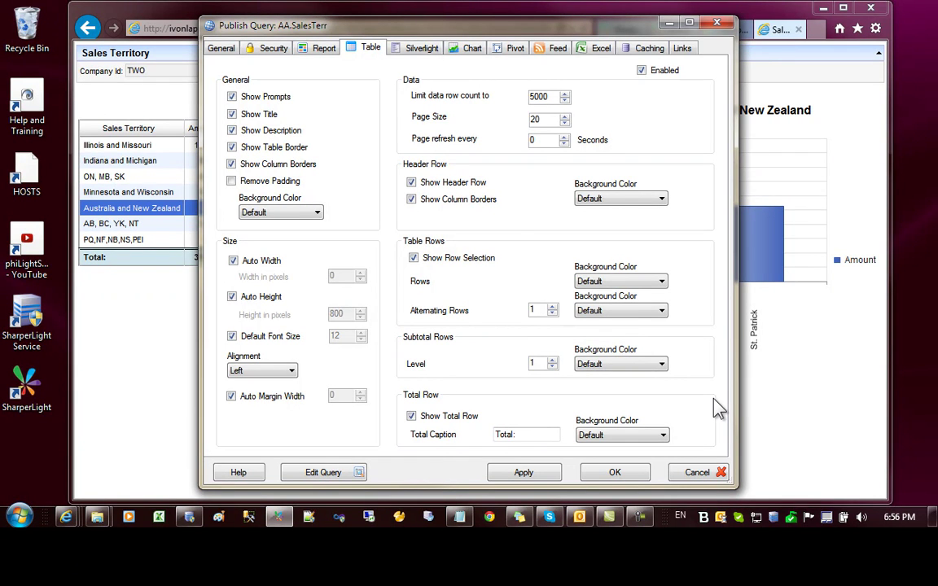
key("Escape")
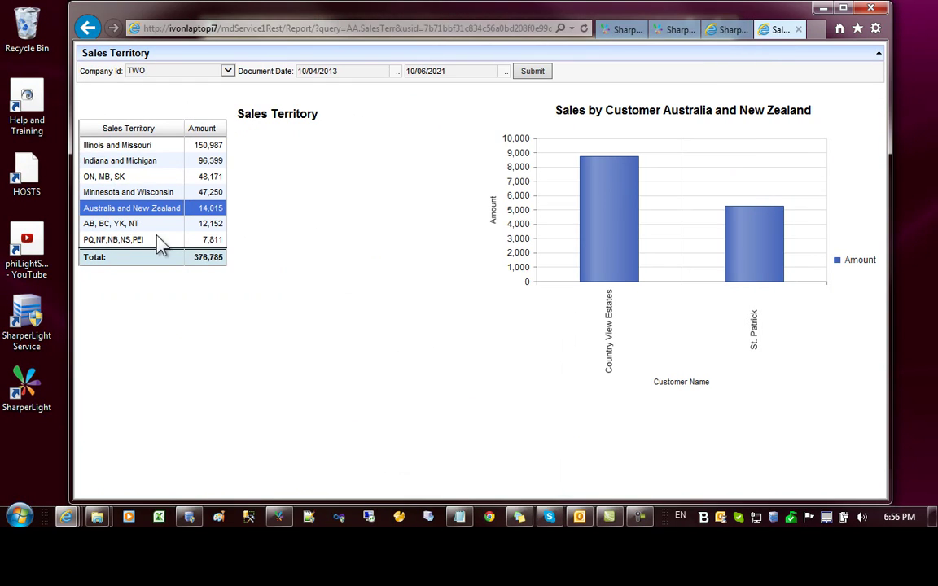